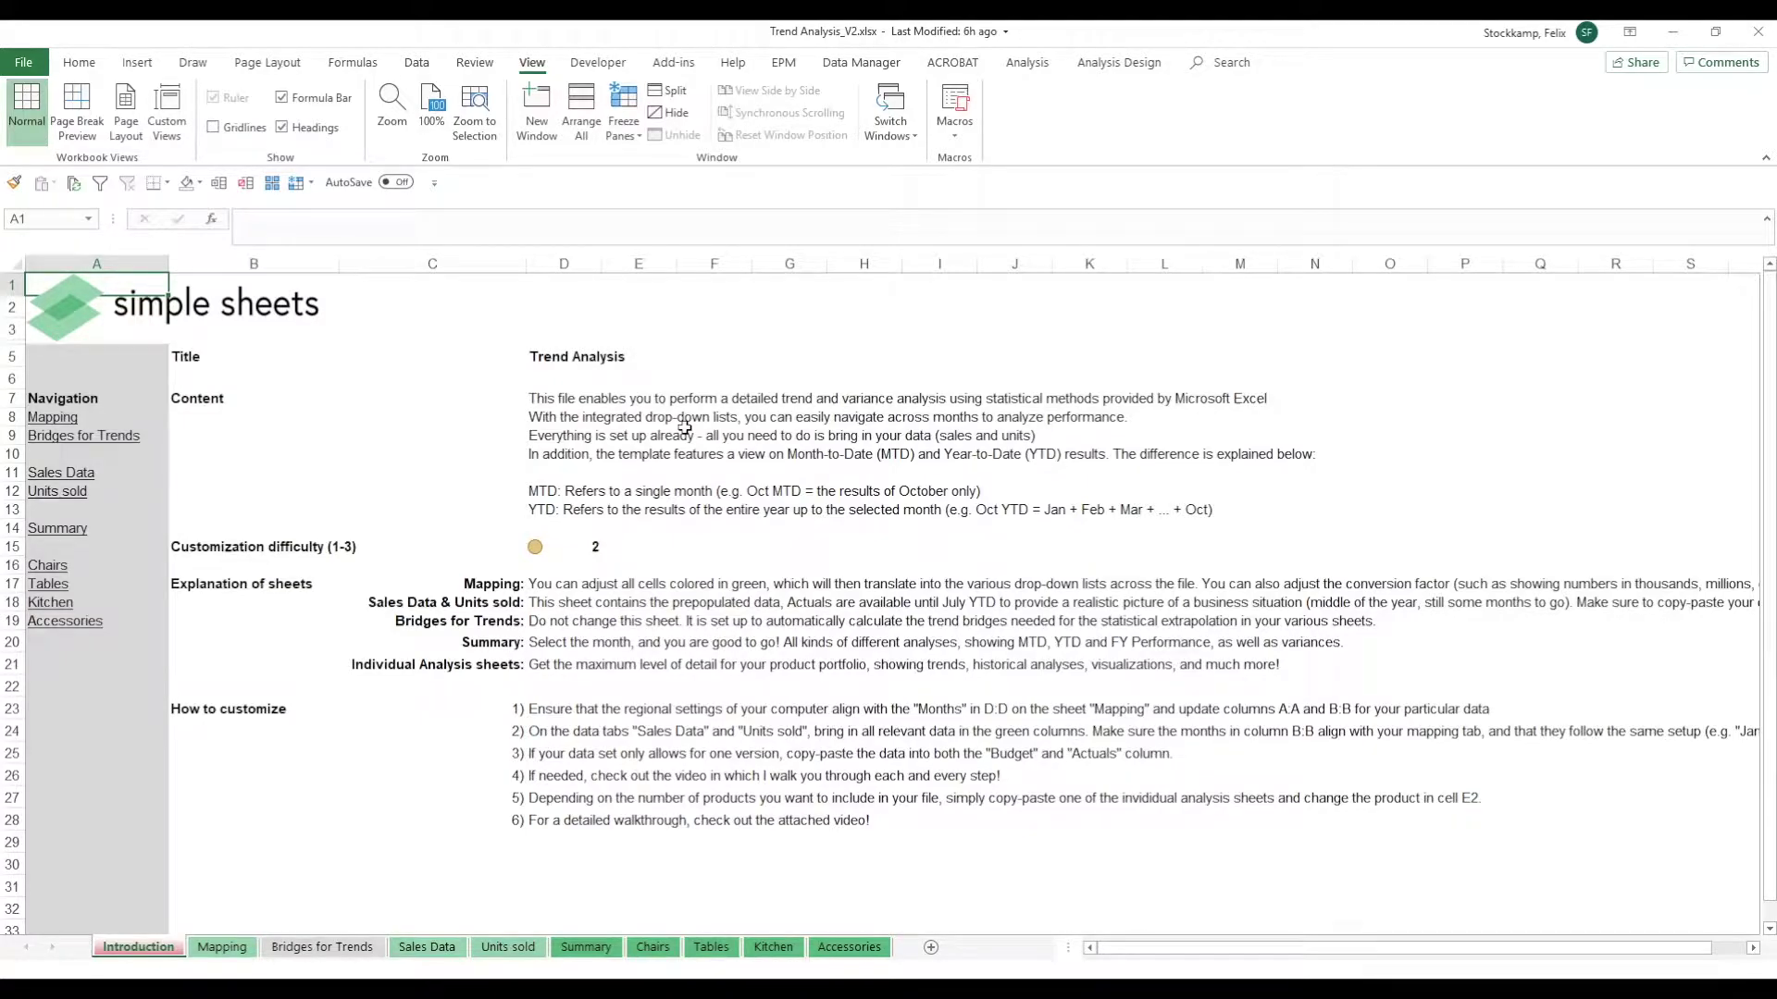
On the Mapping sheet, review the Products column: the real products, then the placeholder rows
{"action": "left_click", "coordinate": [228, 951]}
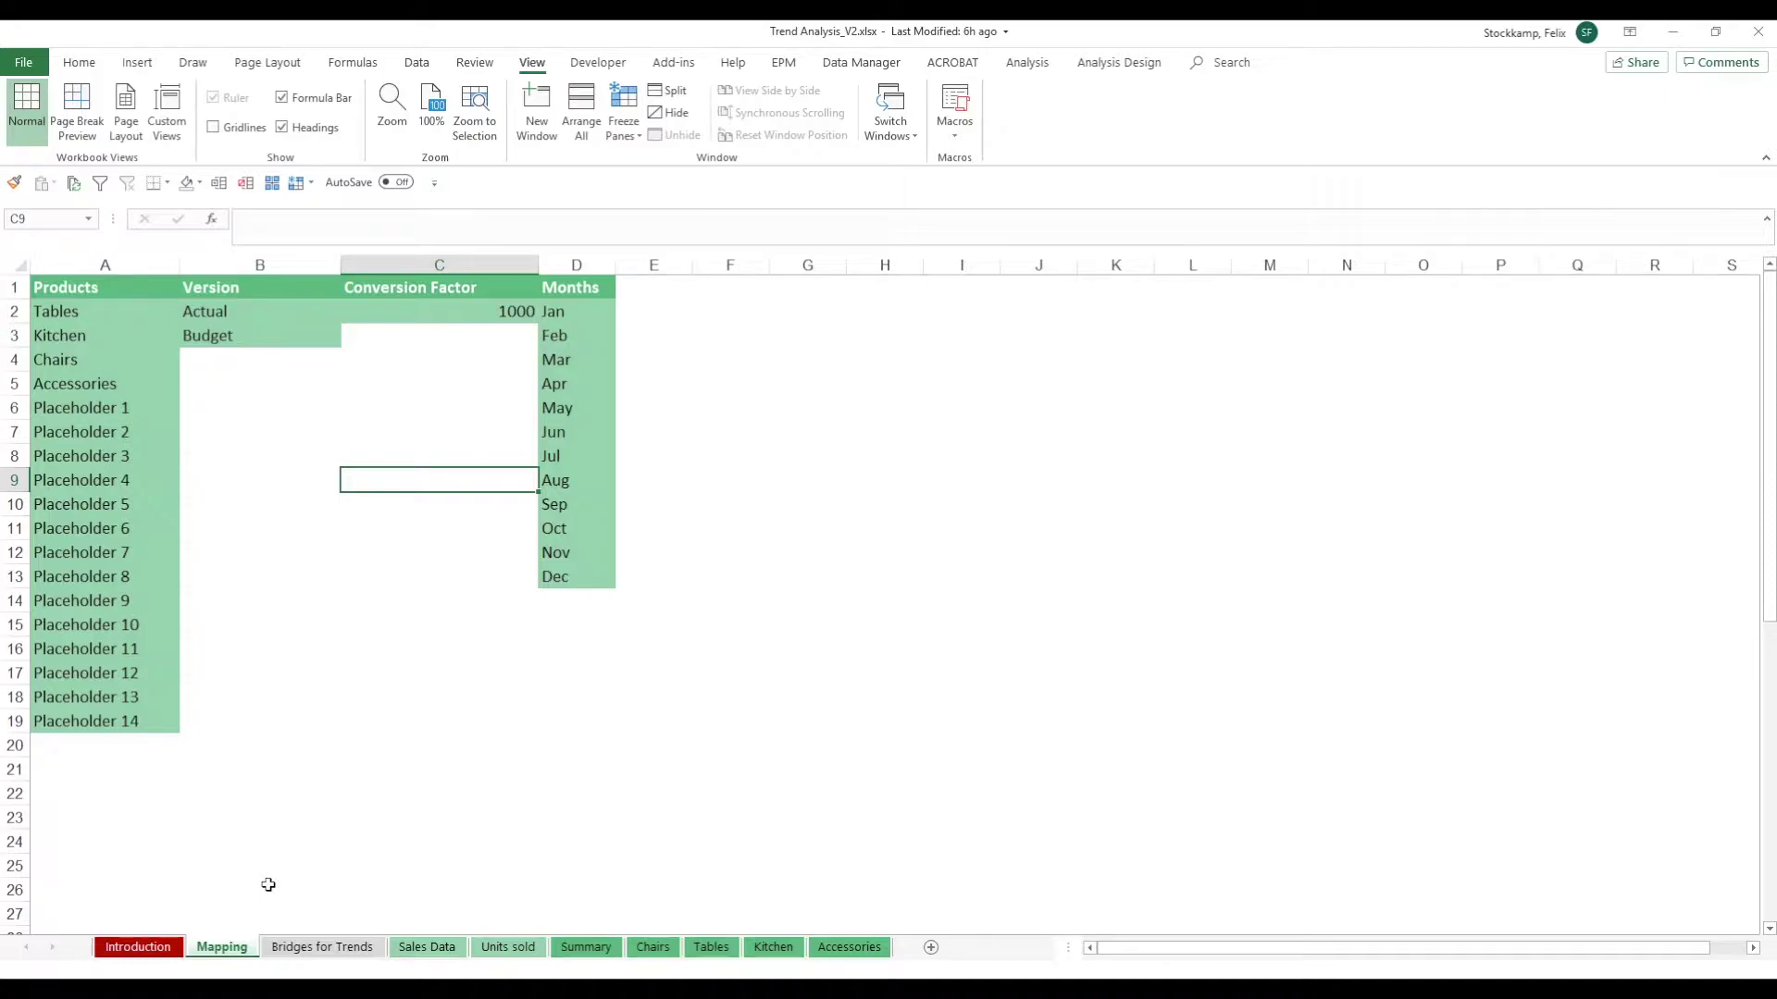
{"action": "left_click", "coordinate": [152, 264]}
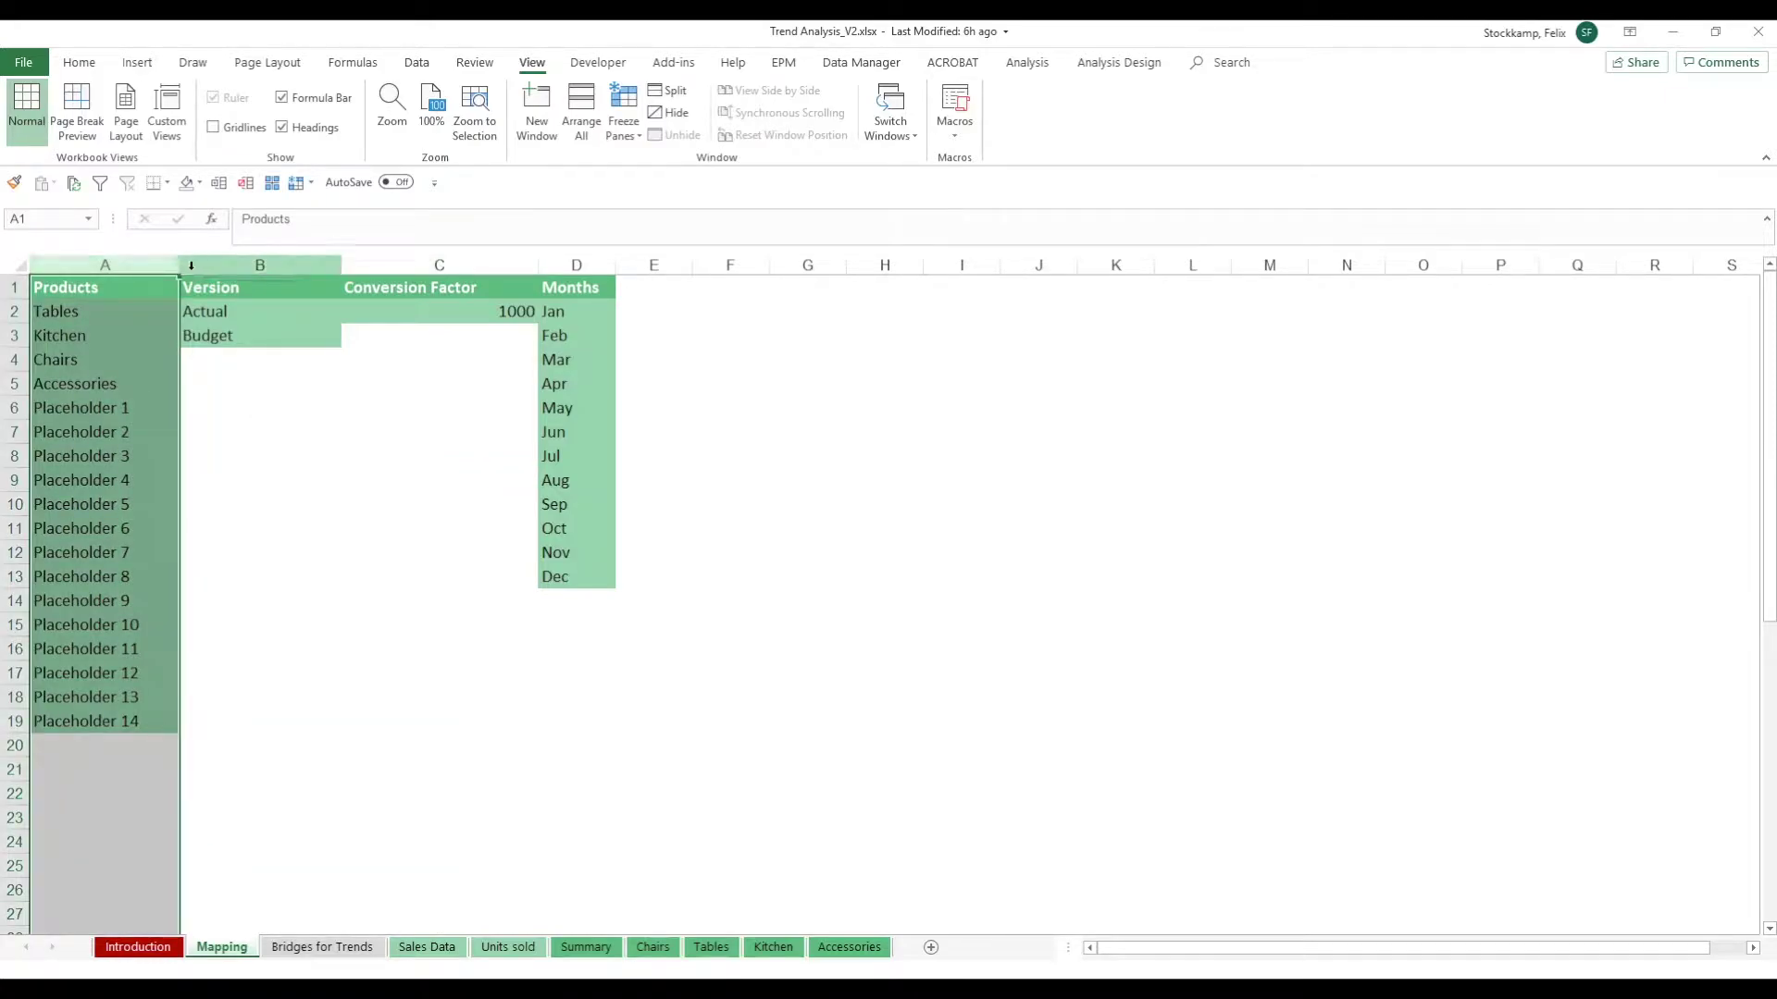
{"action": "left_click_drag", "start_coordinate": [144, 309], "coordinate": [133, 384]}
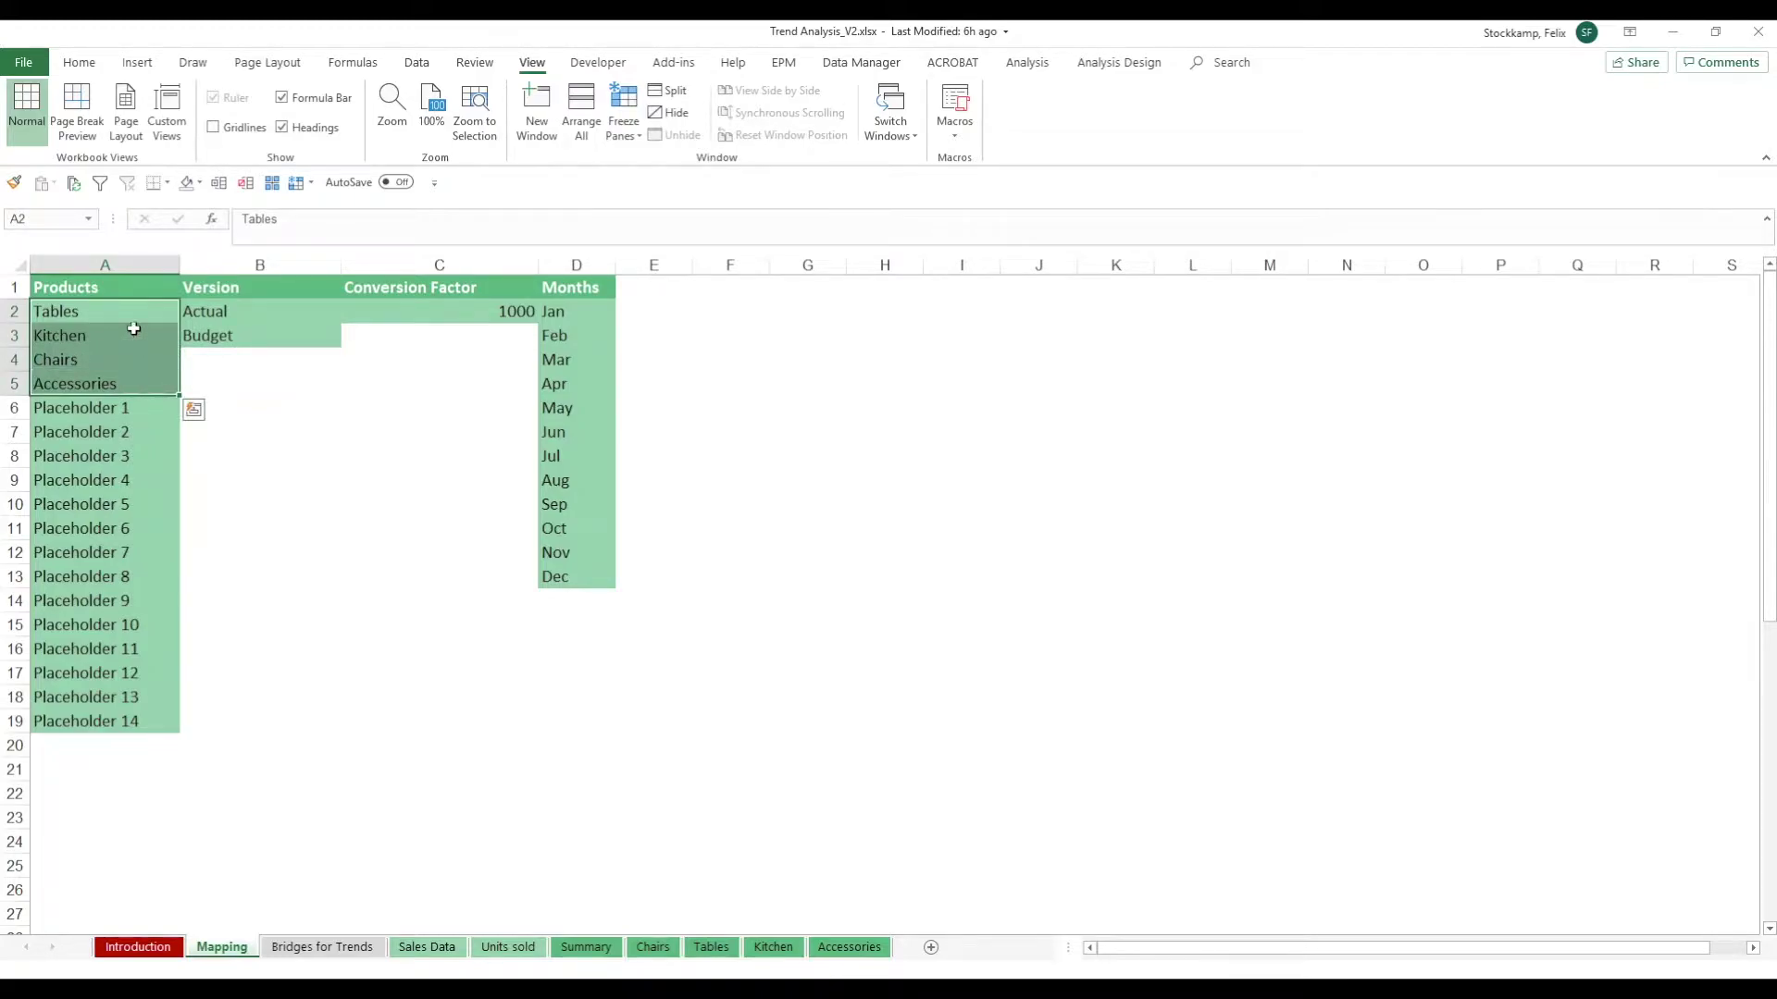
{"action": "left_click_drag", "start_coordinate": [134, 407], "coordinate": [147, 724]}
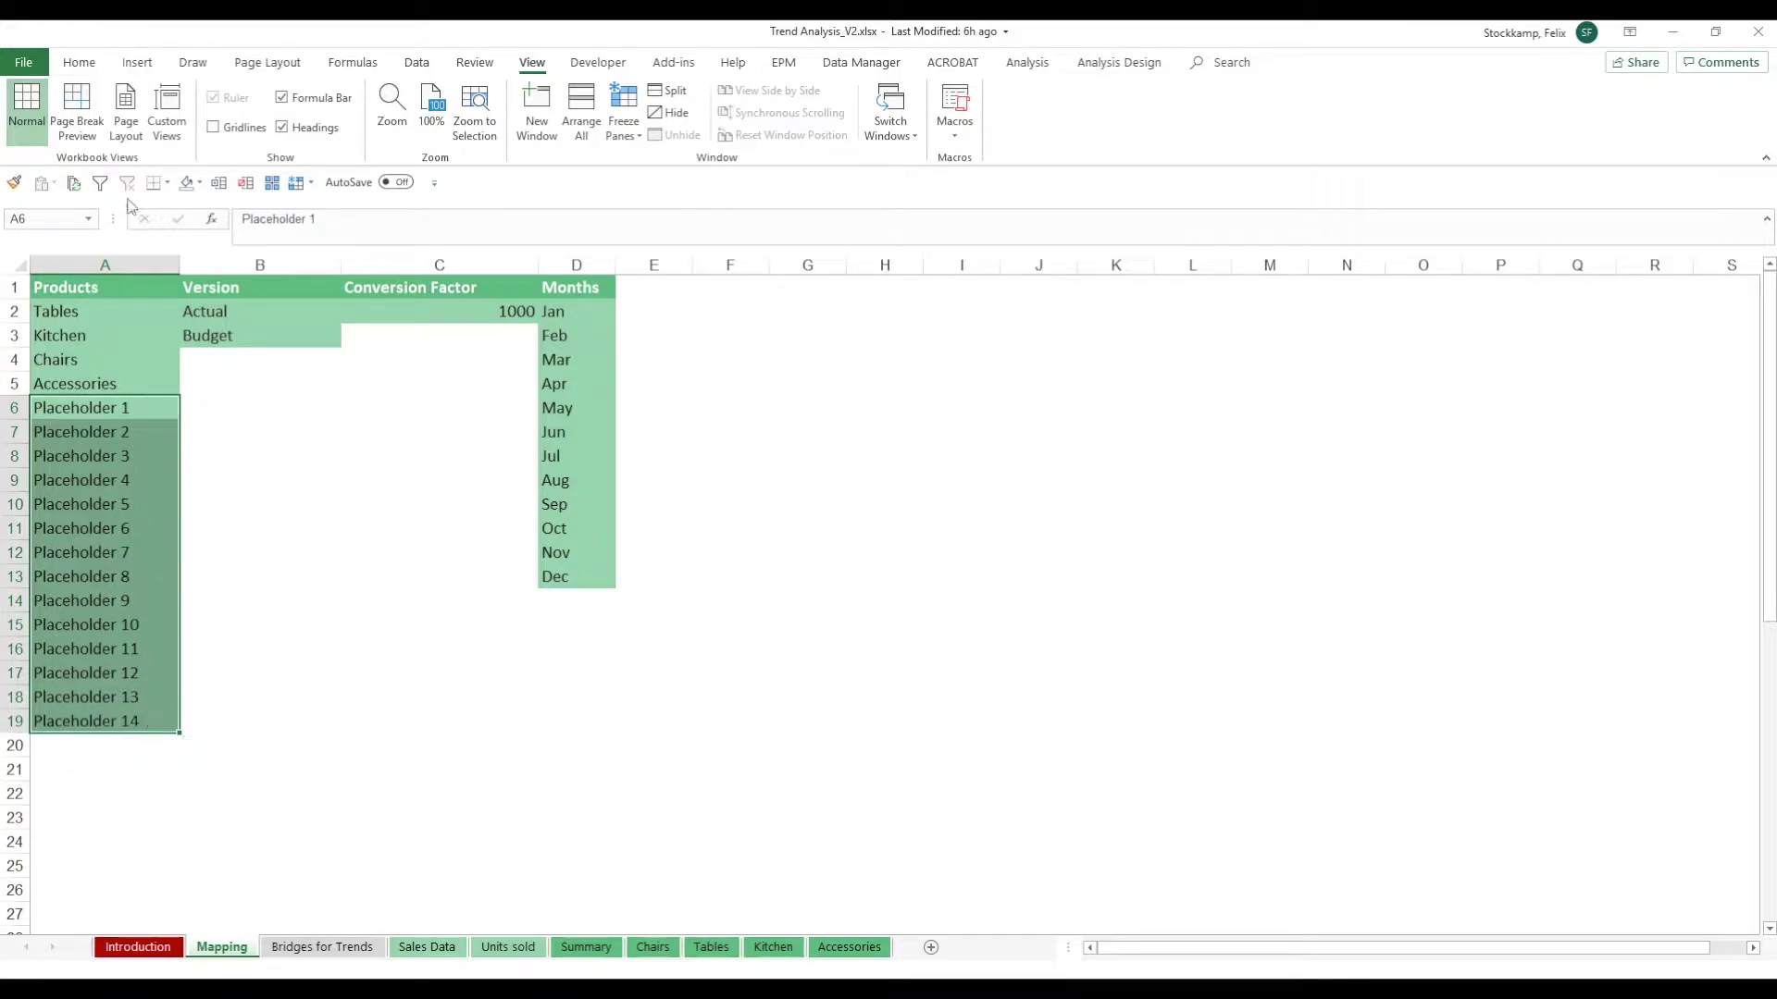
{"action": "left_click_drag", "start_coordinate": [150, 312], "coordinate": [108, 719]}
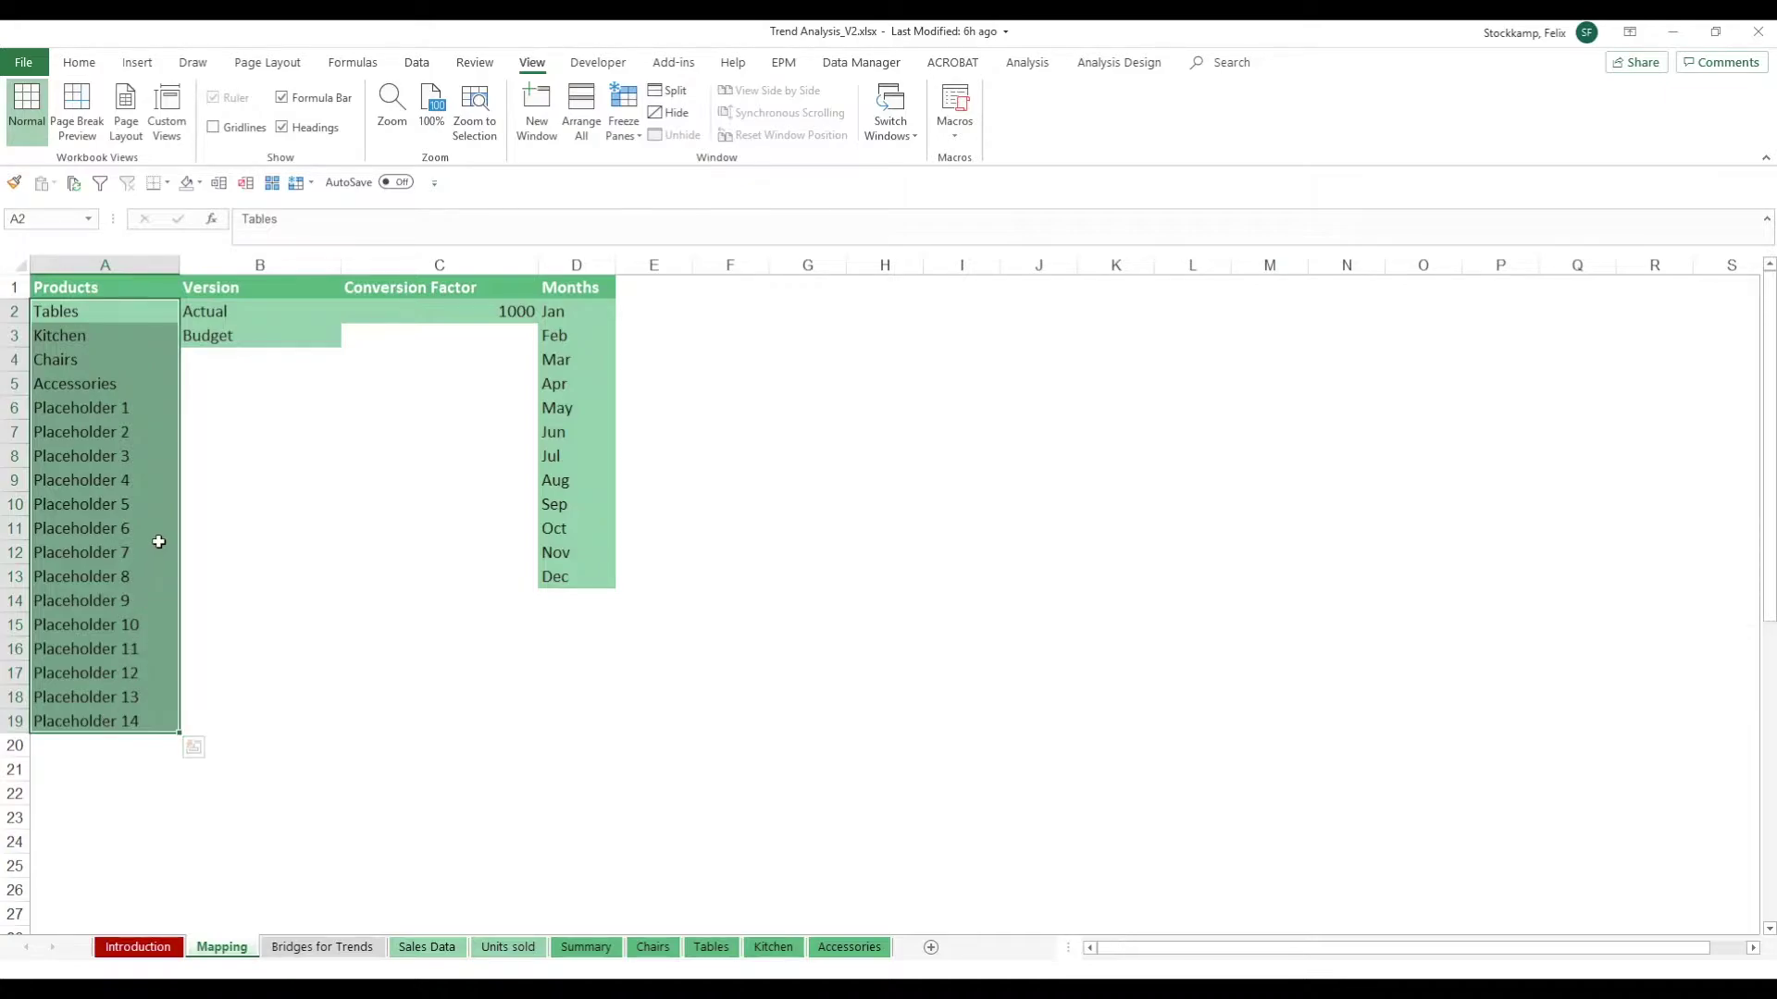
Select the Actual and Budget version entries in B2:B3
{"action": "left_click", "coordinate": [240, 312]}
{"action": "left_click_drag", "start_coordinate": [239, 313], "coordinate": [239, 336]}
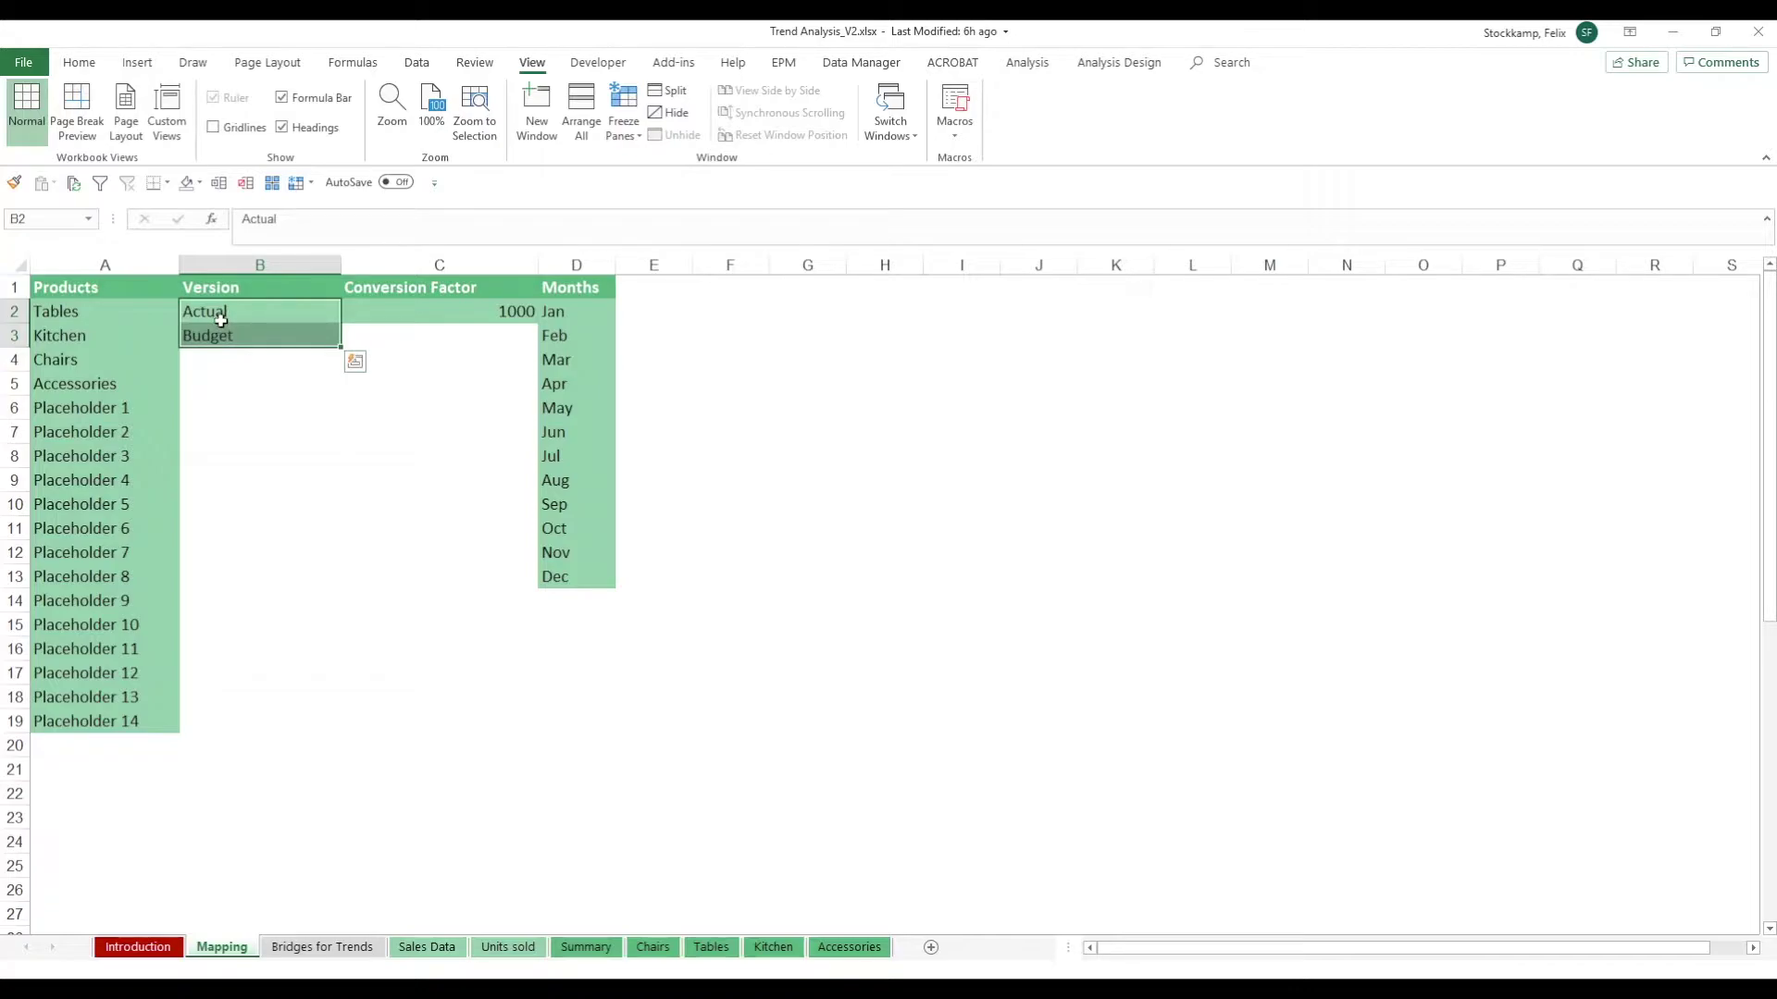
{"action": "left_click_drag", "start_coordinate": [220, 317], "coordinate": [226, 333]}
{"action": "left_click", "coordinate": [471, 311]}
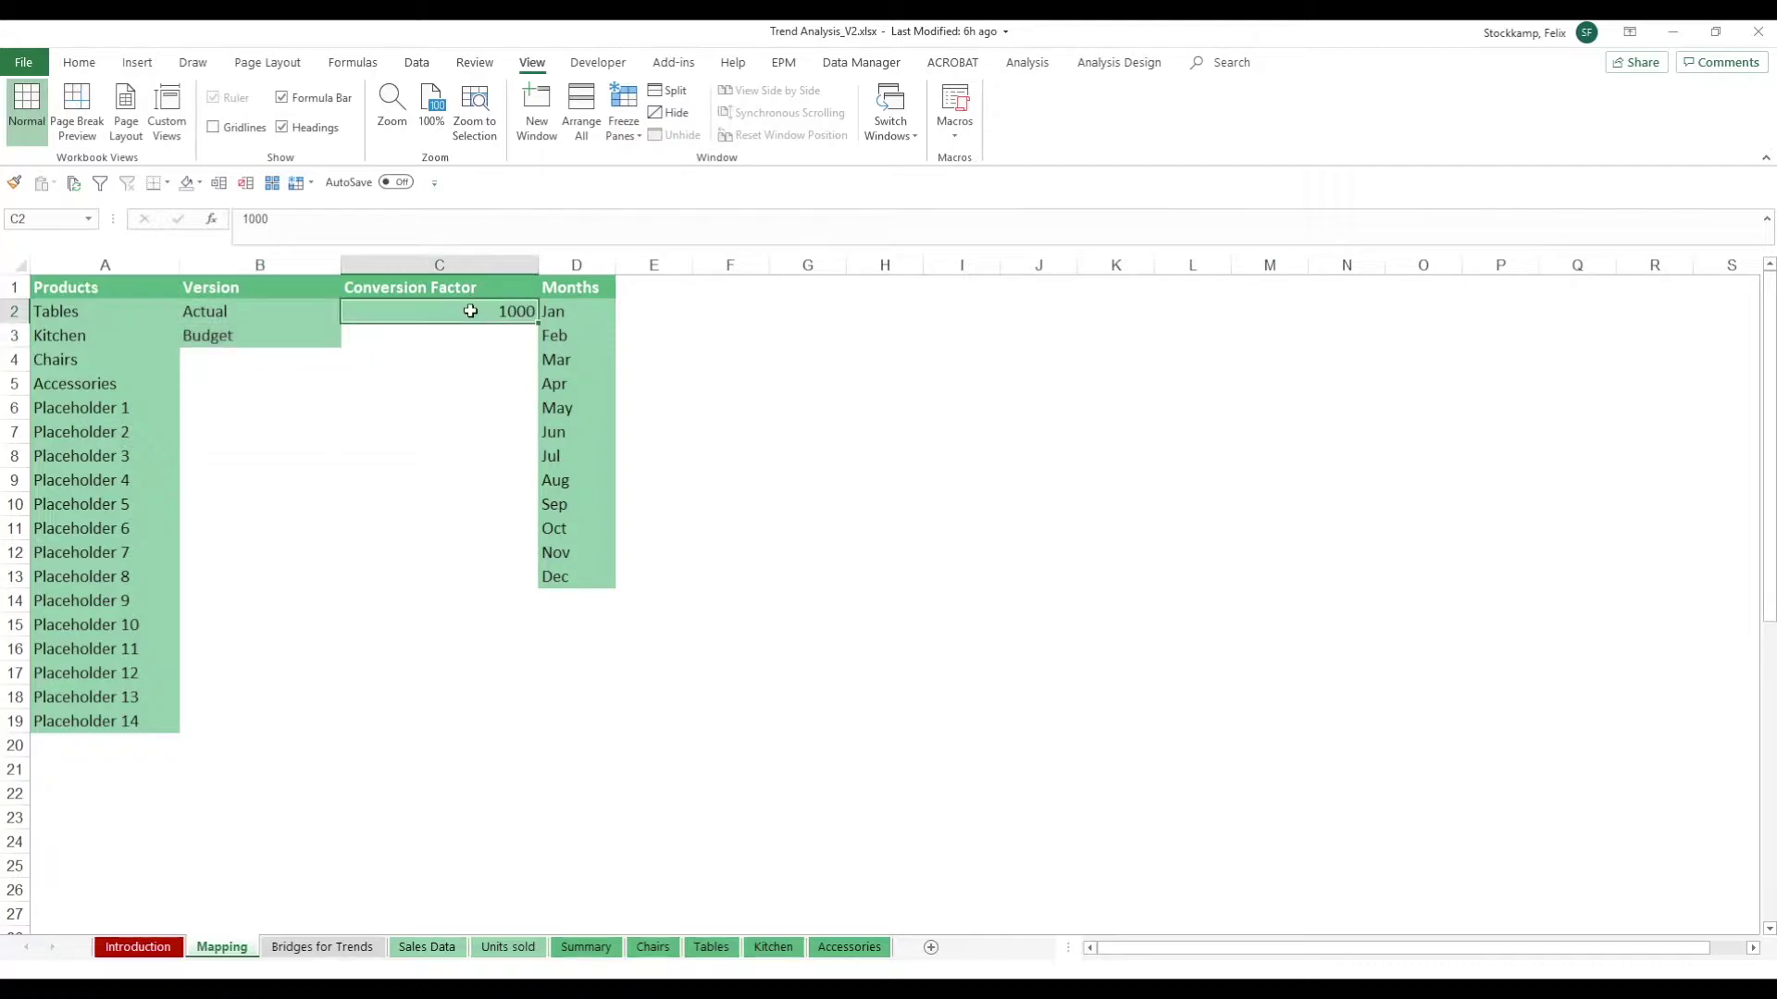
{"action": "double_click", "coordinate": [471, 311]}
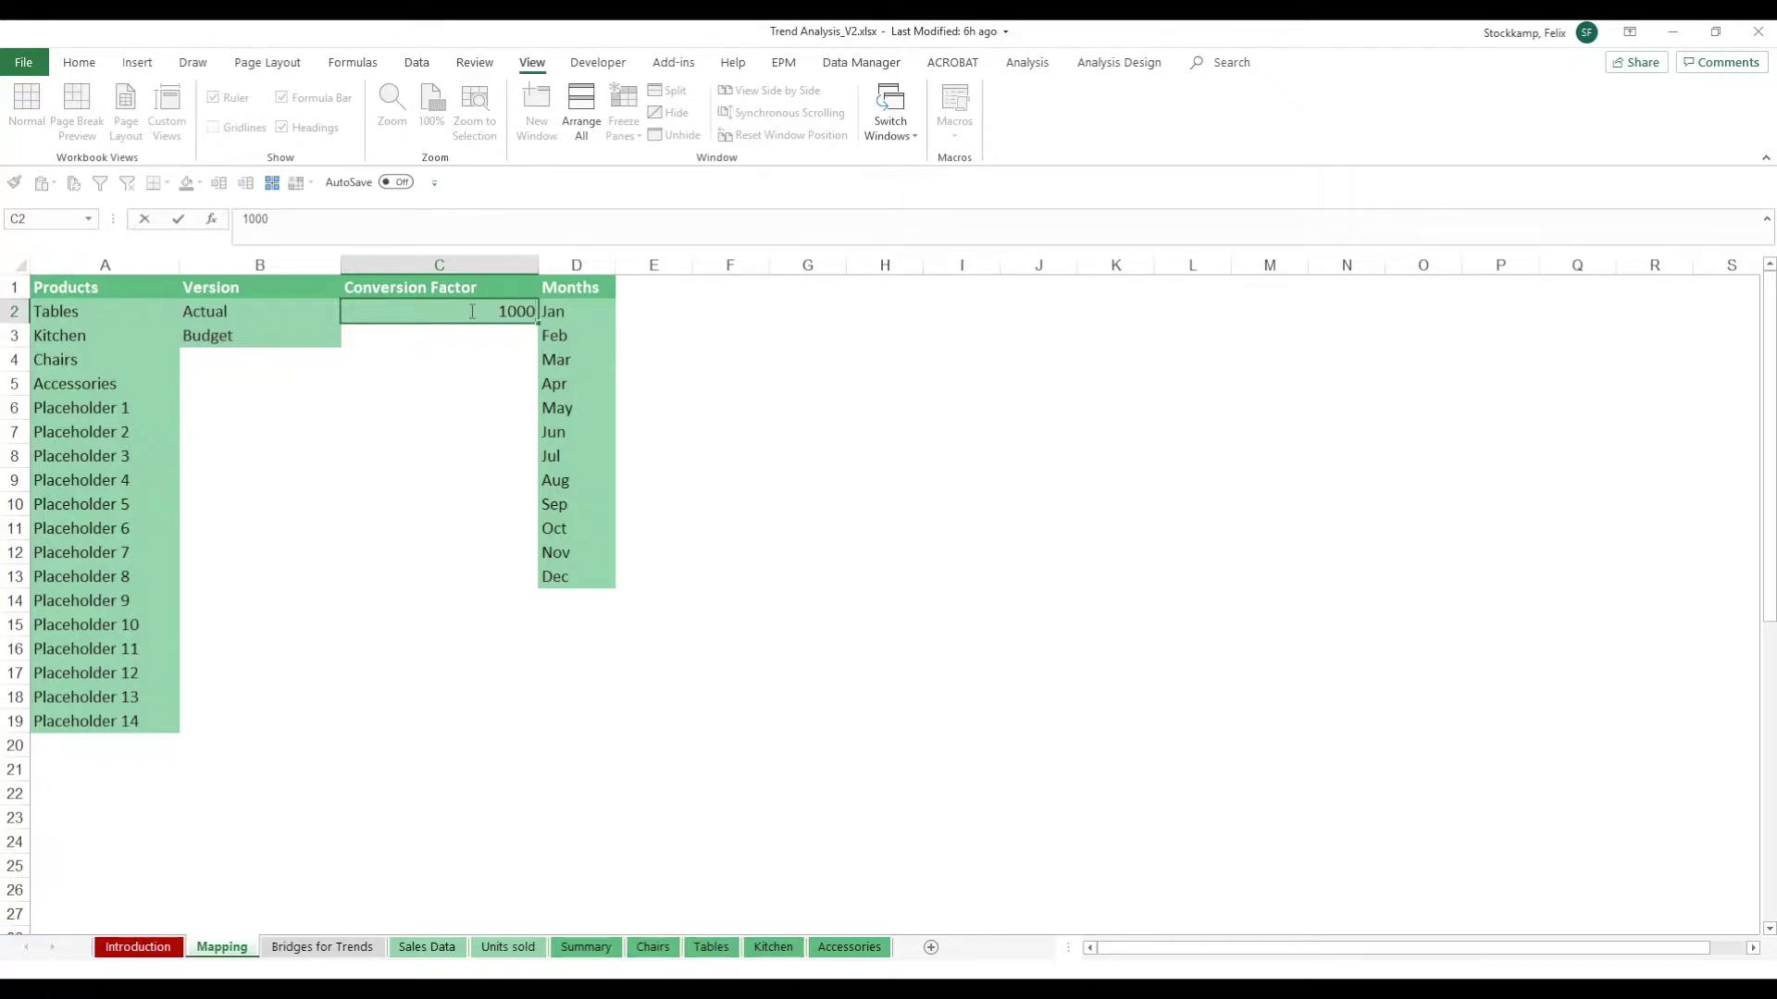
{"action": "key", "text": "Escape"}
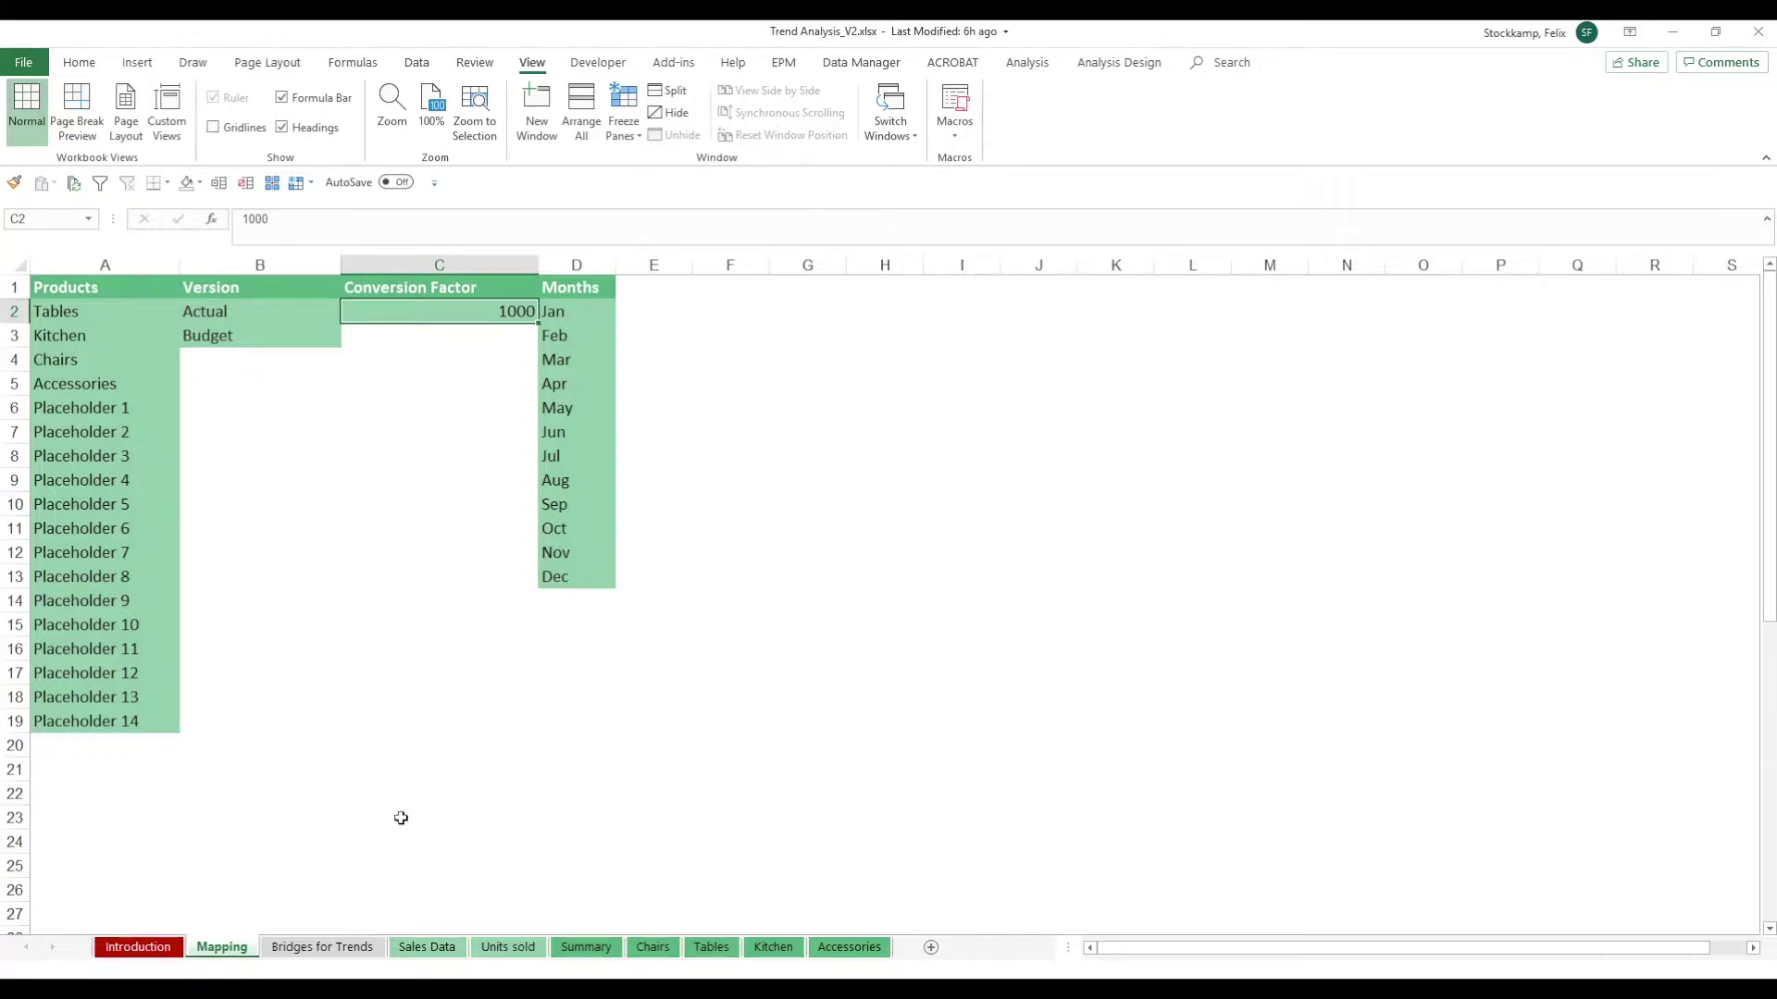
{"action": "left_click", "coordinate": [358, 950]}
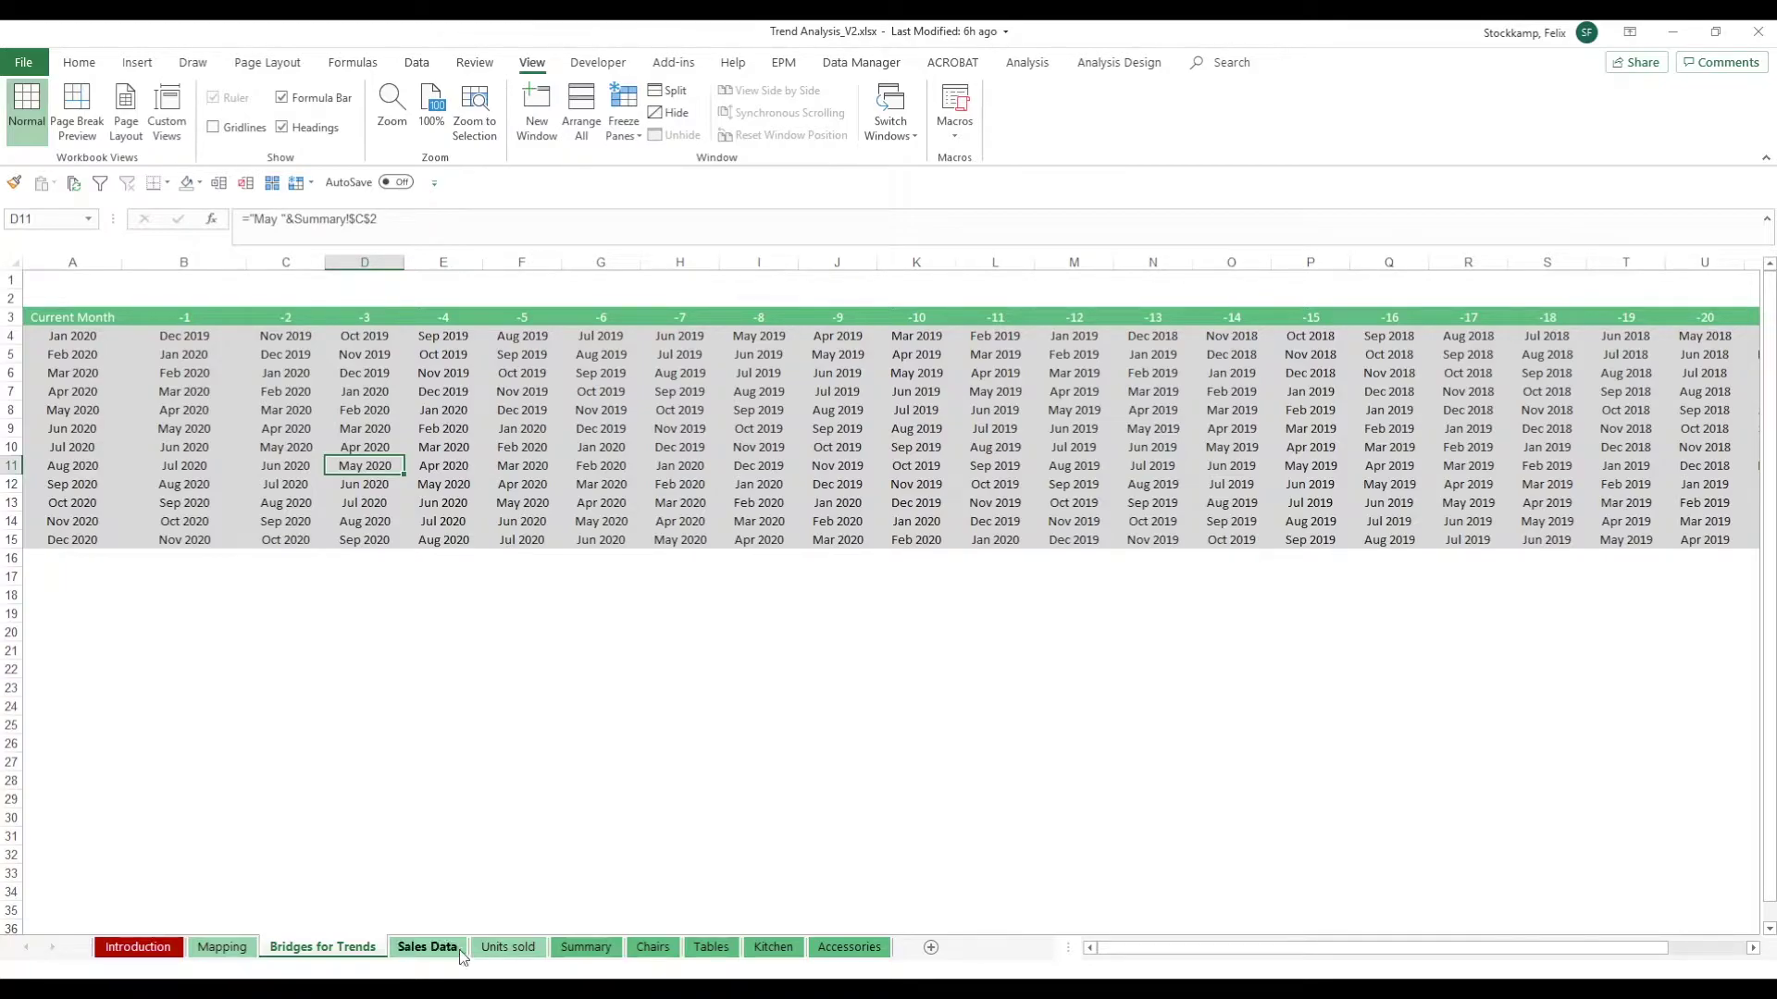
On Sales Data, widen column A and review the Product, Time, Measure, Budget and Actual columns
{"action": "left_click", "coordinate": [428, 947]}
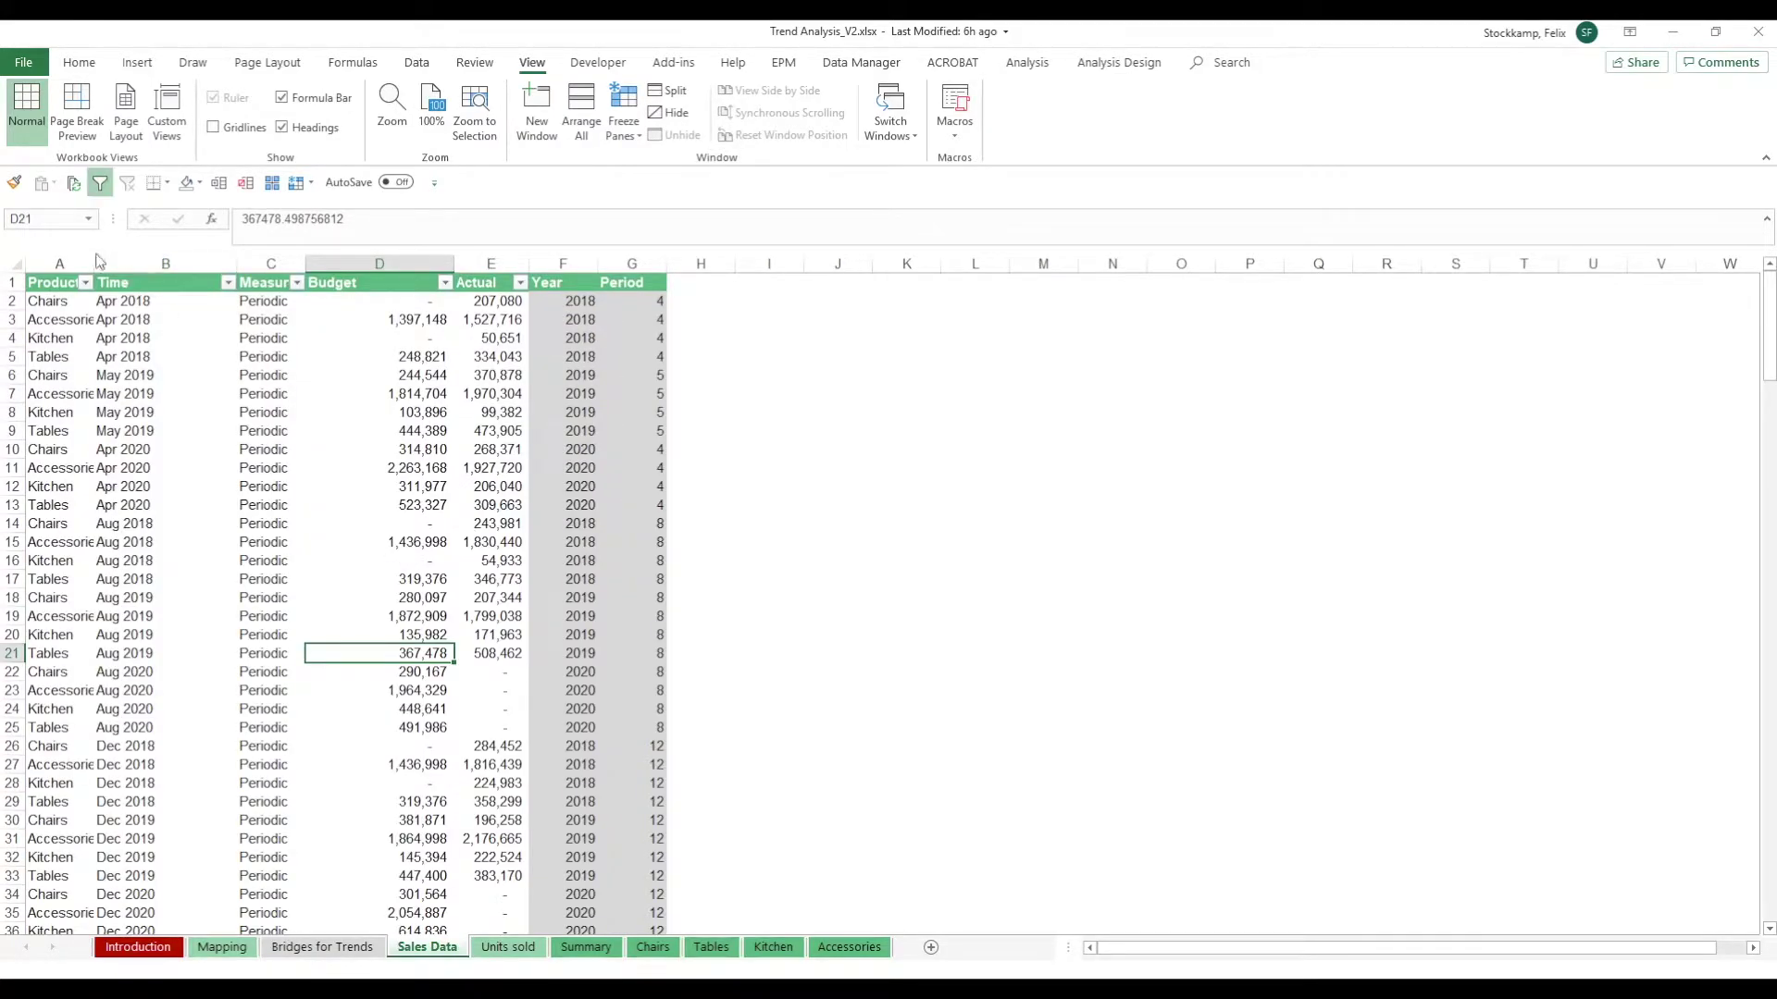
{"action": "left_click_drag", "start_coordinate": [92, 264], "coordinate": [144, 265]}
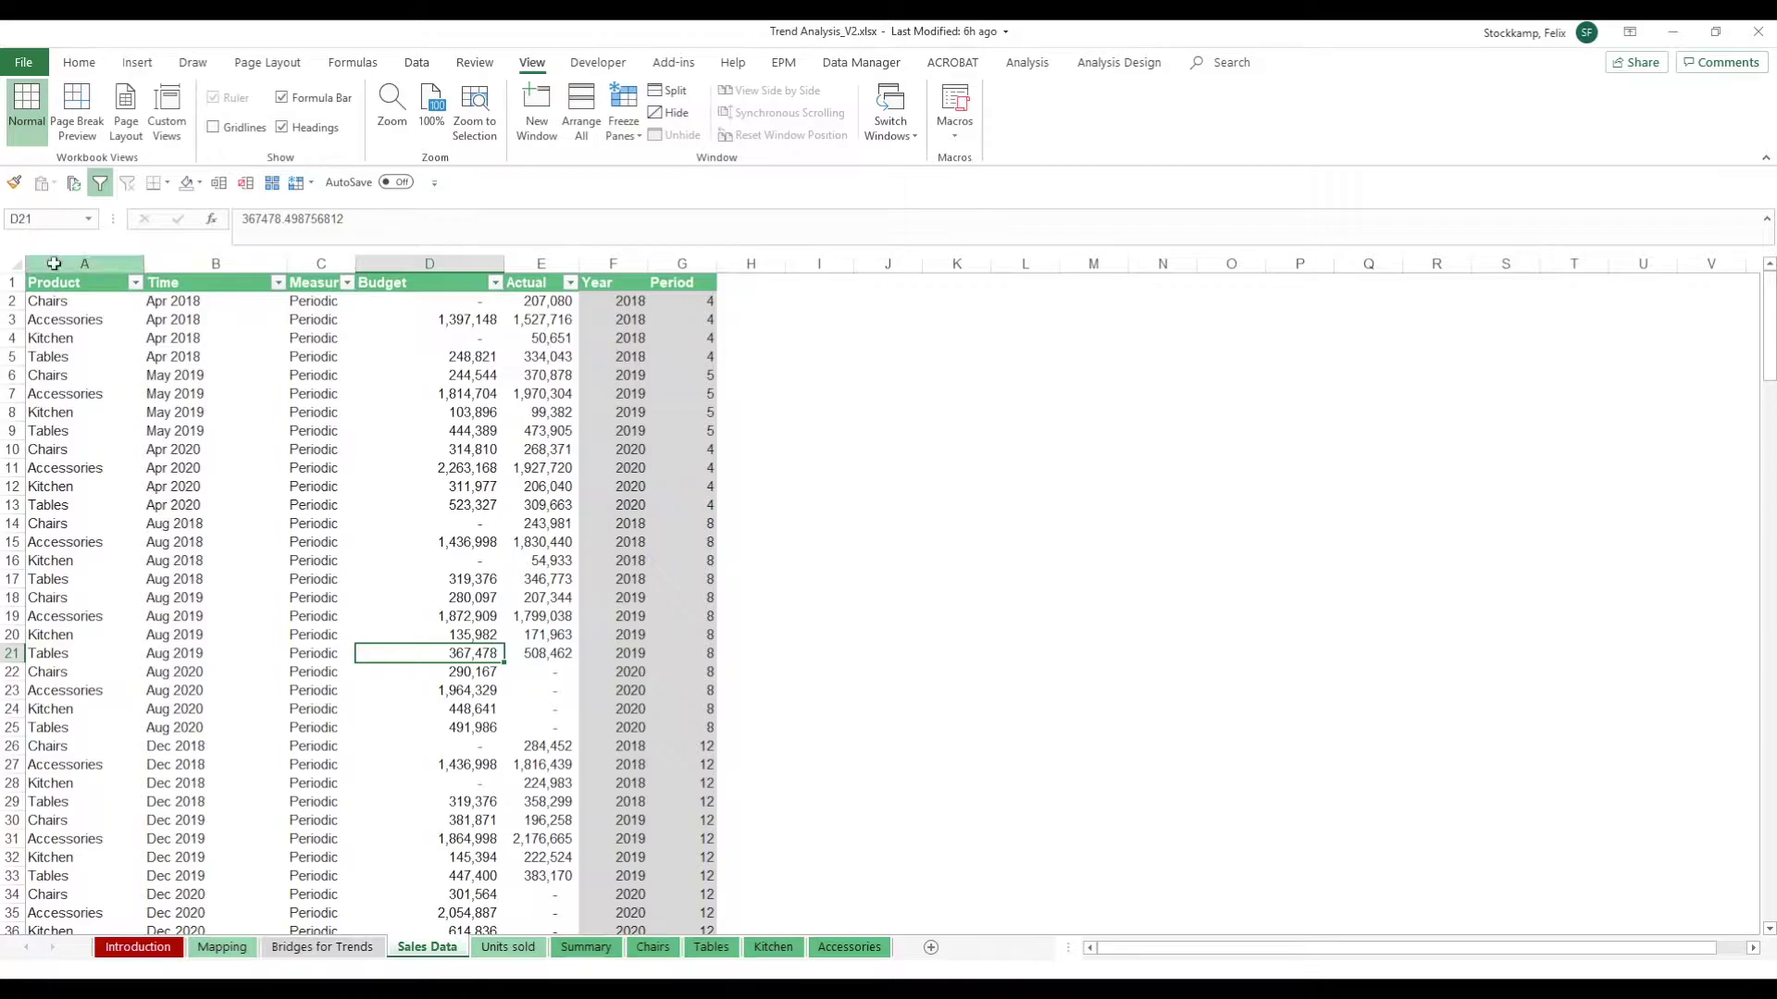
{"action": "left_click", "coordinate": [67, 264]}
{"action": "left_click", "coordinate": [211, 264]}
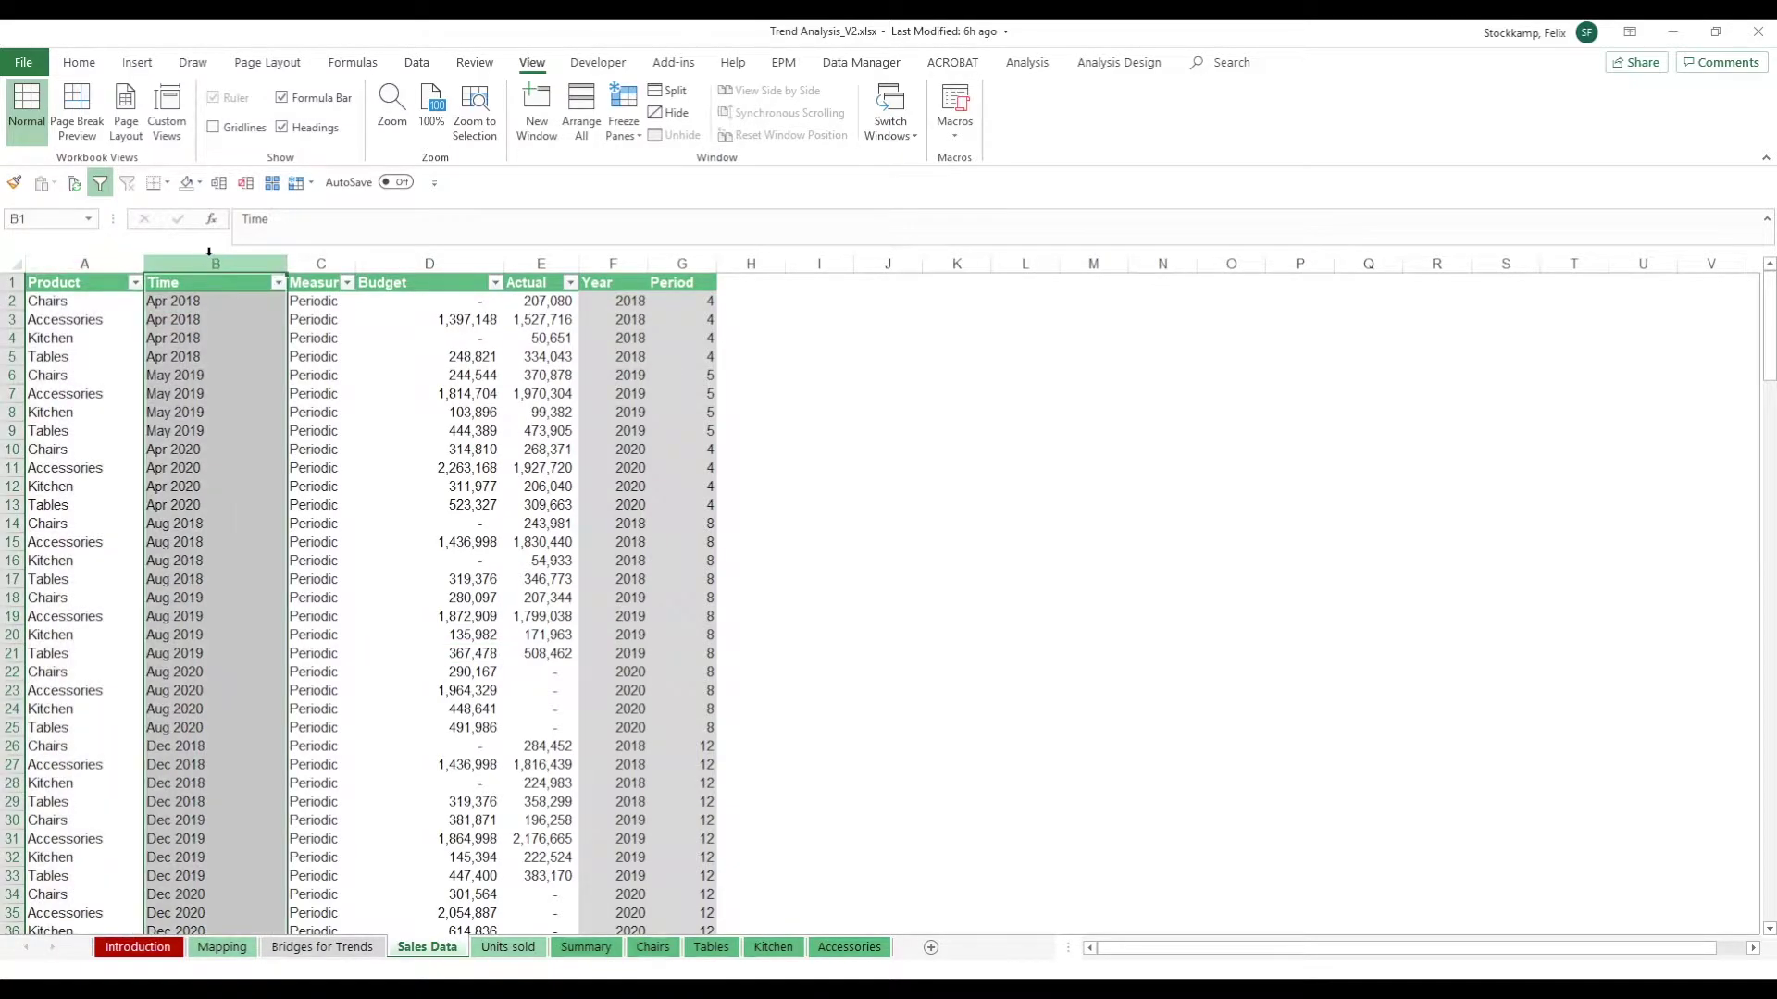
{"action": "left_click", "coordinate": [340, 264]}
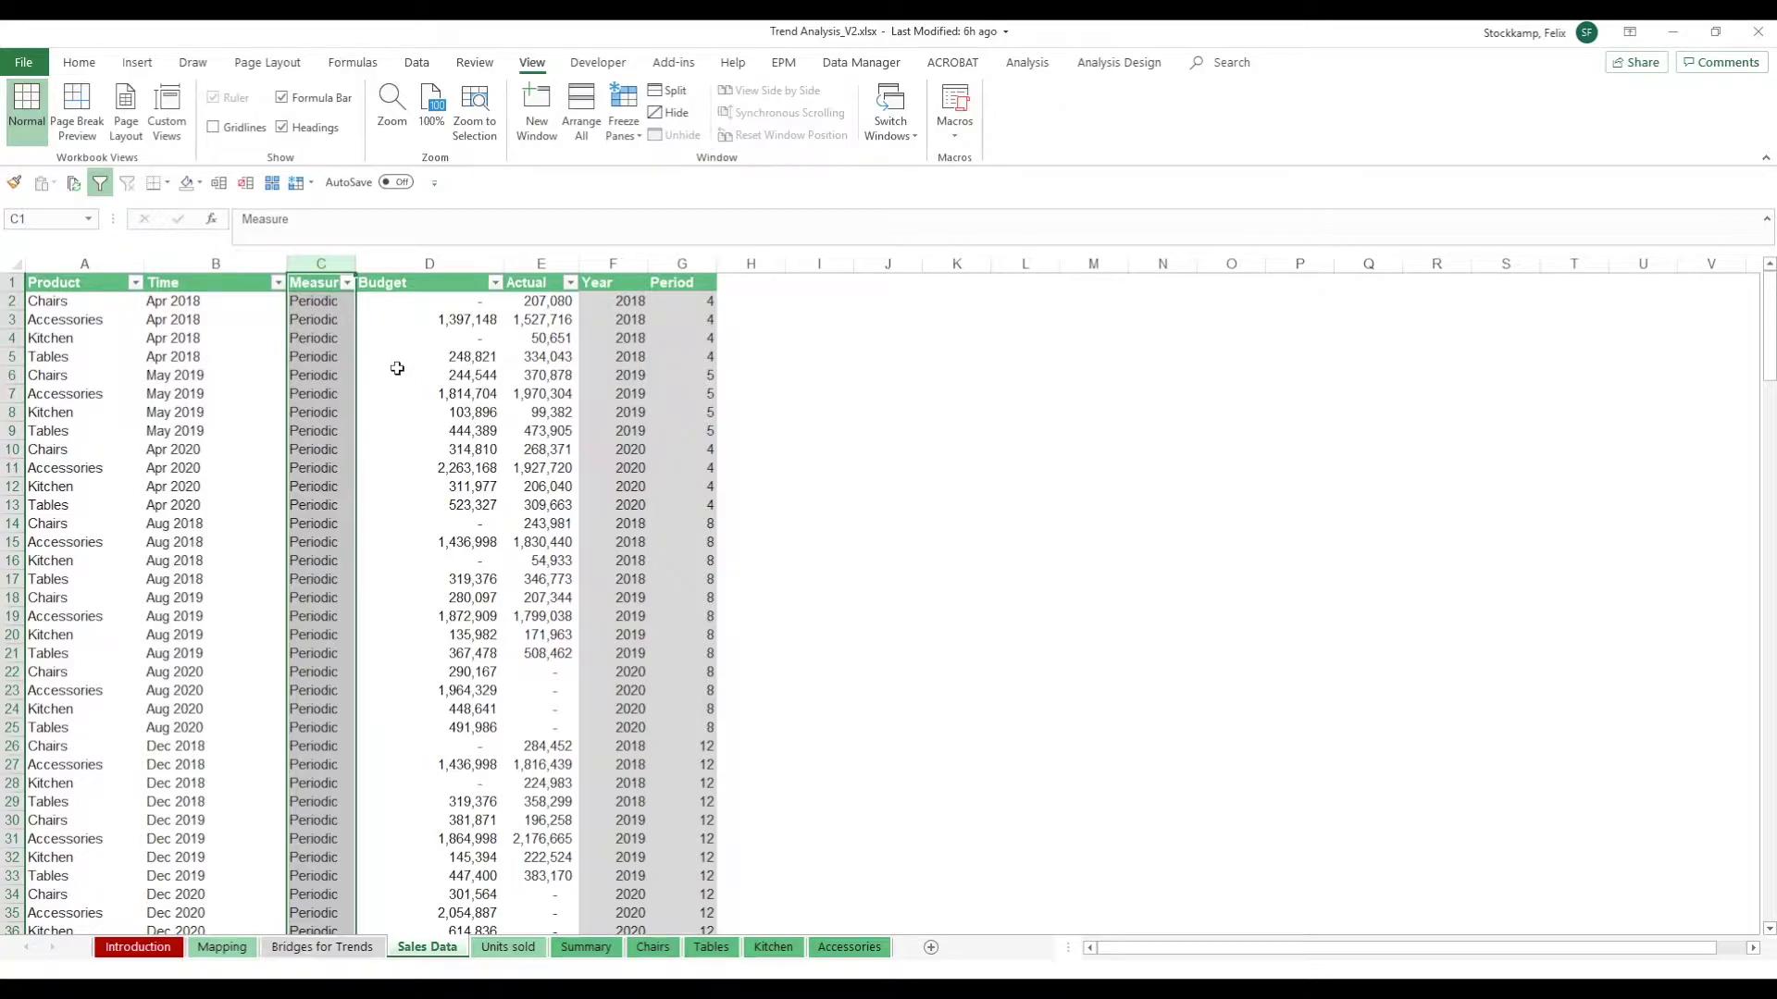
{"action": "left_click", "coordinate": [416, 261]}
{"action": "left_click", "coordinate": [544, 263]}
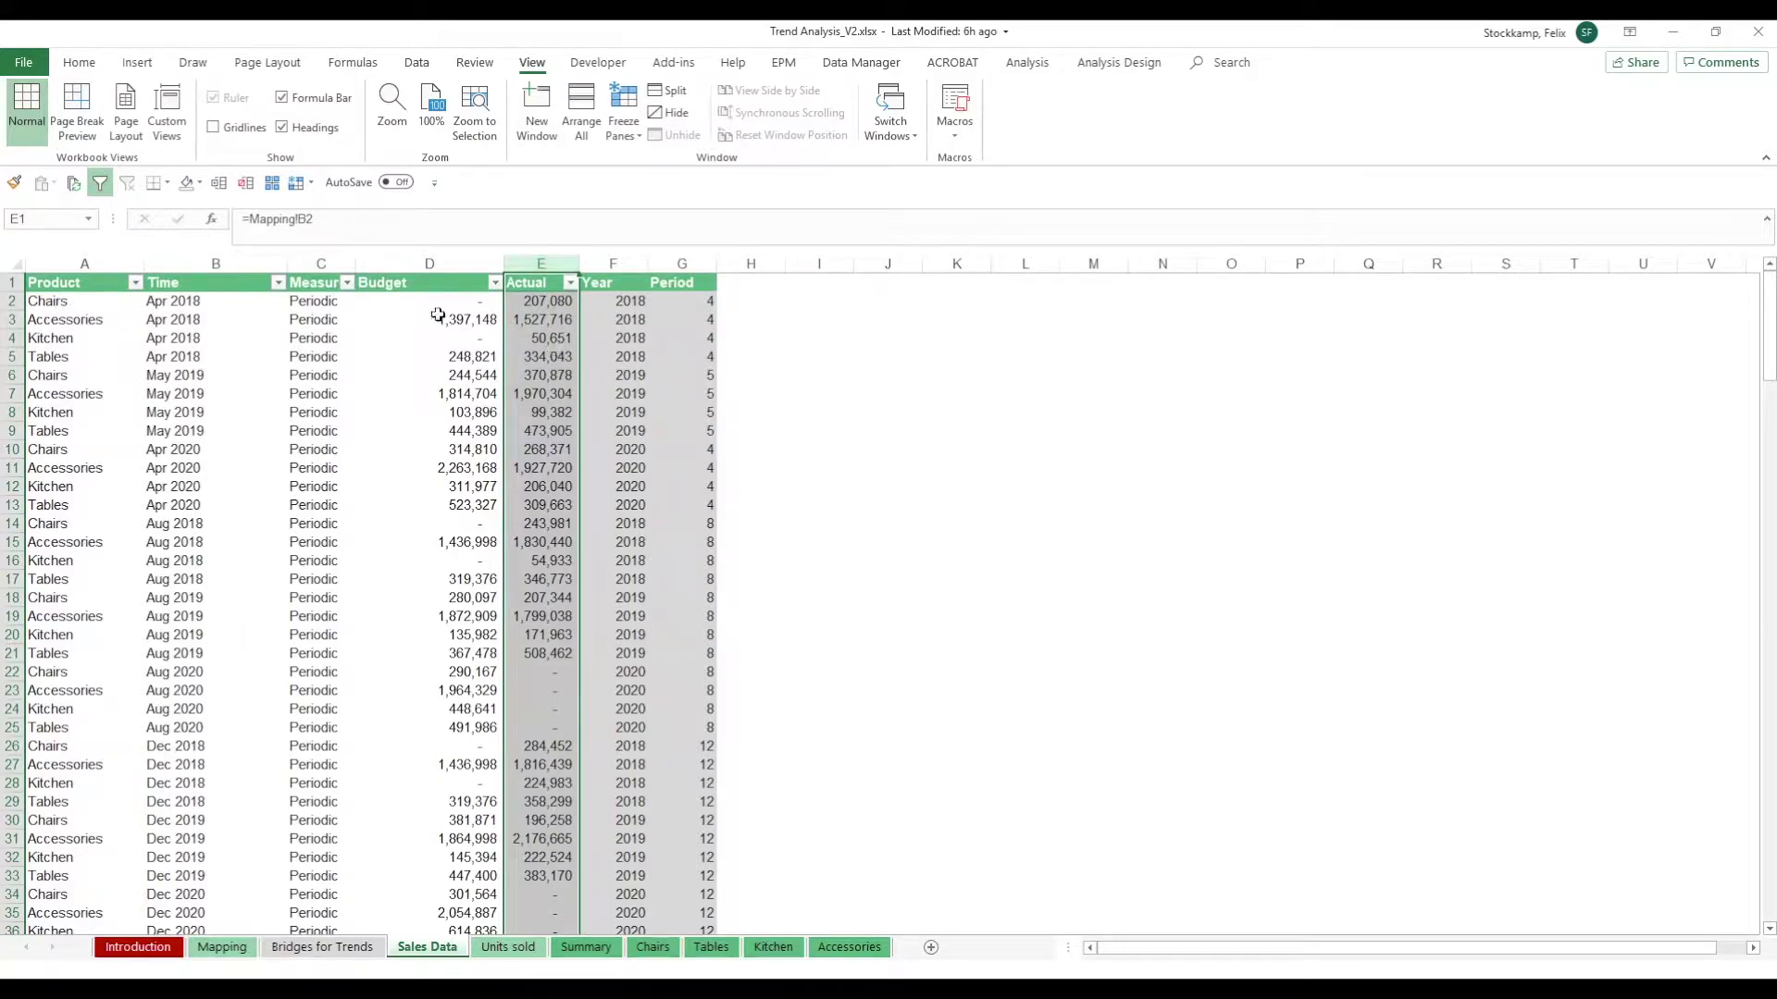
{"action": "left_click_drag", "start_coordinate": [123, 261], "coordinate": [544, 264]}
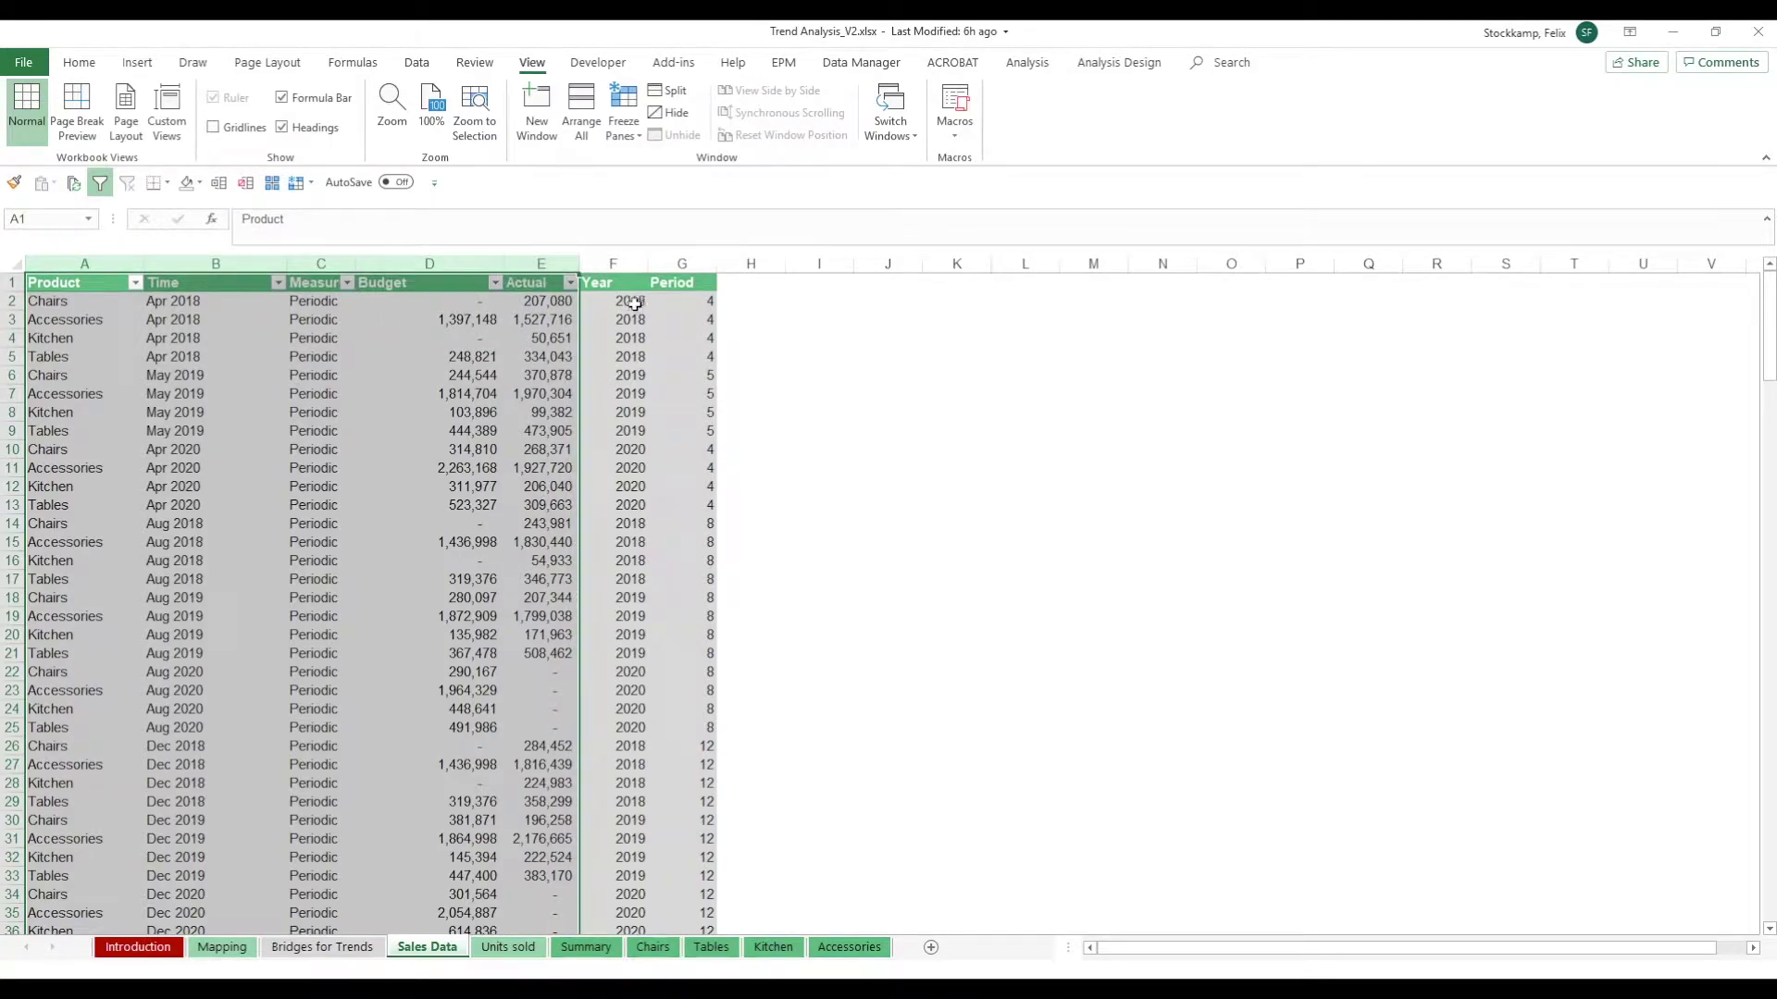
Inspect the Year and Period formula cells and jump to the last data row
{"action": "left_click_drag", "start_coordinate": [631, 304], "coordinate": [681, 318]}
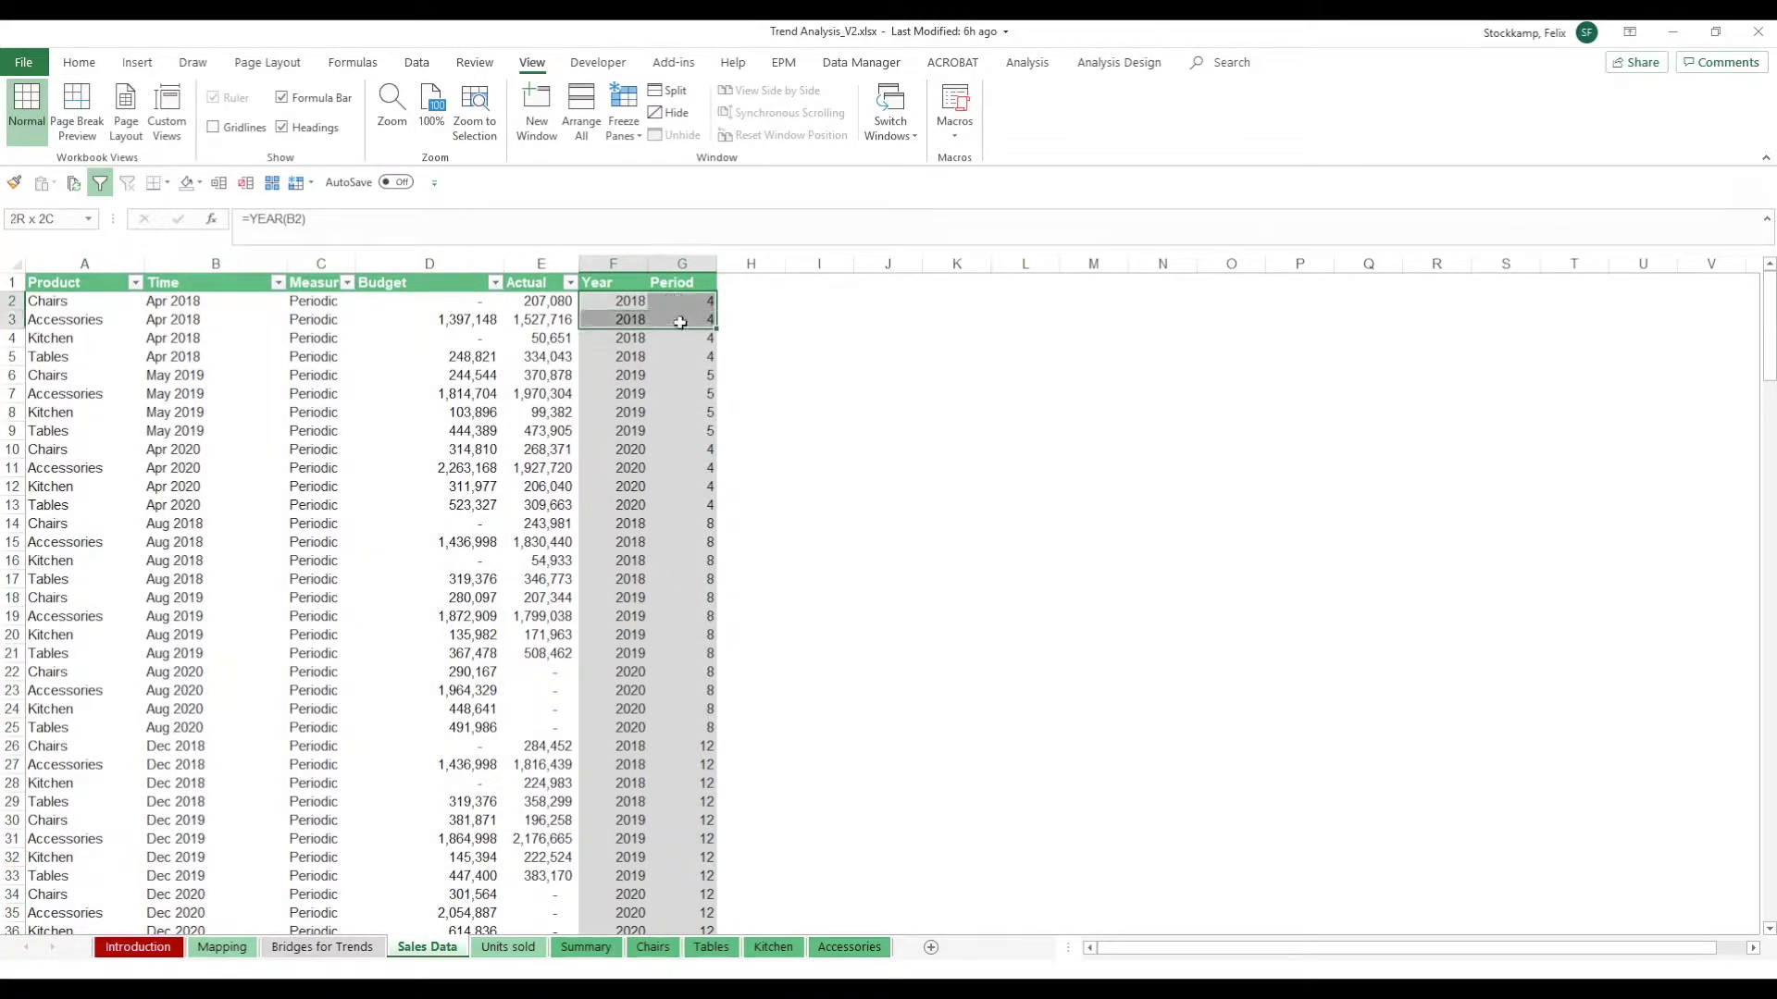
{"action": "left_click", "coordinate": [686, 340]}
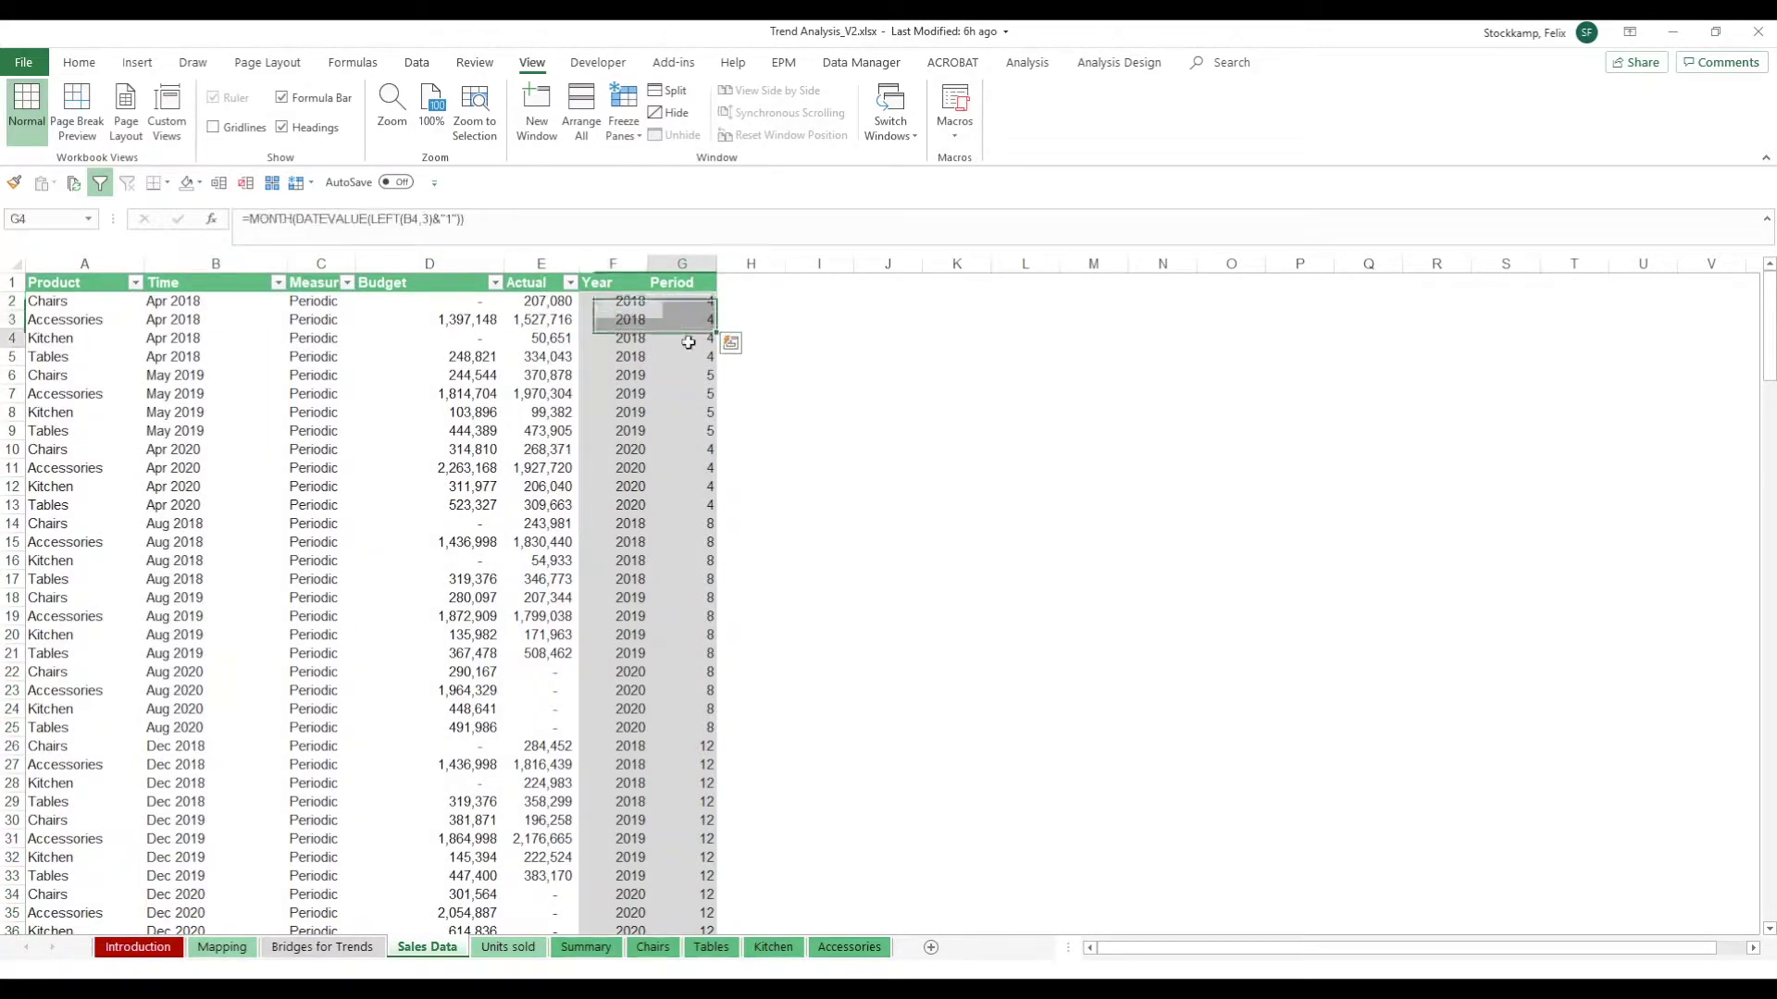
{"action": "key", "text": "ctrl+Down"}
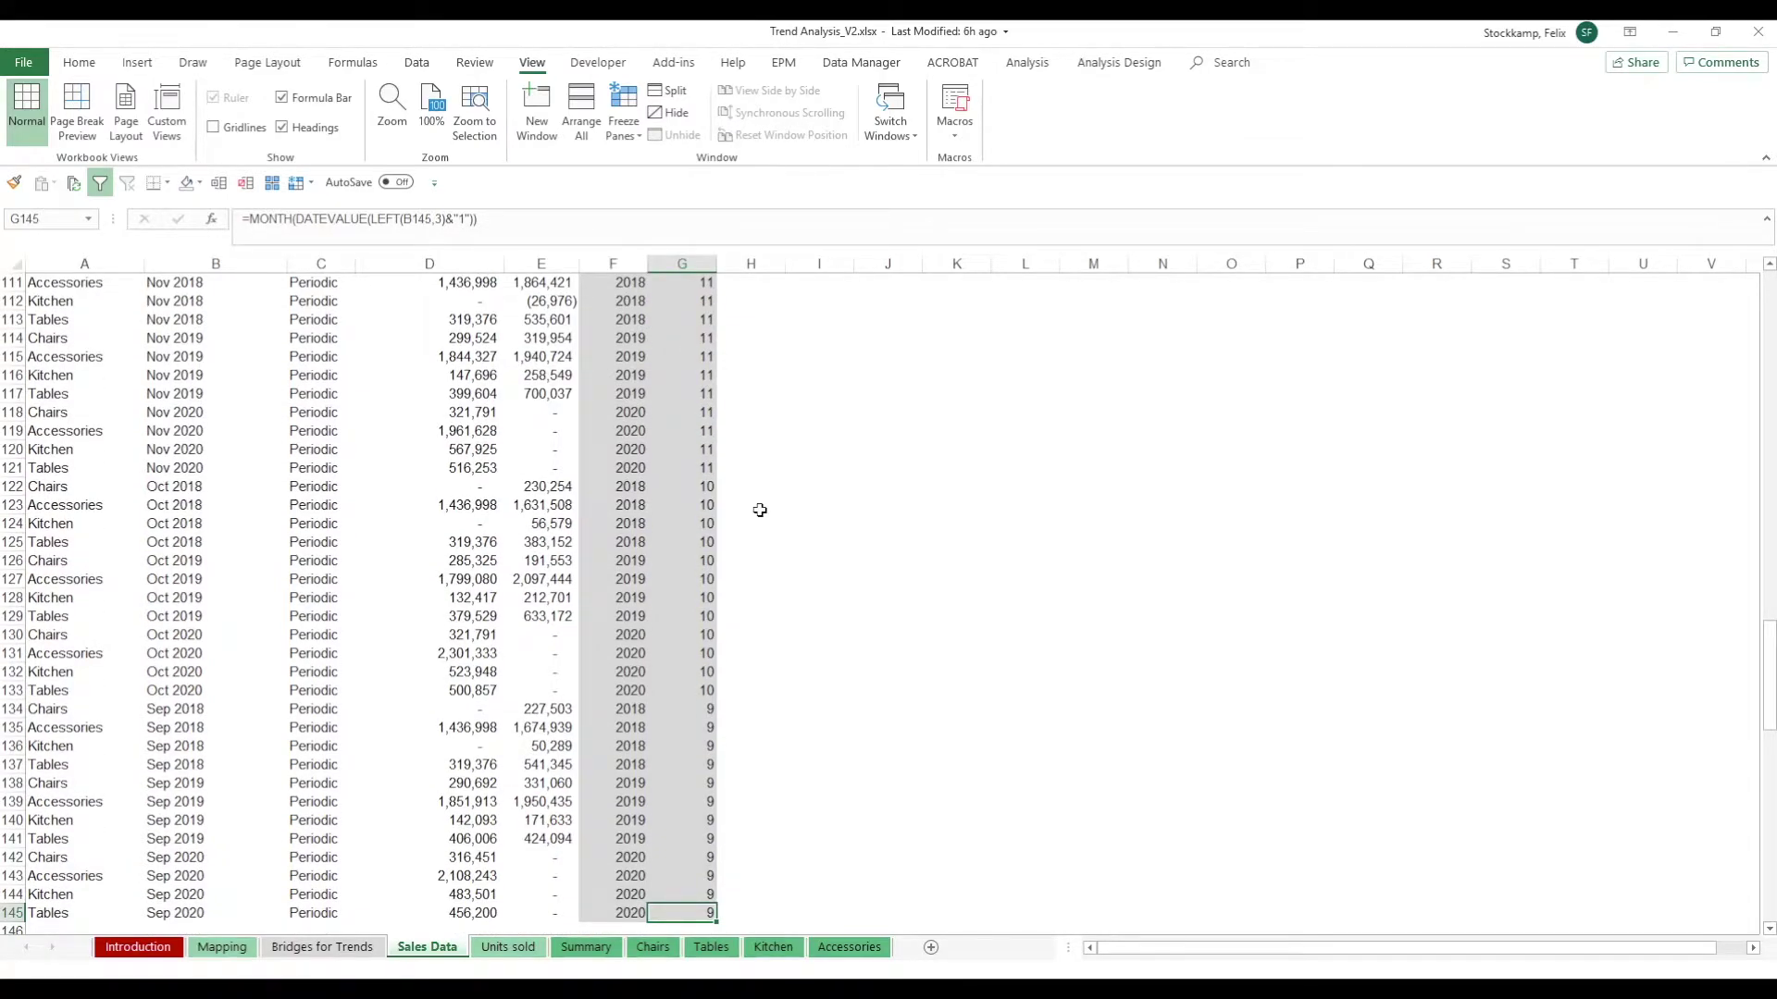
View the Units sold sheet's per-product monthly quantities, then move on to the Summary sheet
{"action": "left_click", "coordinate": [508, 947]}
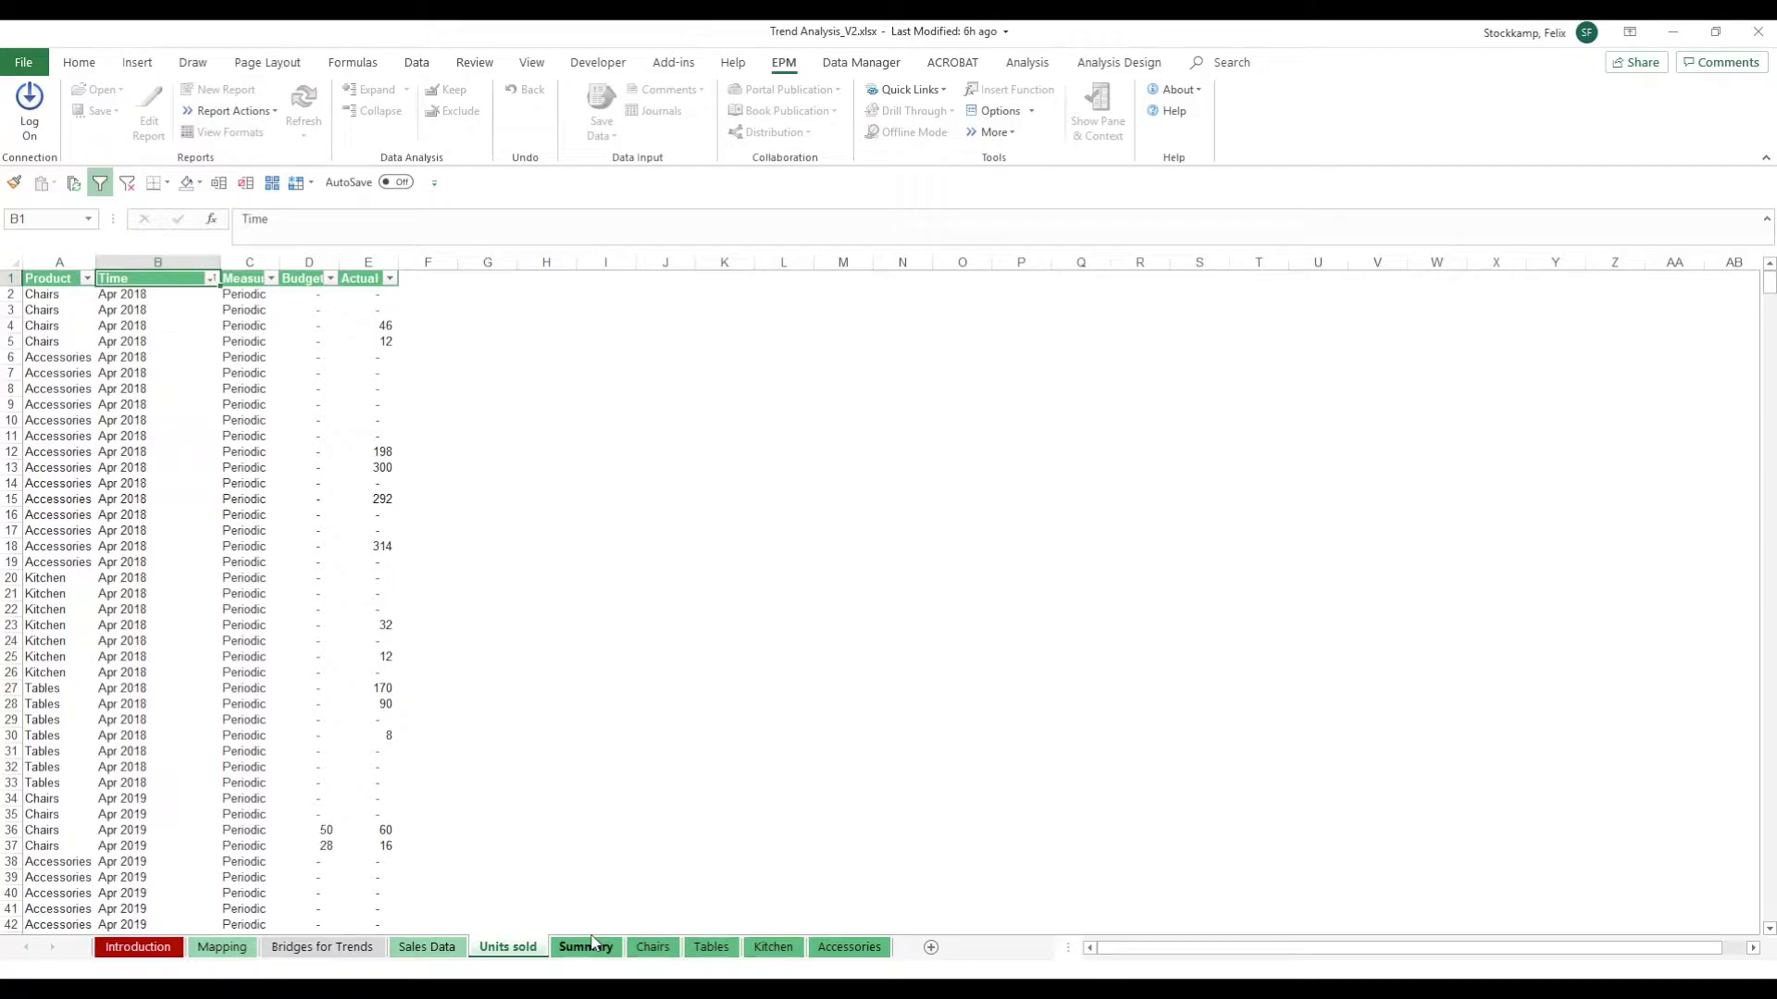
{"action": "left_click", "coordinate": [584, 947]}
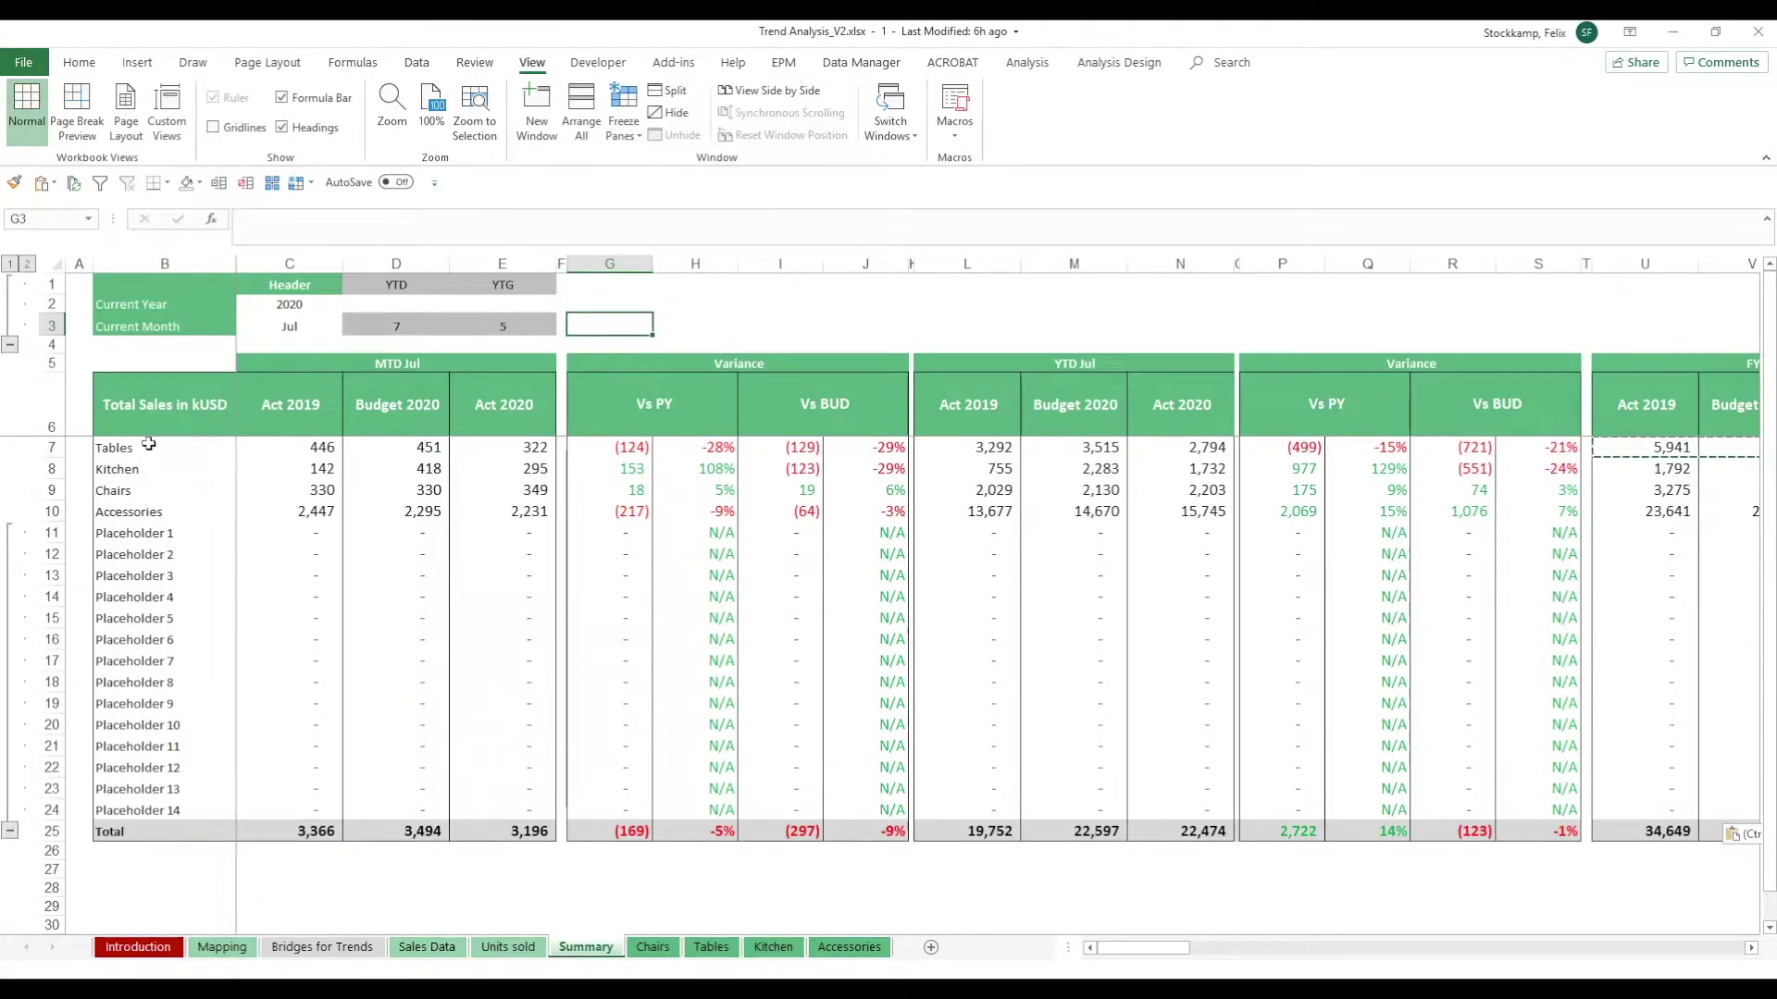
Select the summary product names, then collapse and re-expand the placeholder product rows 11–24
{"action": "mouse_move", "coordinate": [150, 450]}
{"action": "left_mouse_down"}
{"action": "mouse_move", "coordinate": [169, 650]}
{"action": "mouse_move", "coordinate": [173, 450]}
{"action": "left_mouse_up"}
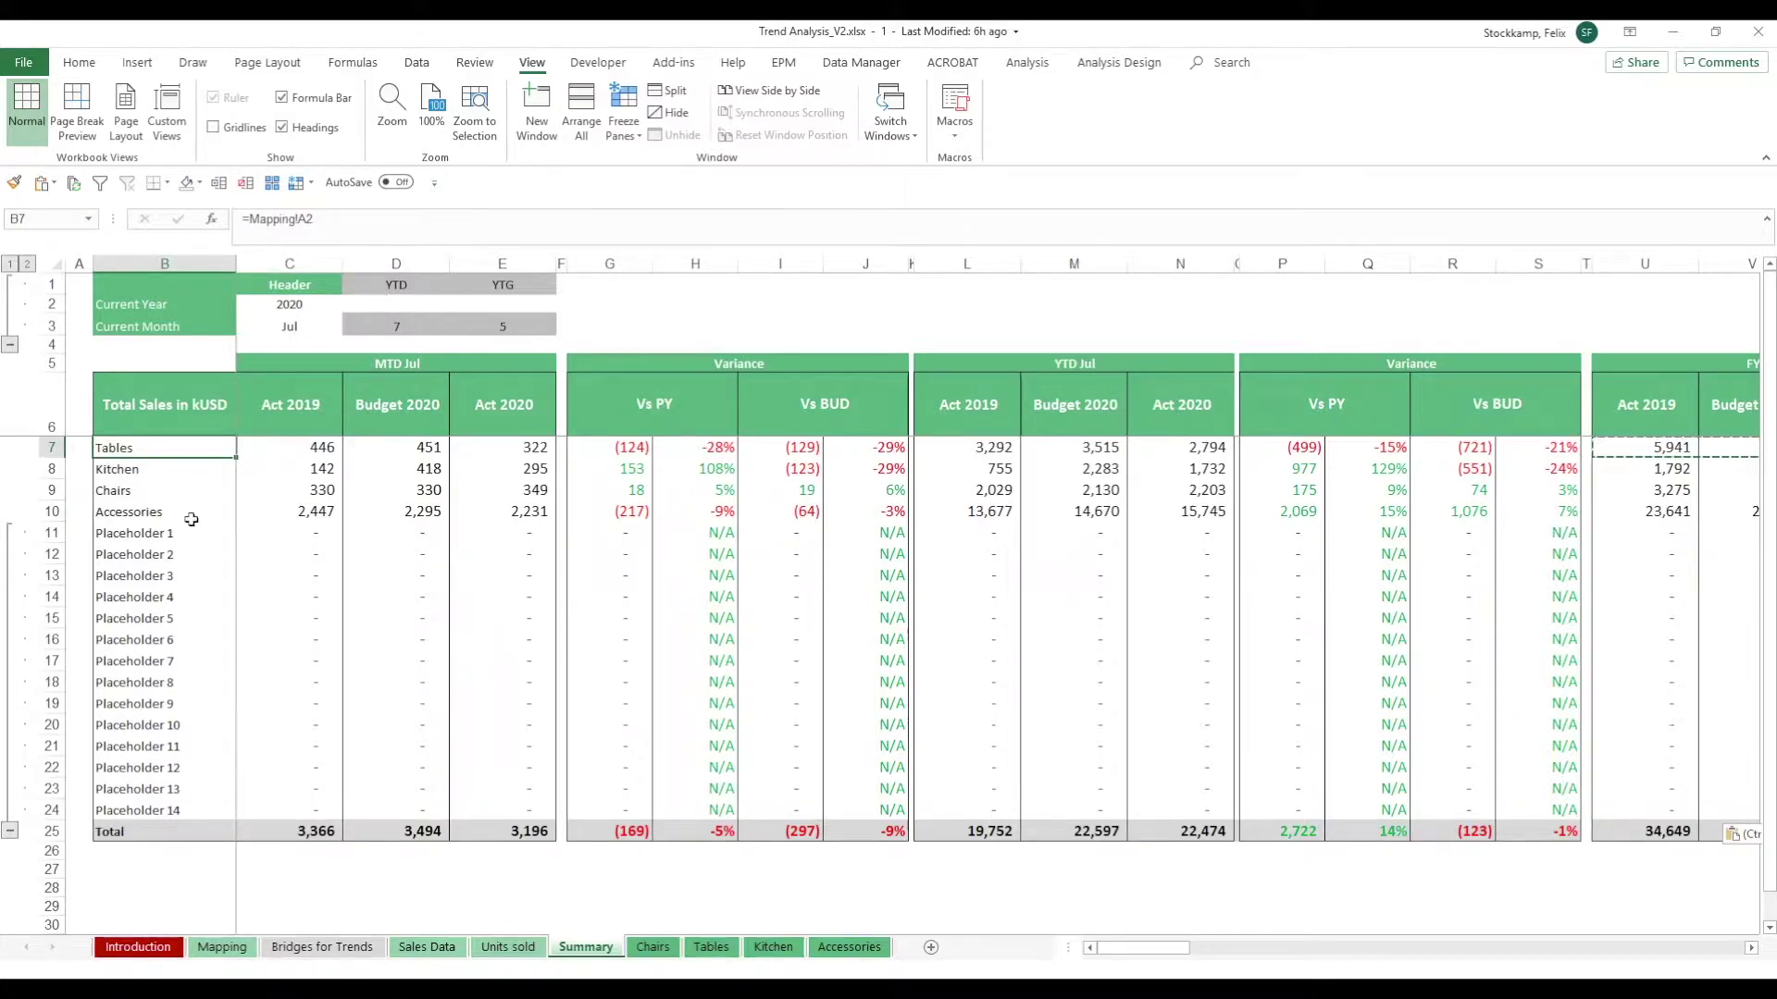
{"action": "left_click", "coordinate": [12, 572]}
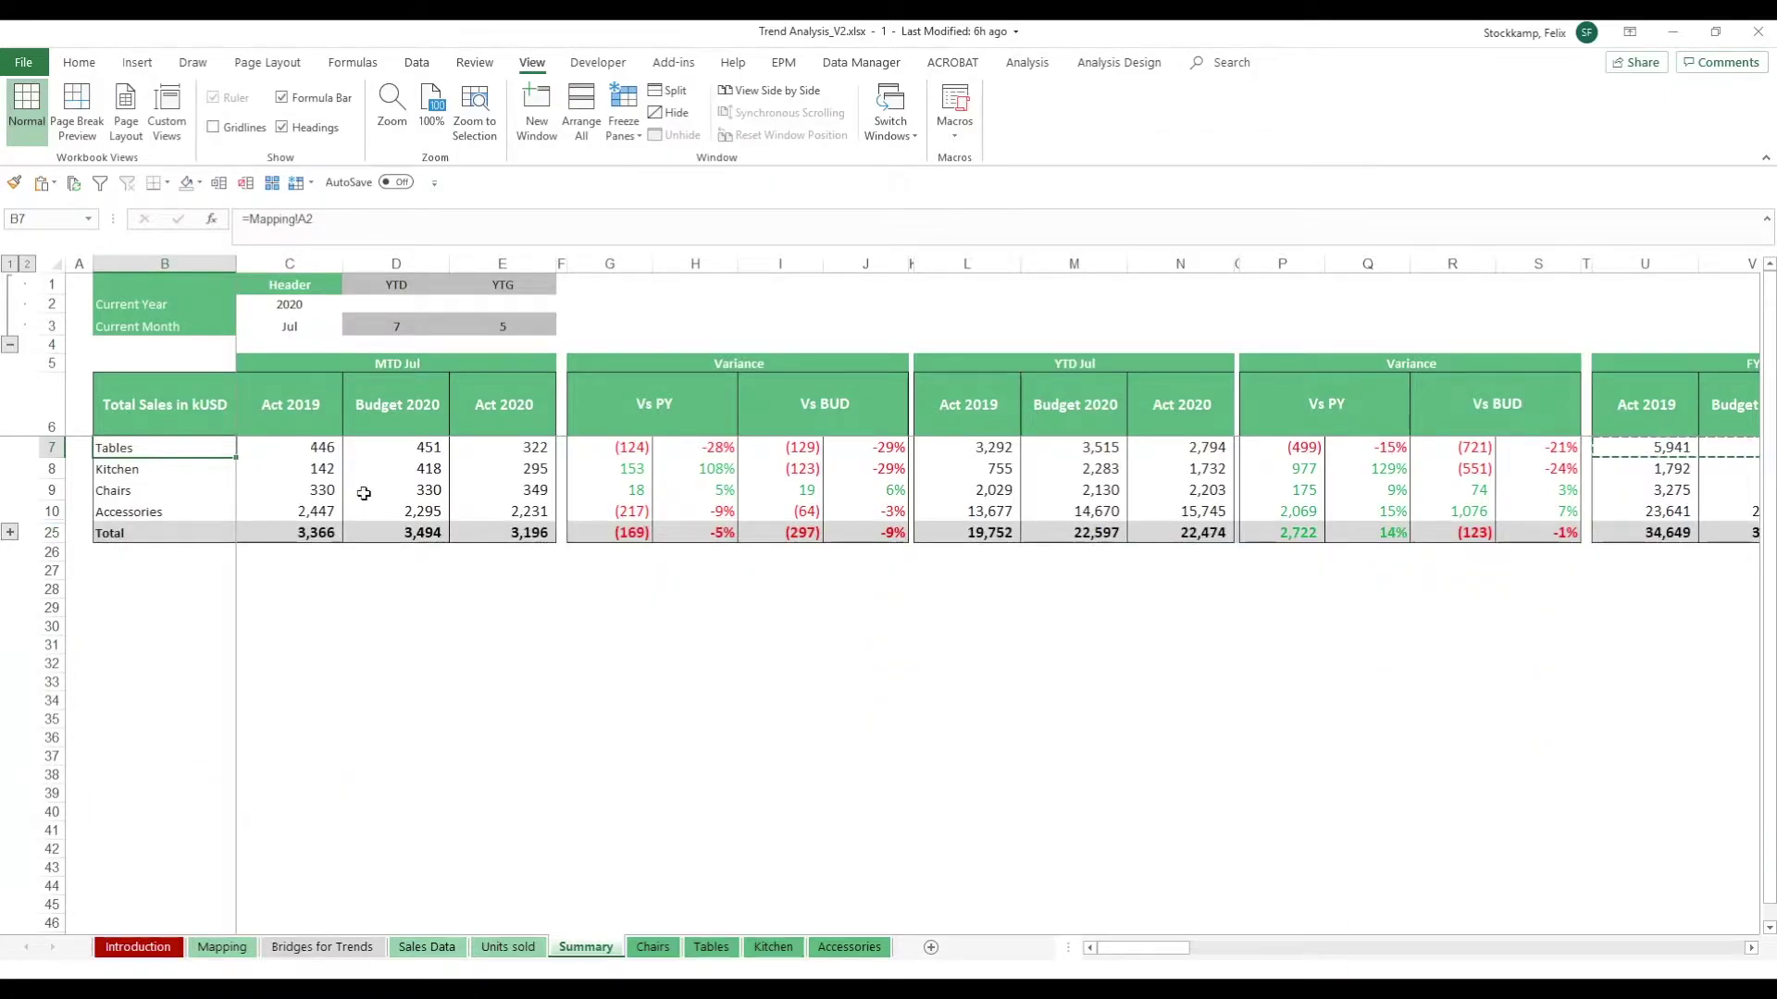
{"action": "left_click", "coordinate": [10, 532]}
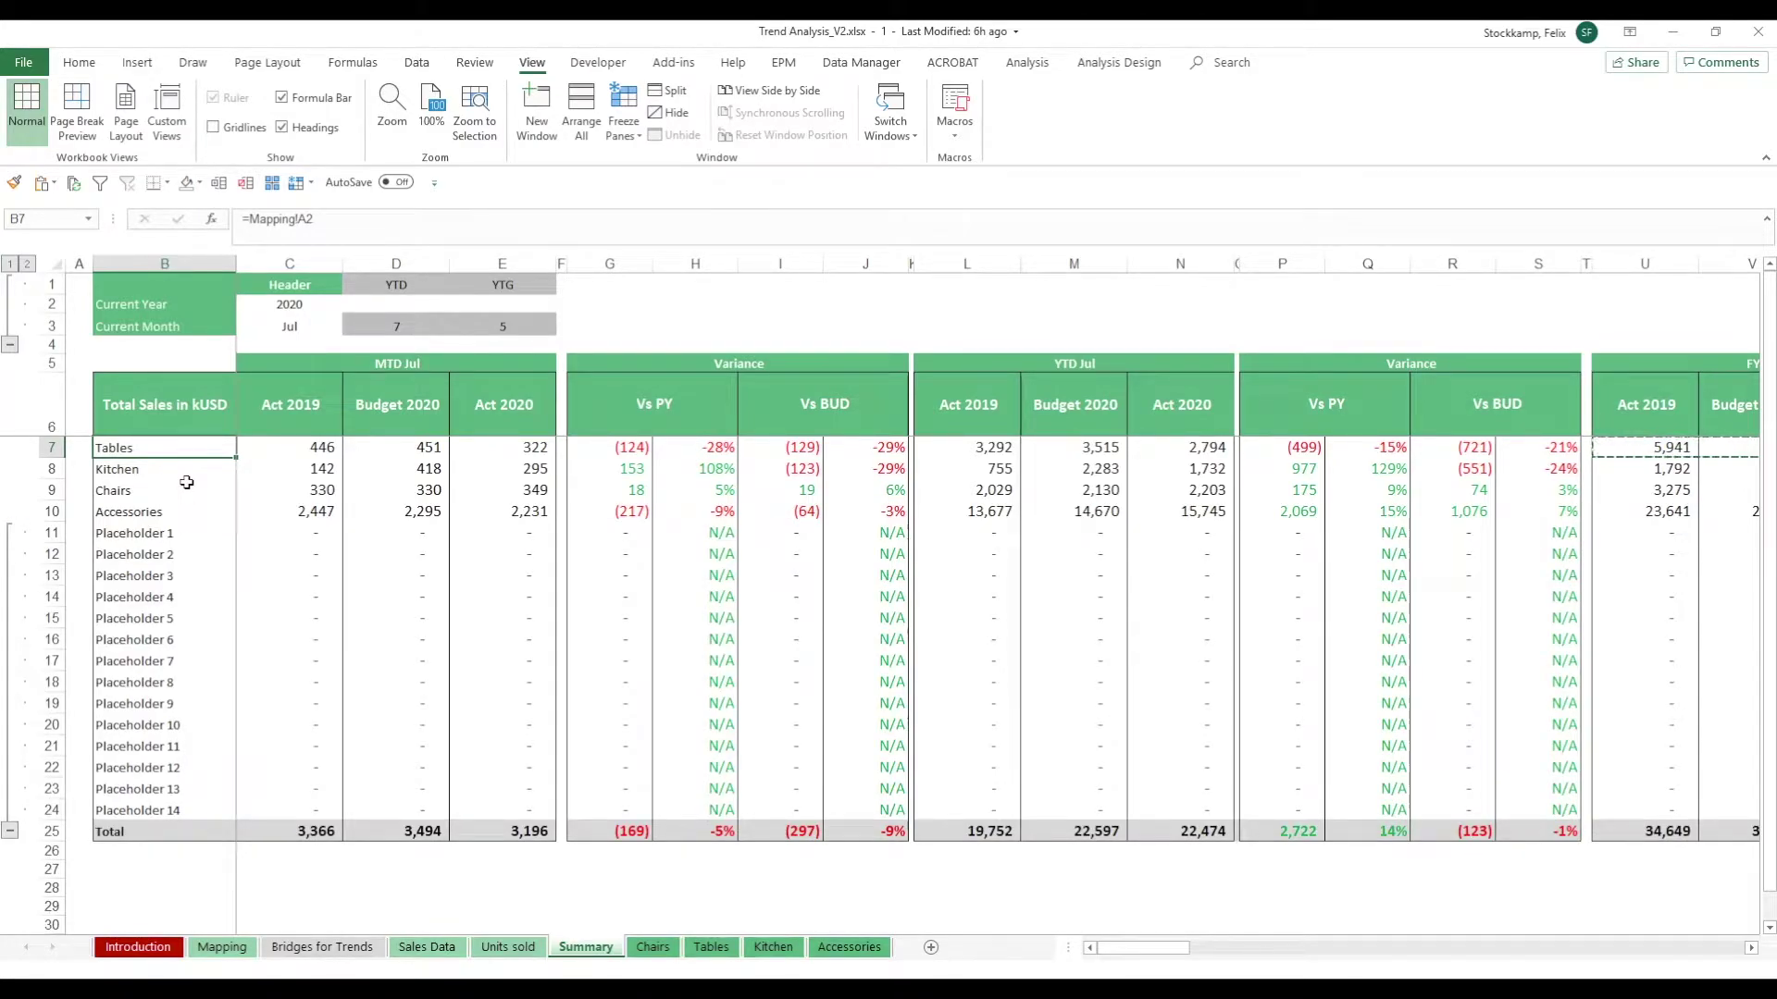
{"action": "left_click", "coordinate": [273, 328]}
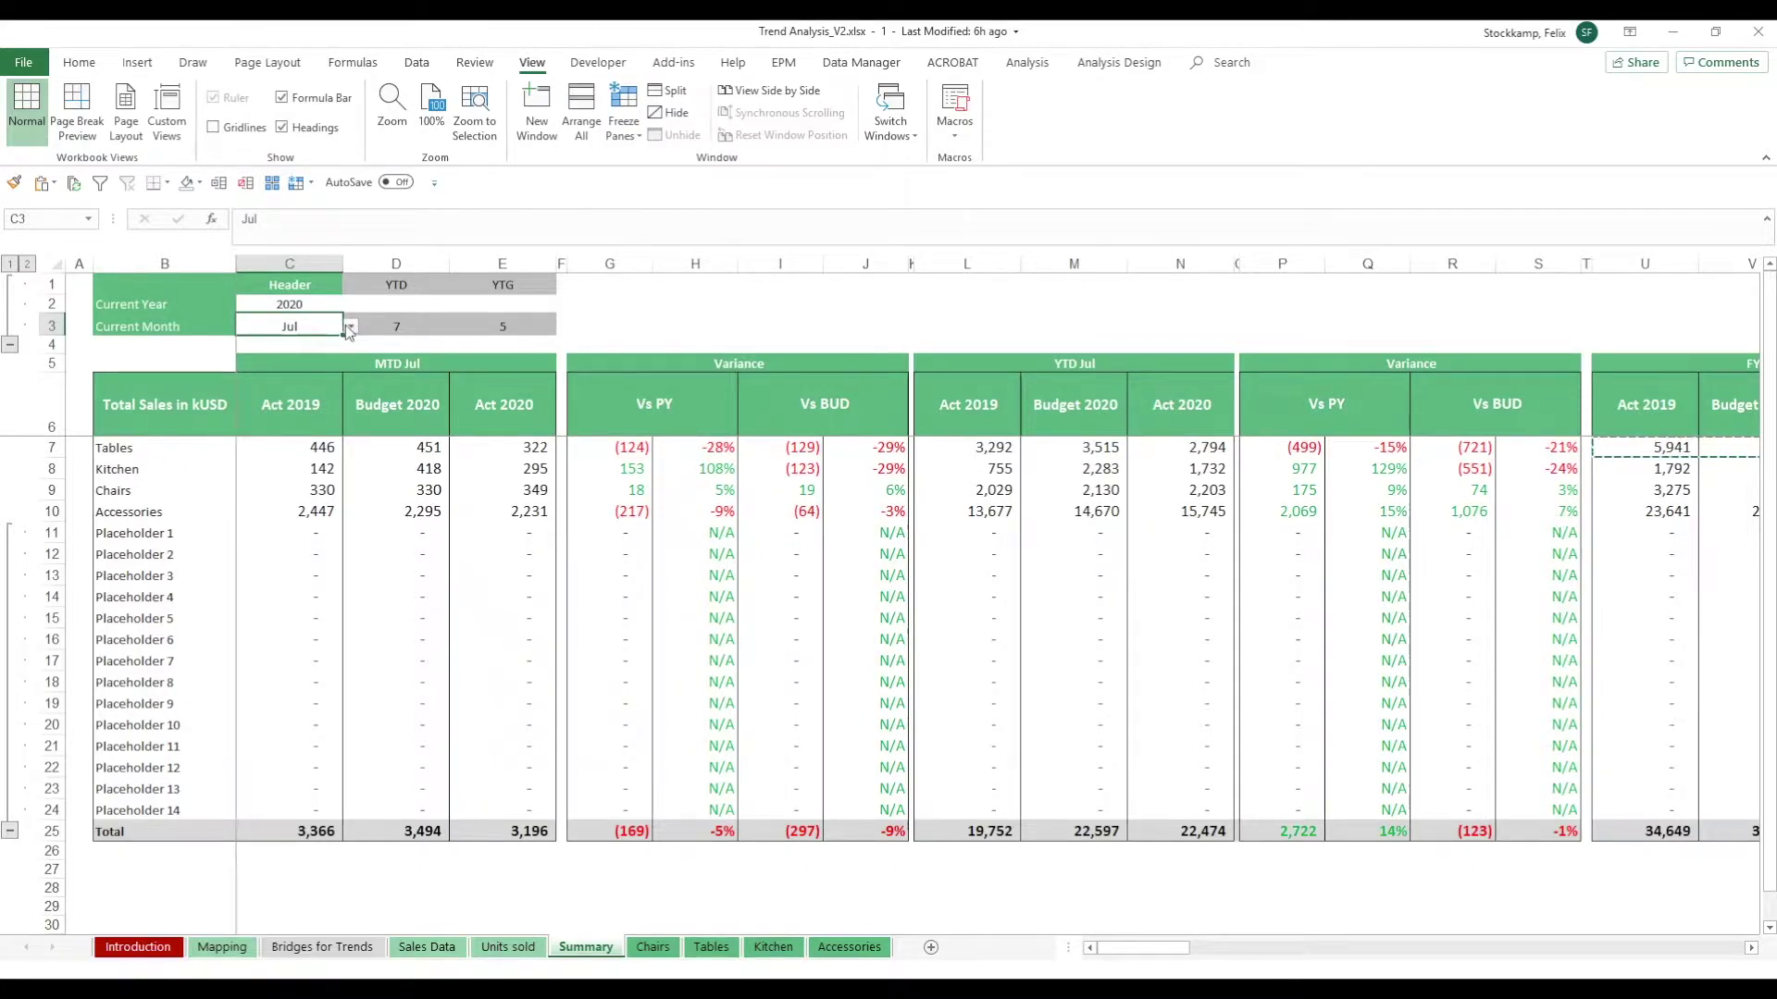
Set Current Month to May and inspect the MTD May header formula and figures
{"action": "key", "text": "Escape"}
{"action": "left_click", "coordinate": [350, 328]}
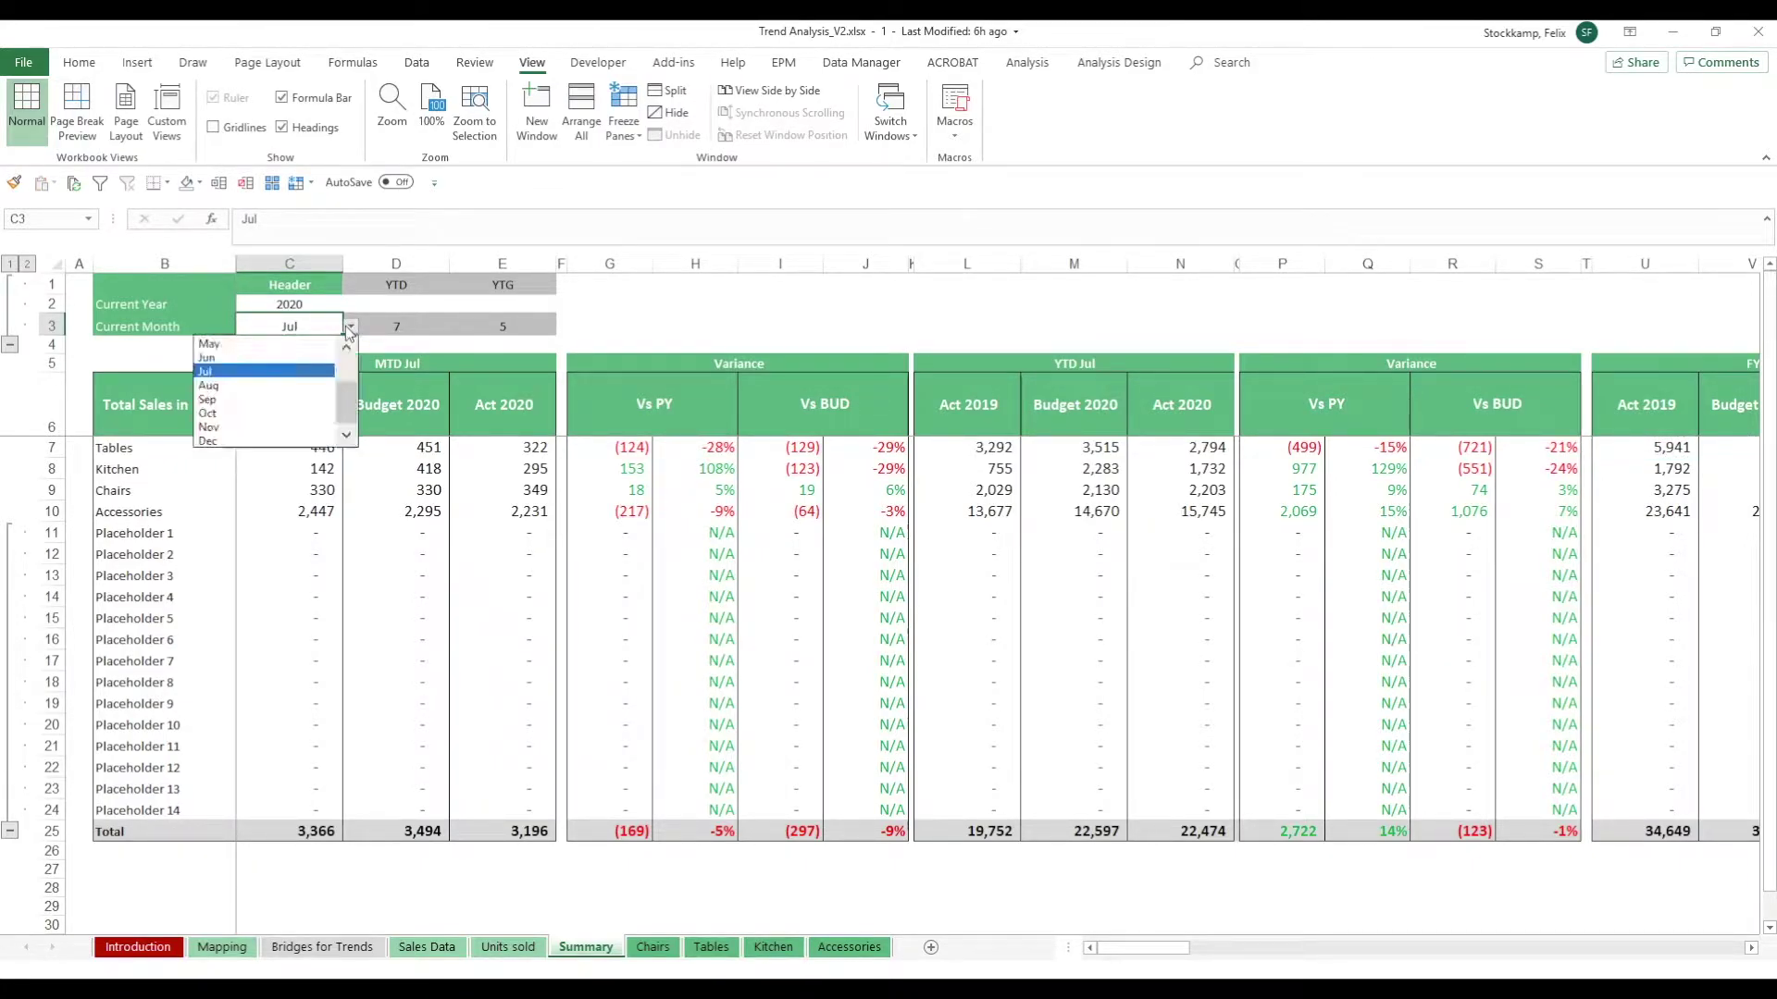
{"action": "left_click", "coordinate": [299, 344]}
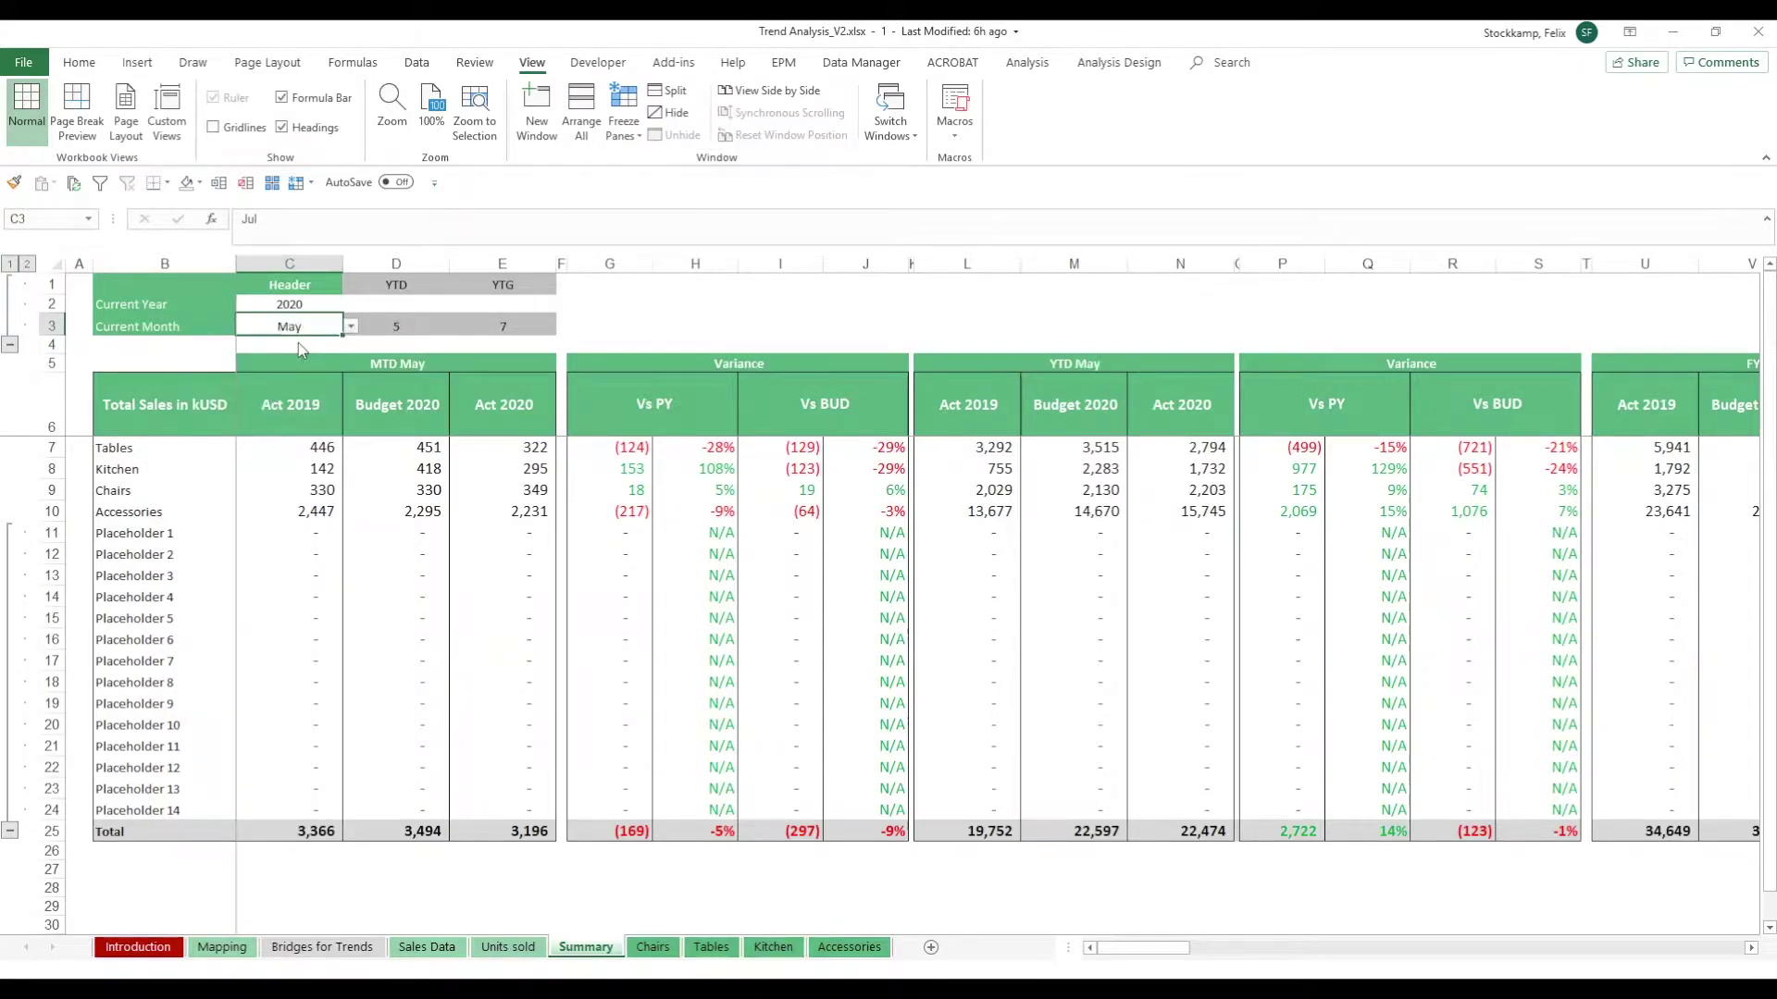
{"action": "left_click", "coordinate": [424, 364]}
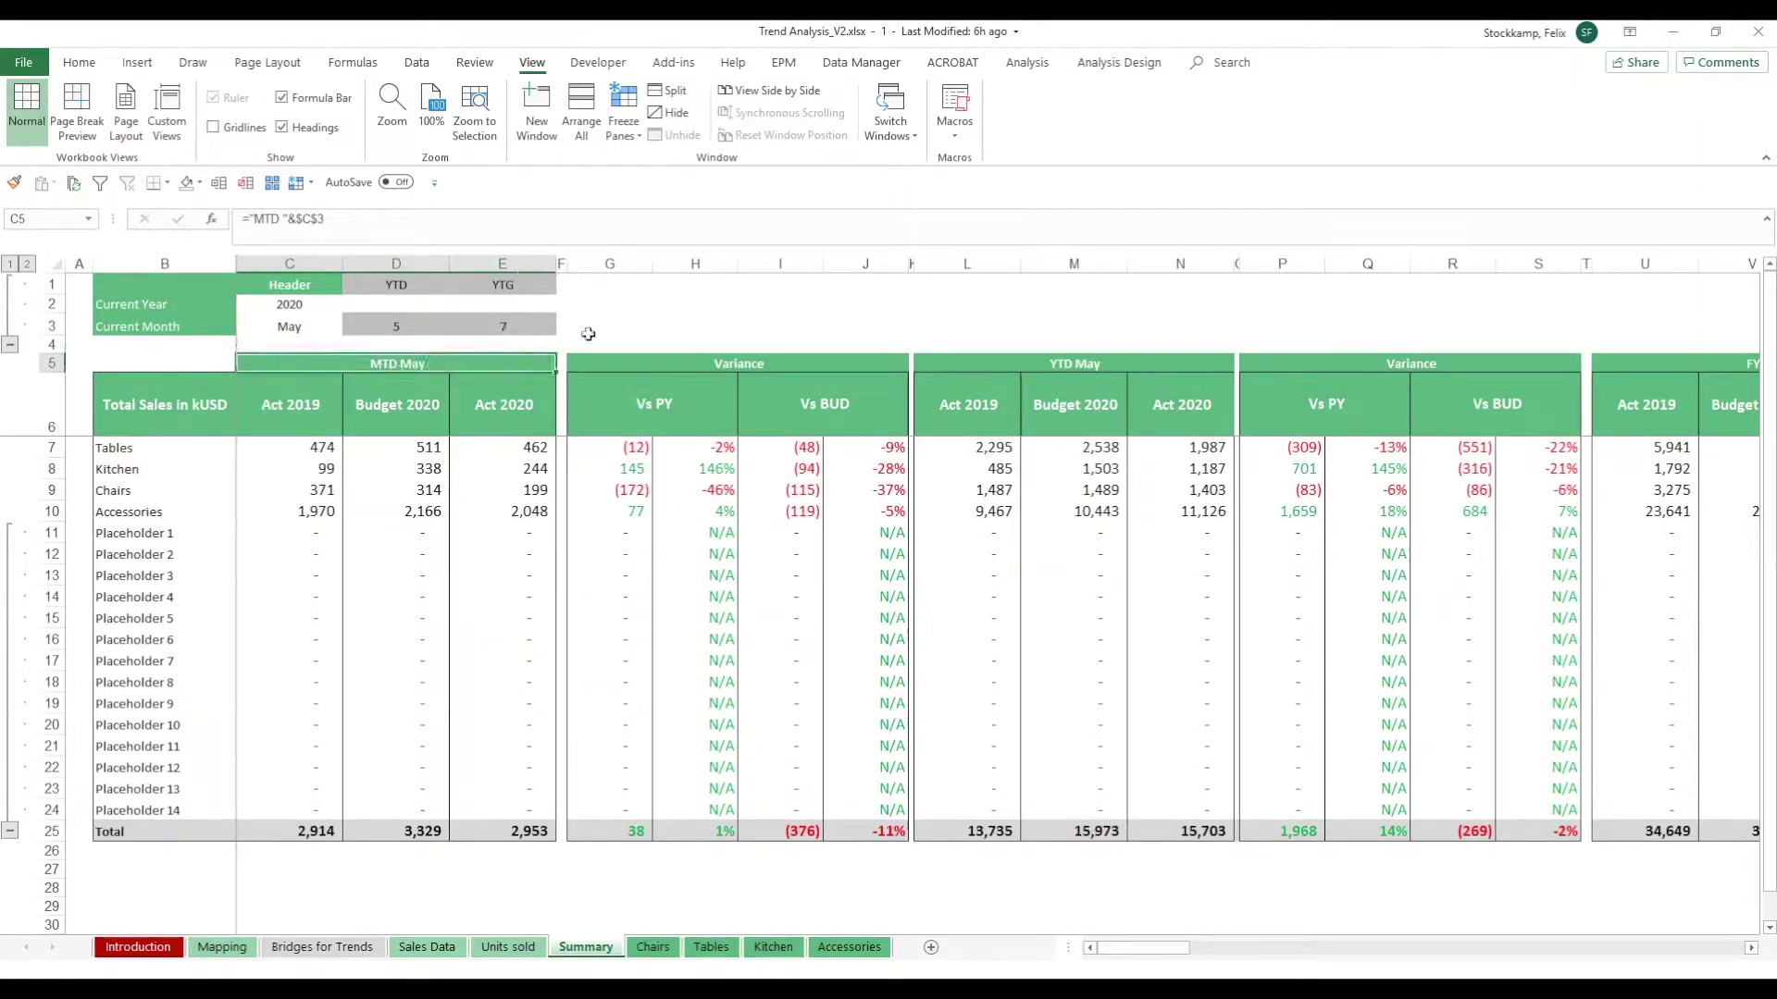
{"action": "left_click_drag", "start_coordinate": [317, 444], "coordinate": [558, 597]}
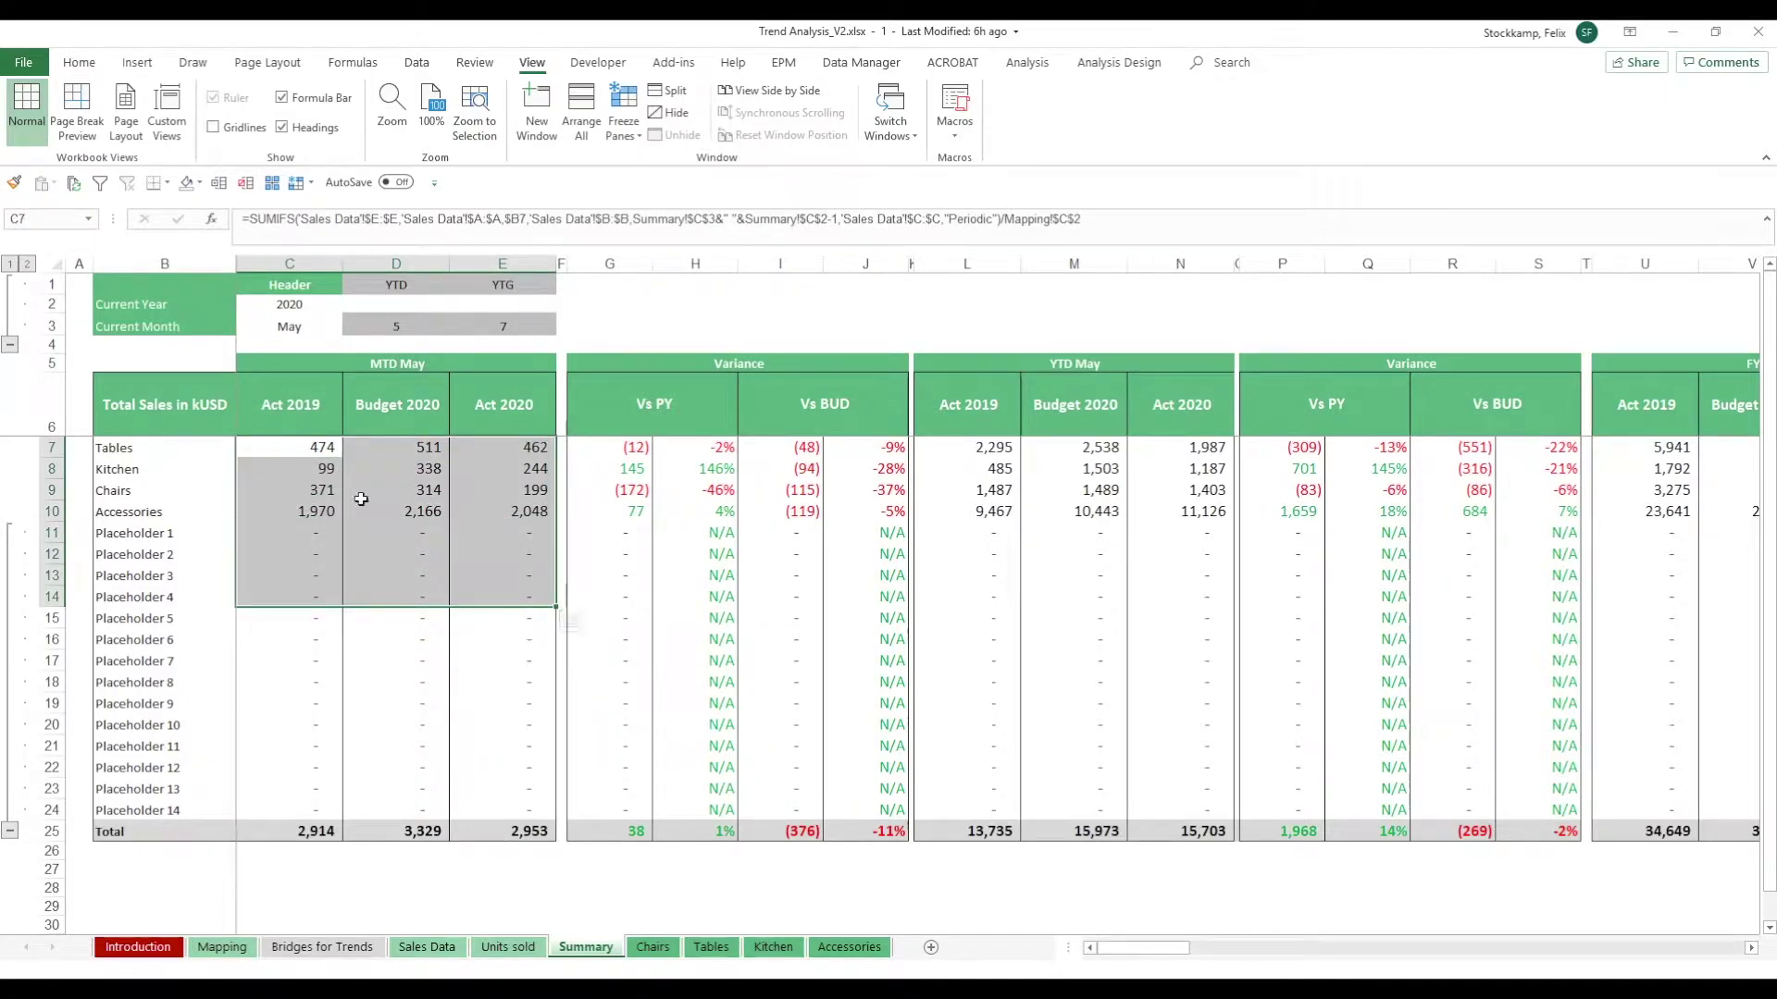
Change Current Month in C3 to Jul and review the recalculated MTD Jul figures
{"action": "left_click", "coordinate": [339, 327]}
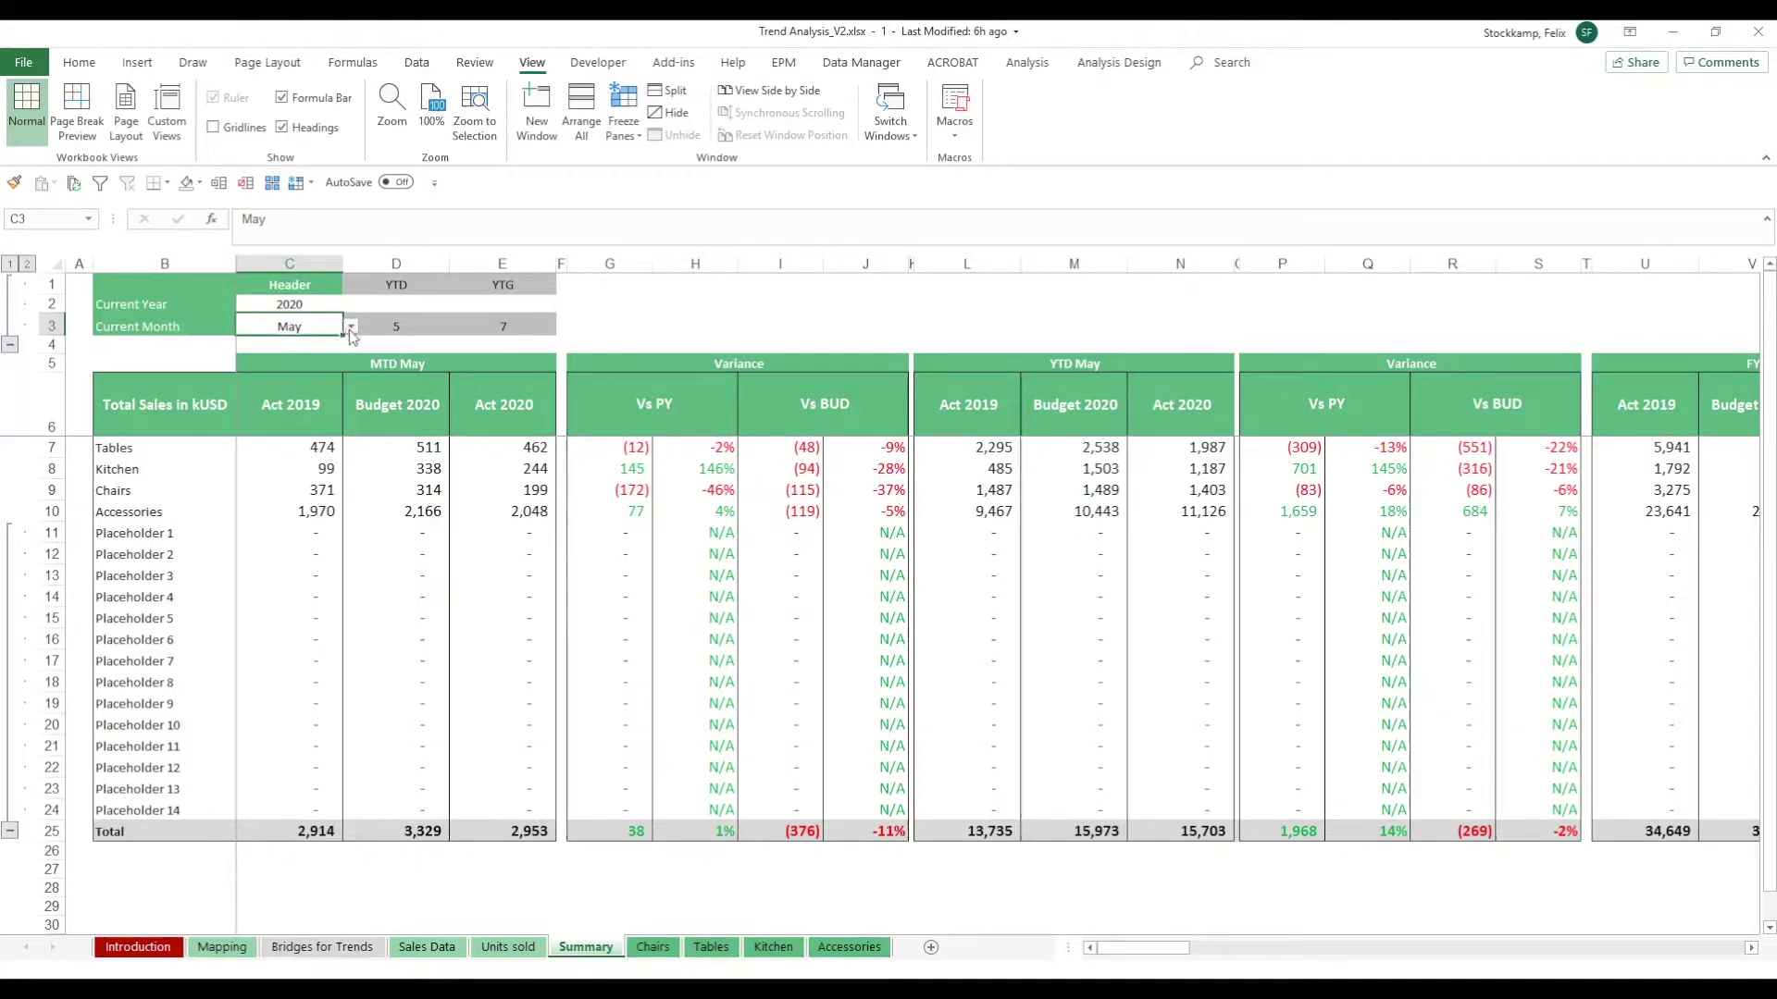
{"action": "left_click", "coordinate": [350, 325]}
{"action": "left_click", "coordinate": [245, 371]}
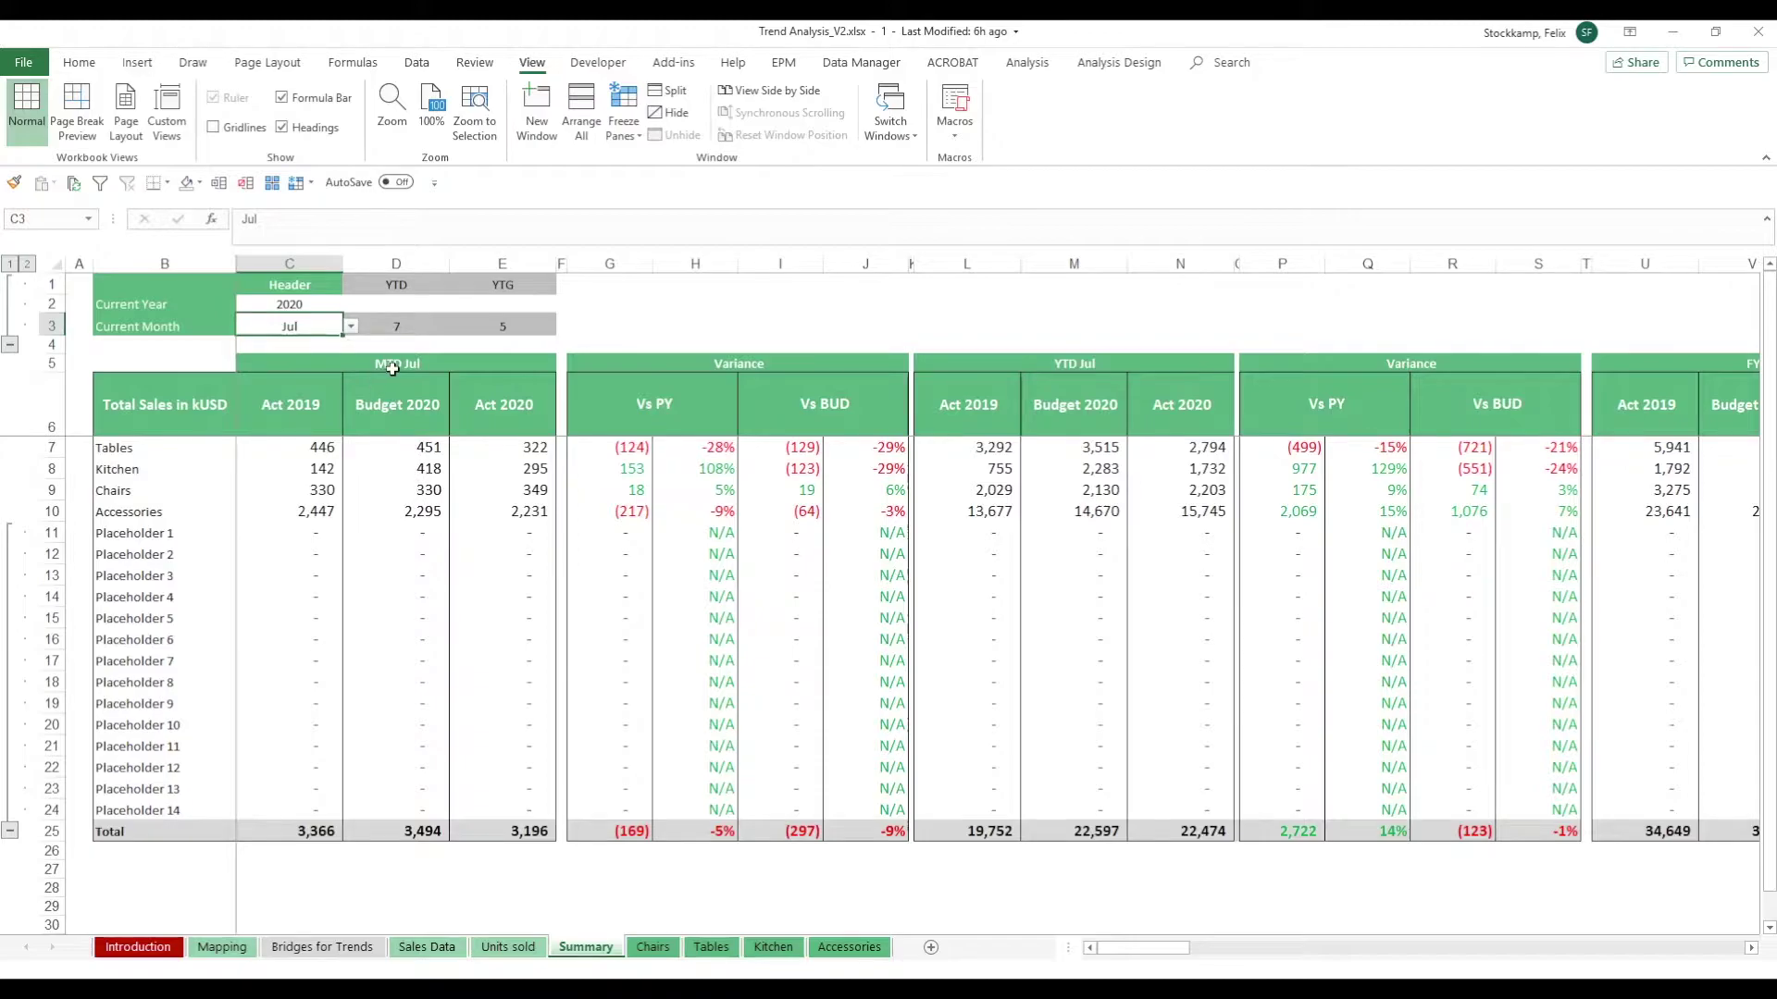
{"action": "left_click_drag", "start_coordinate": [389, 370], "coordinate": [406, 501]}
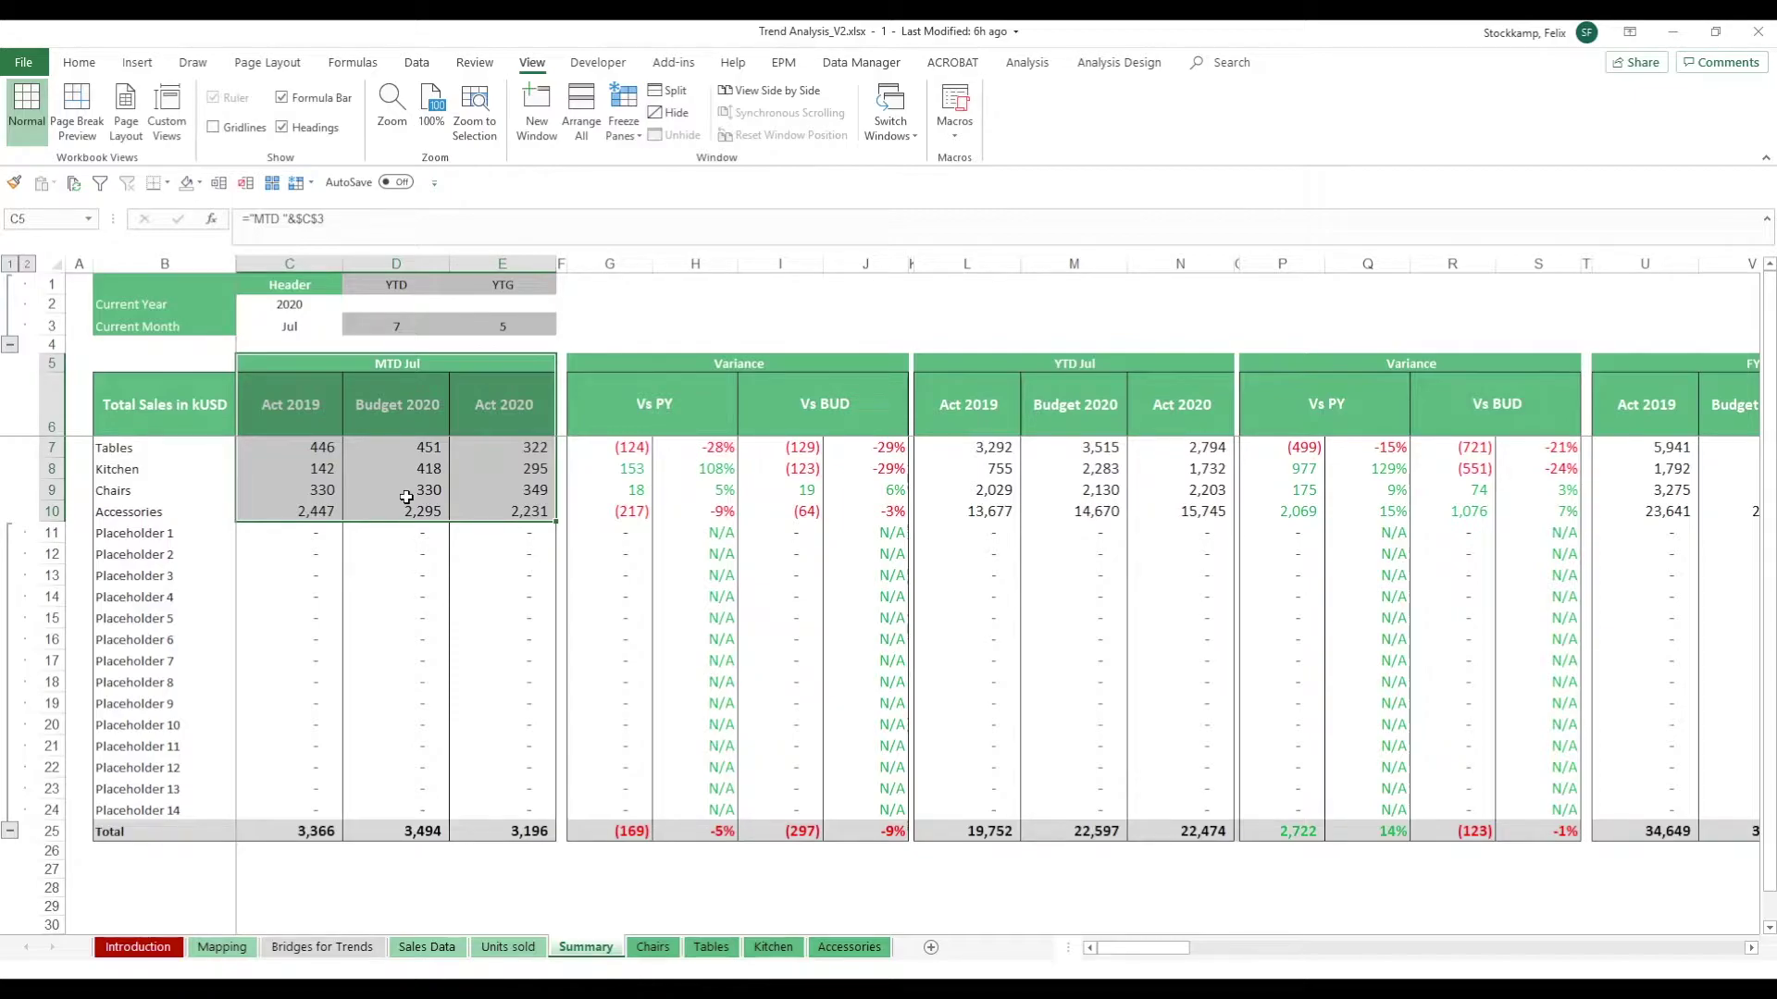
{"action": "left_click_drag", "start_coordinate": [608, 264], "coordinate": [831, 257]}
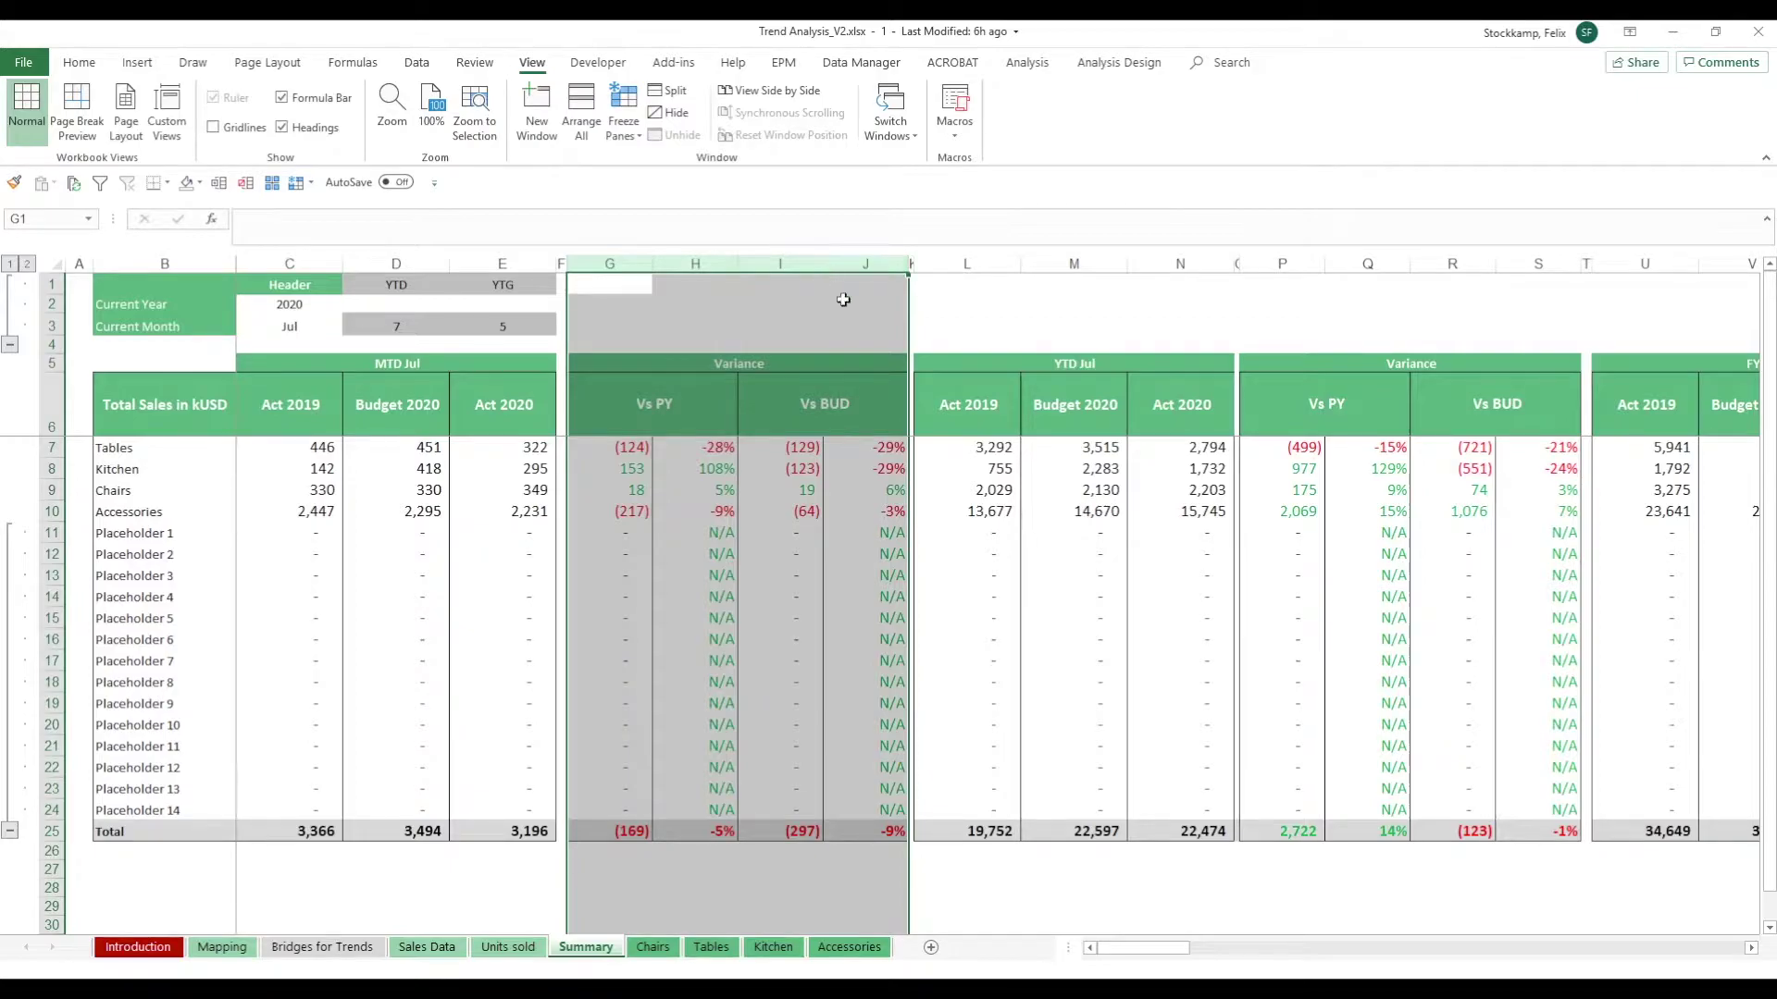
{"action": "mouse_move", "coordinate": [966, 264]}
{"action": "left_mouse_down"}
{"action": "mouse_move", "coordinate": [1140, 295]}
{"action": "mouse_move", "coordinate": [1139, 340]}
{"action": "left_mouse_up"}
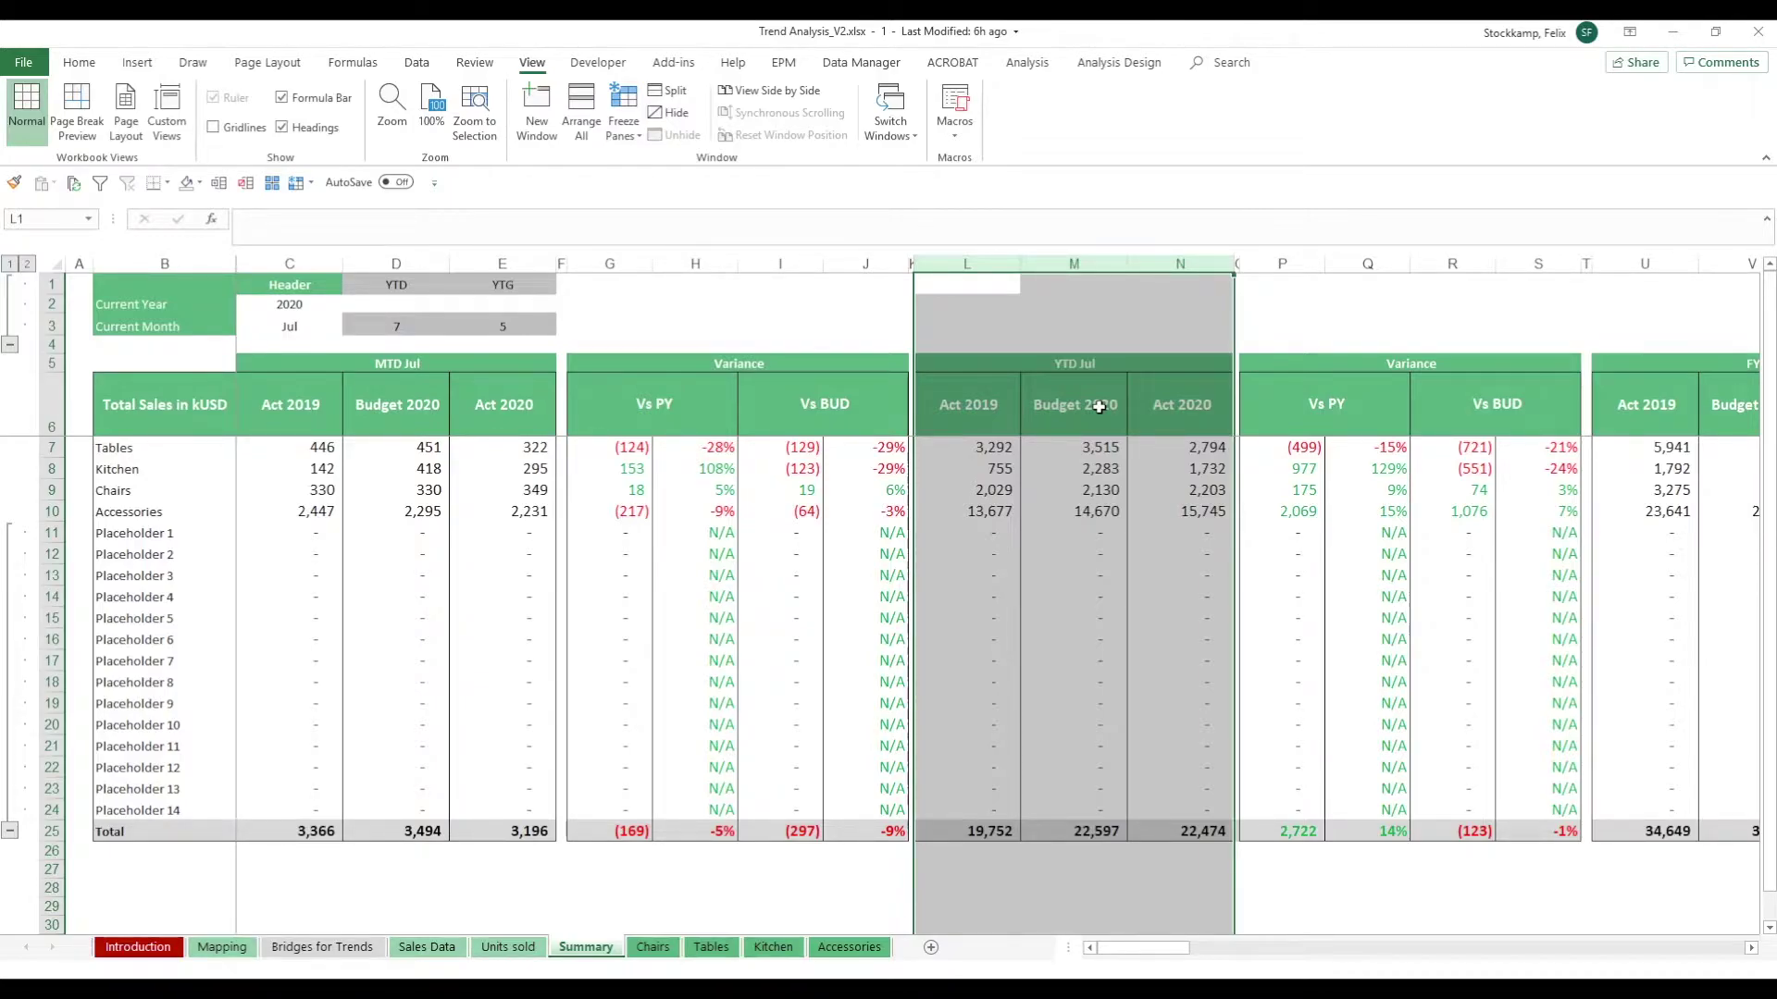
{"action": "left_click_drag", "start_coordinate": [1288, 265], "coordinate": [1566, 246]}
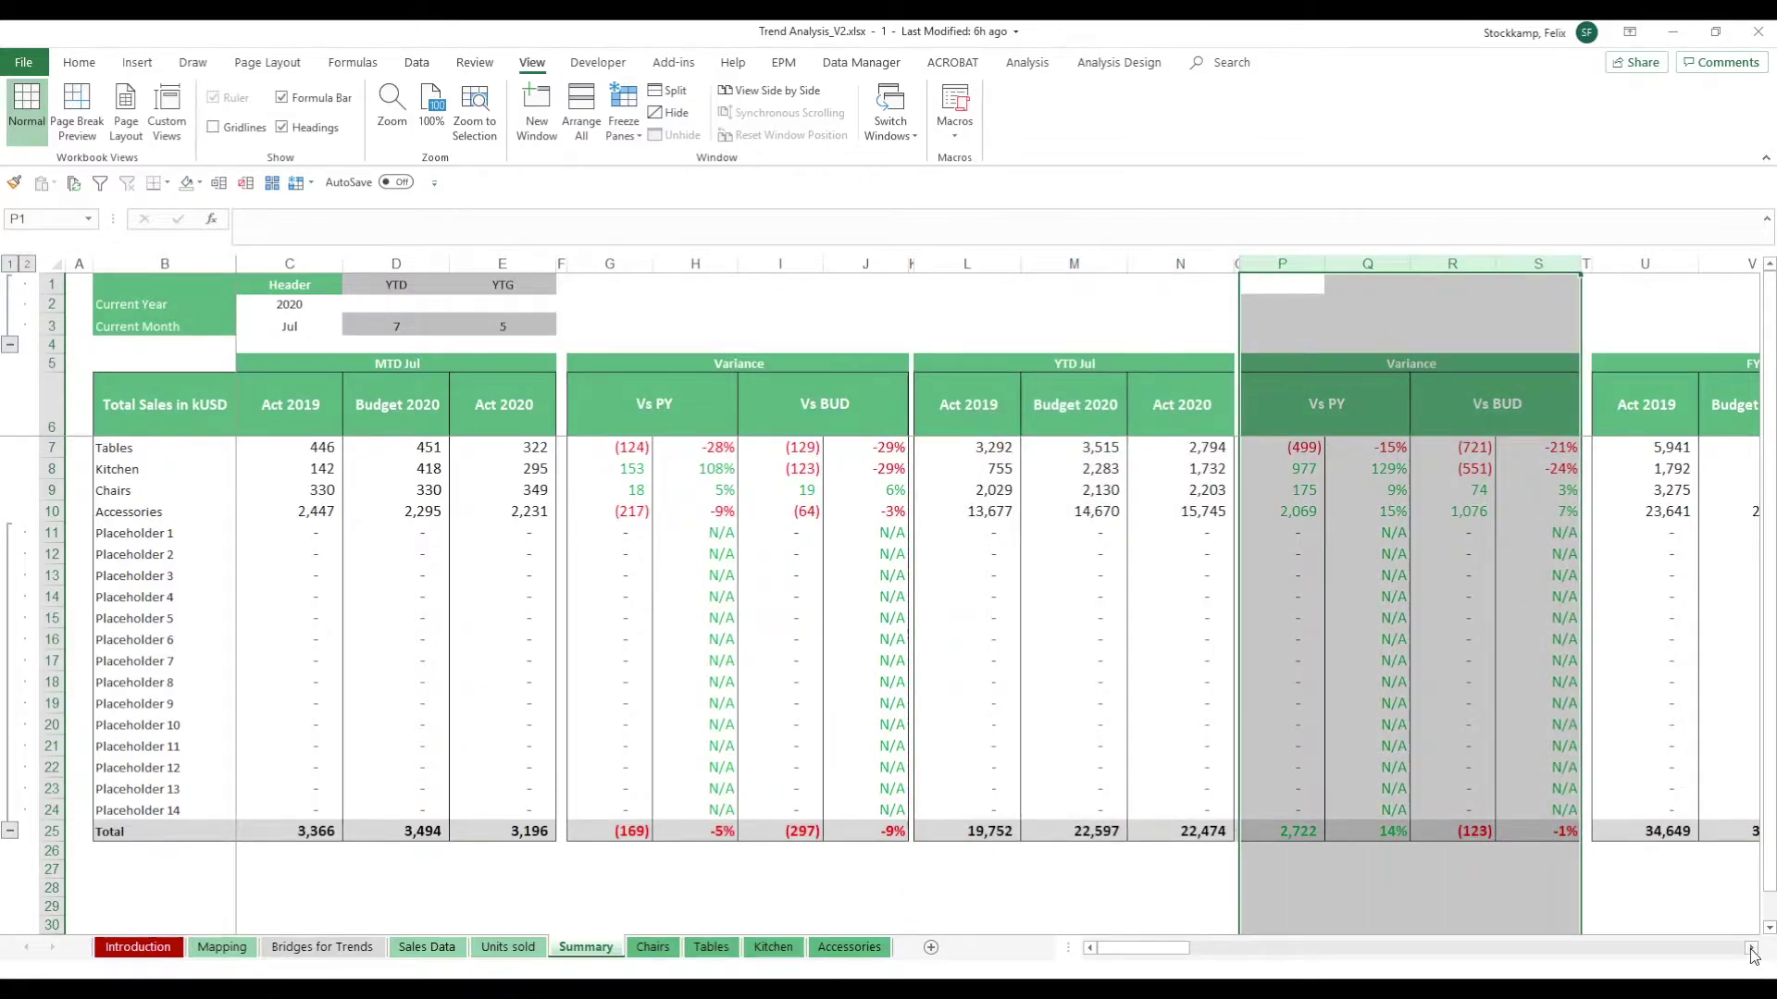
{"action": "left_click", "coordinate": [1752, 950]}
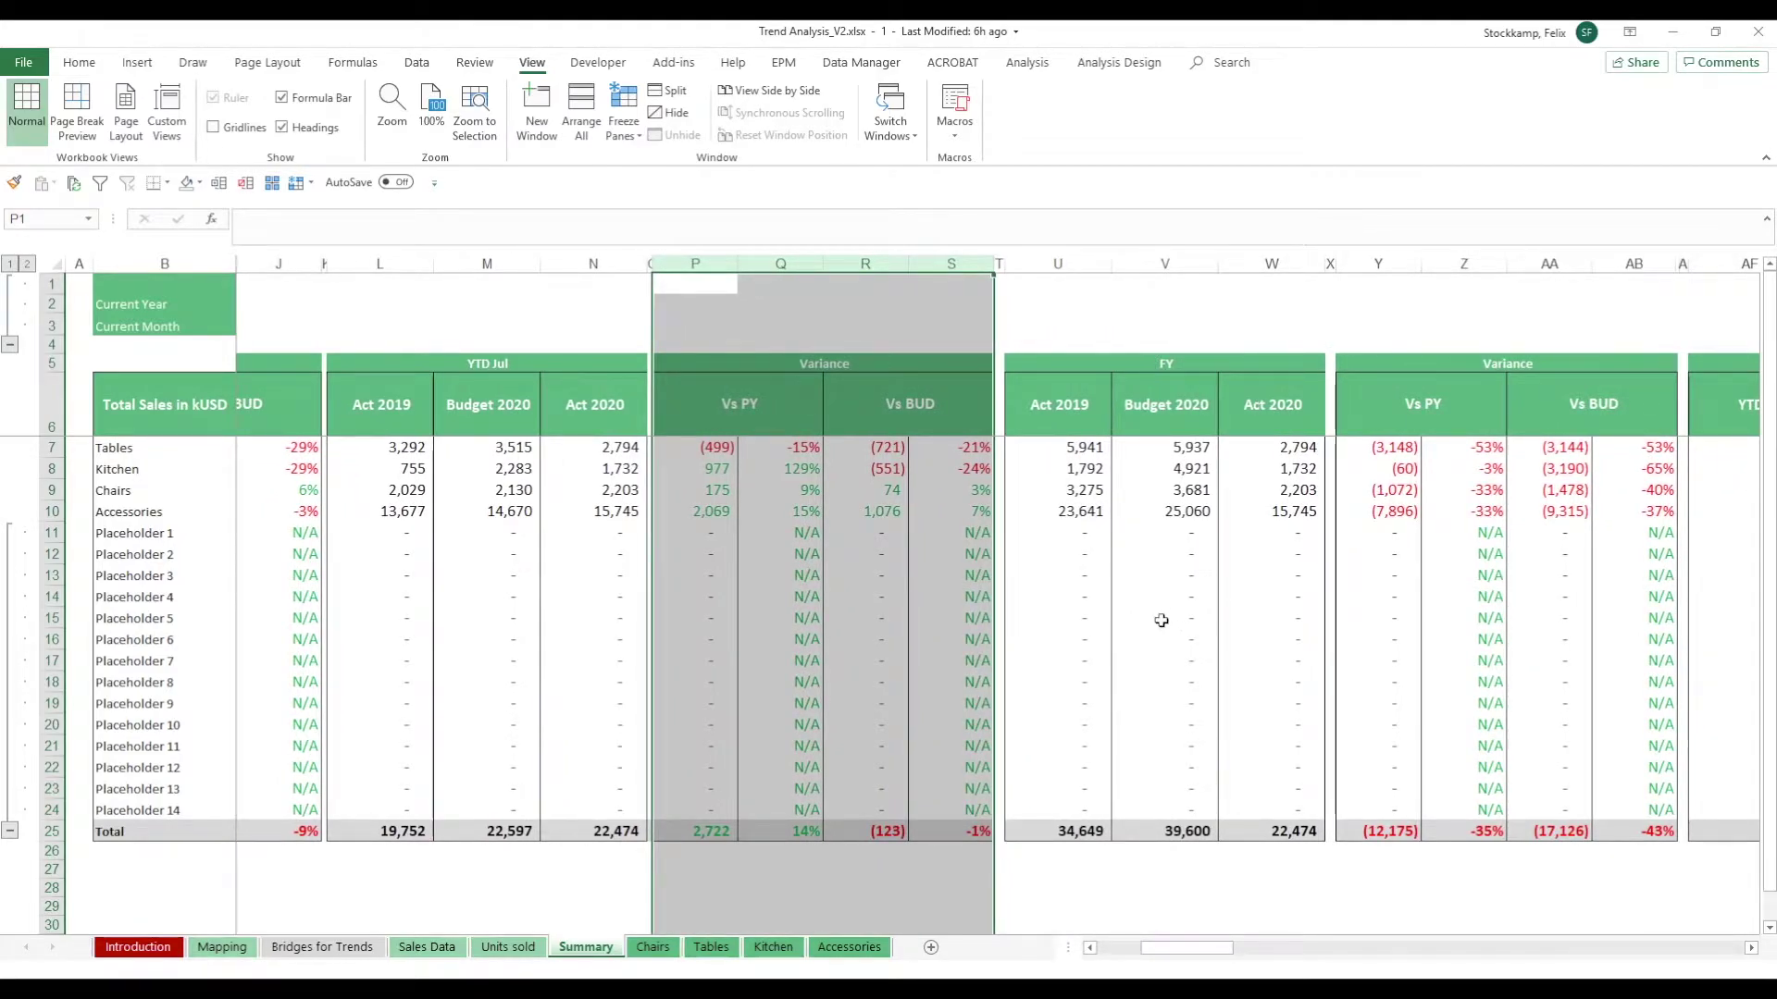
Highlight the FY Act 2019, Budget 2020, FY Act 2020 and YTD Act 2020 columns
{"action": "left_click", "coordinate": [1097, 261], "text": "ctrl"}
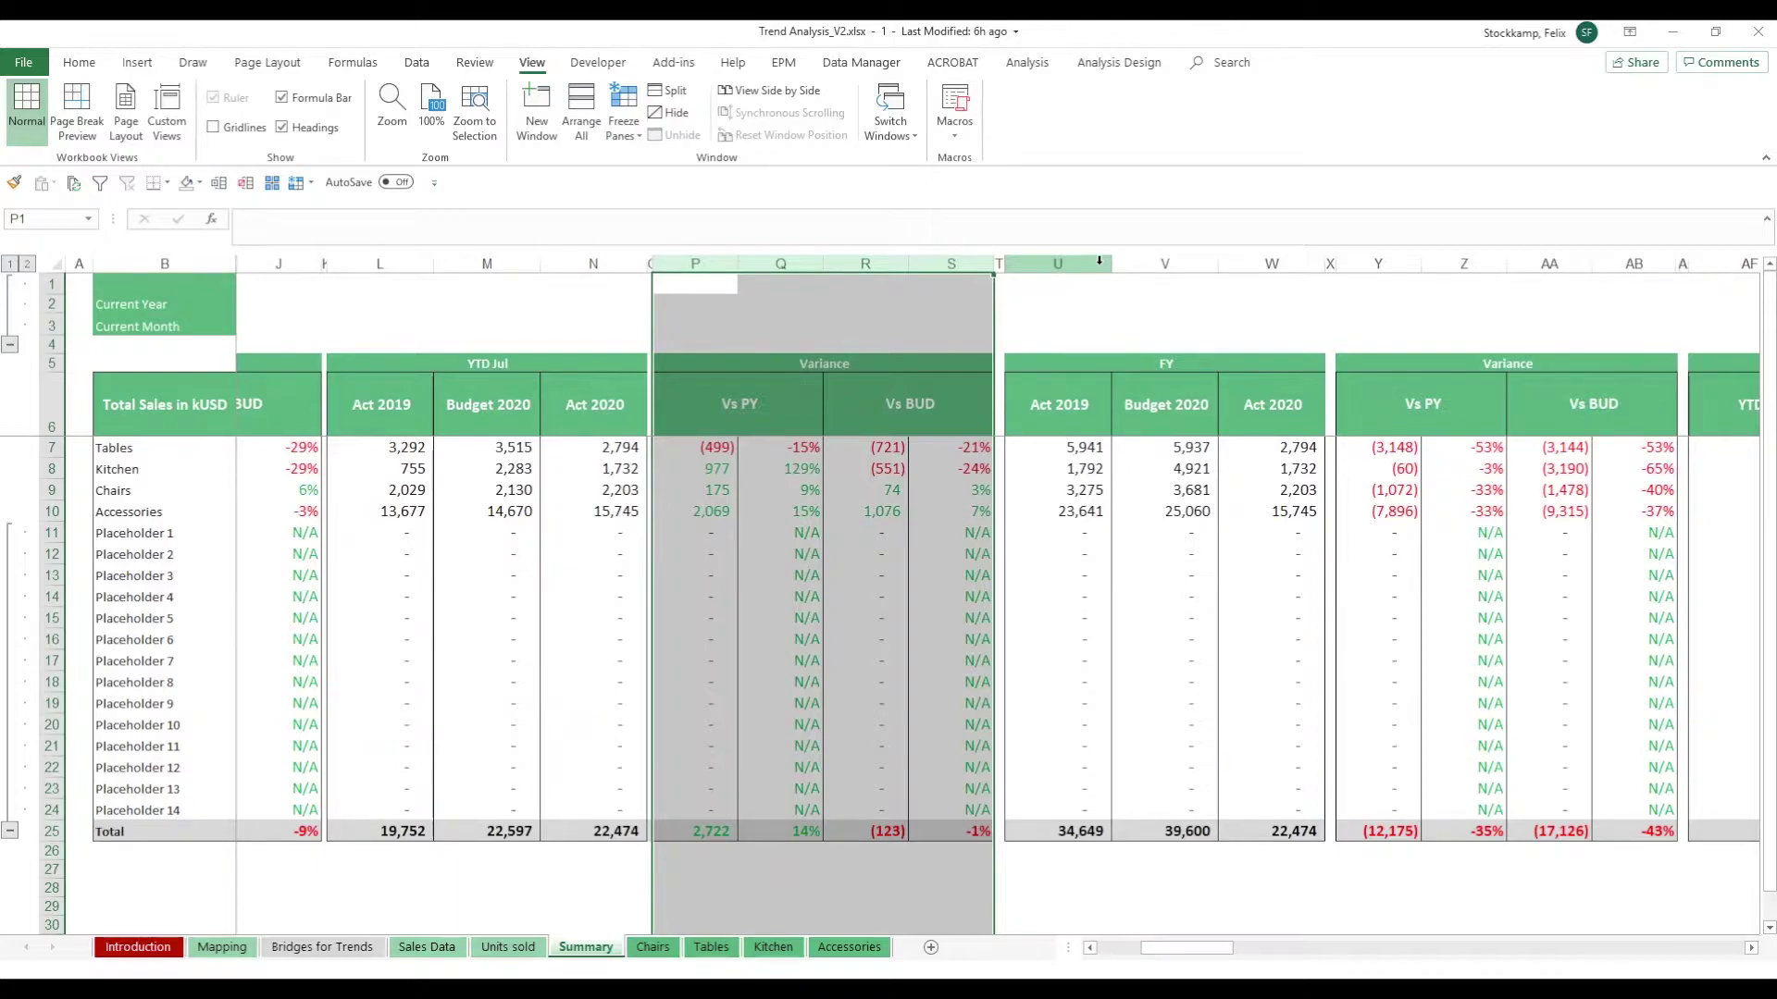
{"action": "left_click_drag", "start_coordinate": [1098, 261], "coordinate": [1127, 255]}
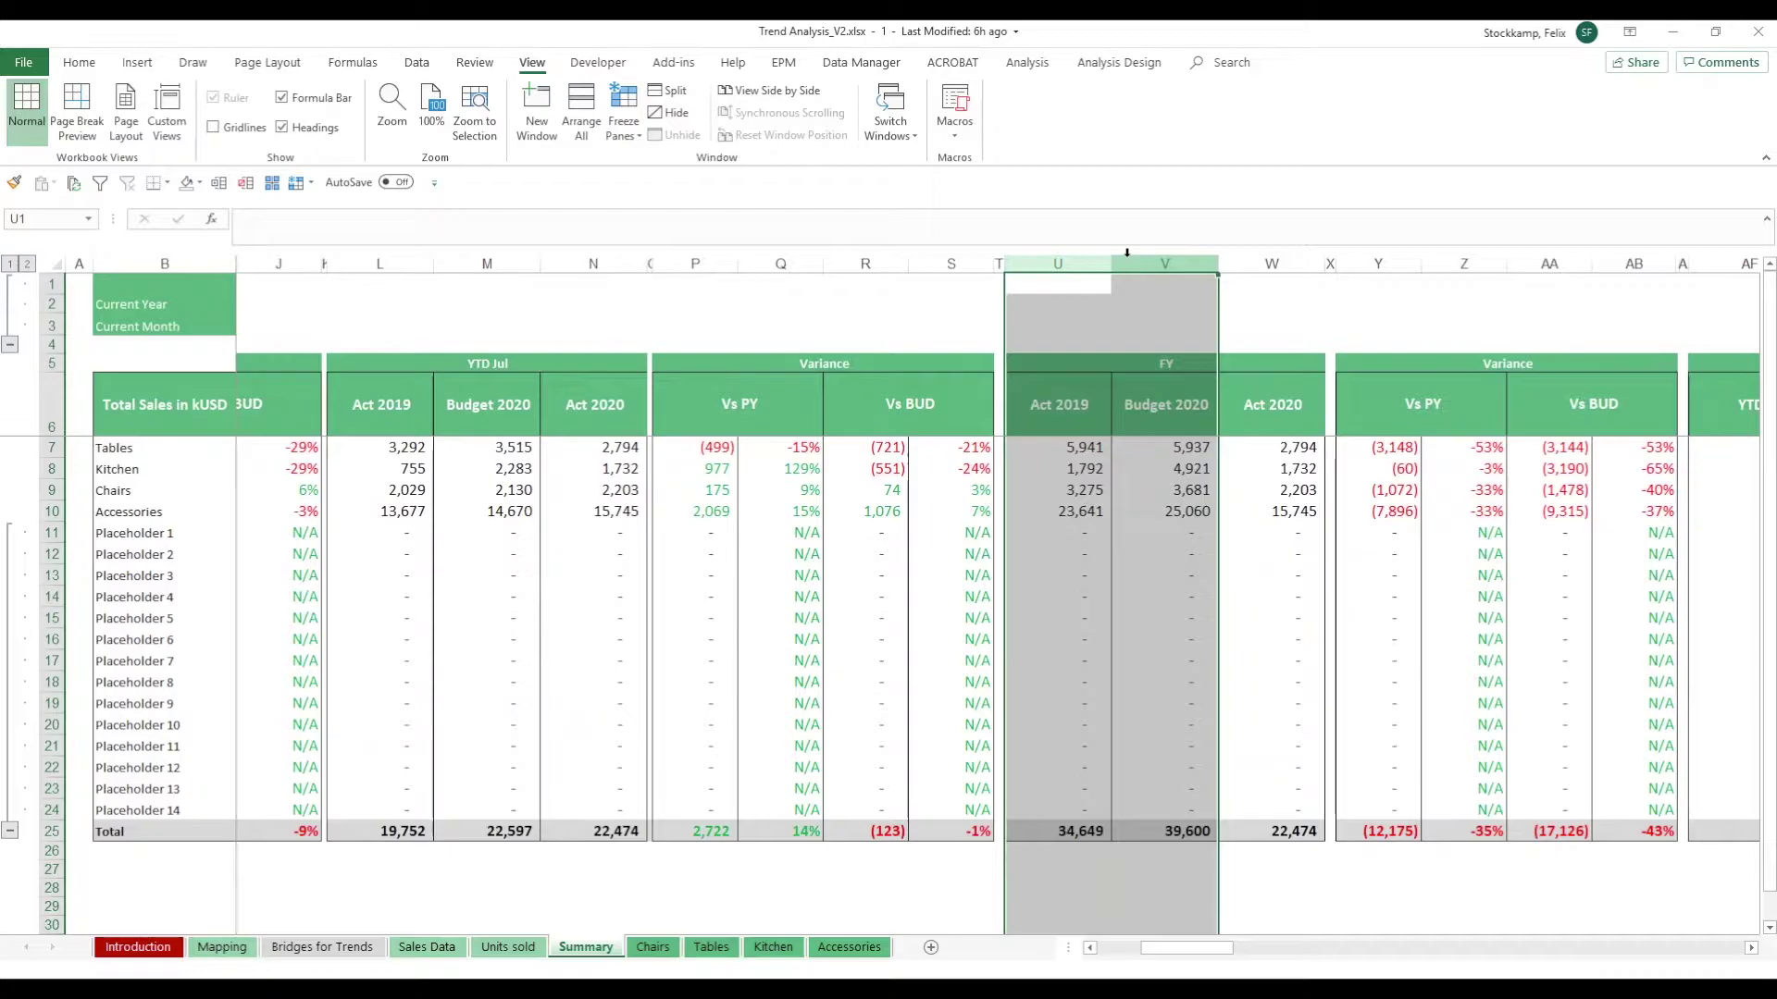
{"action": "left_click_drag", "start_coordinate": [1125, 255], "coordinate": [1284, 265]}
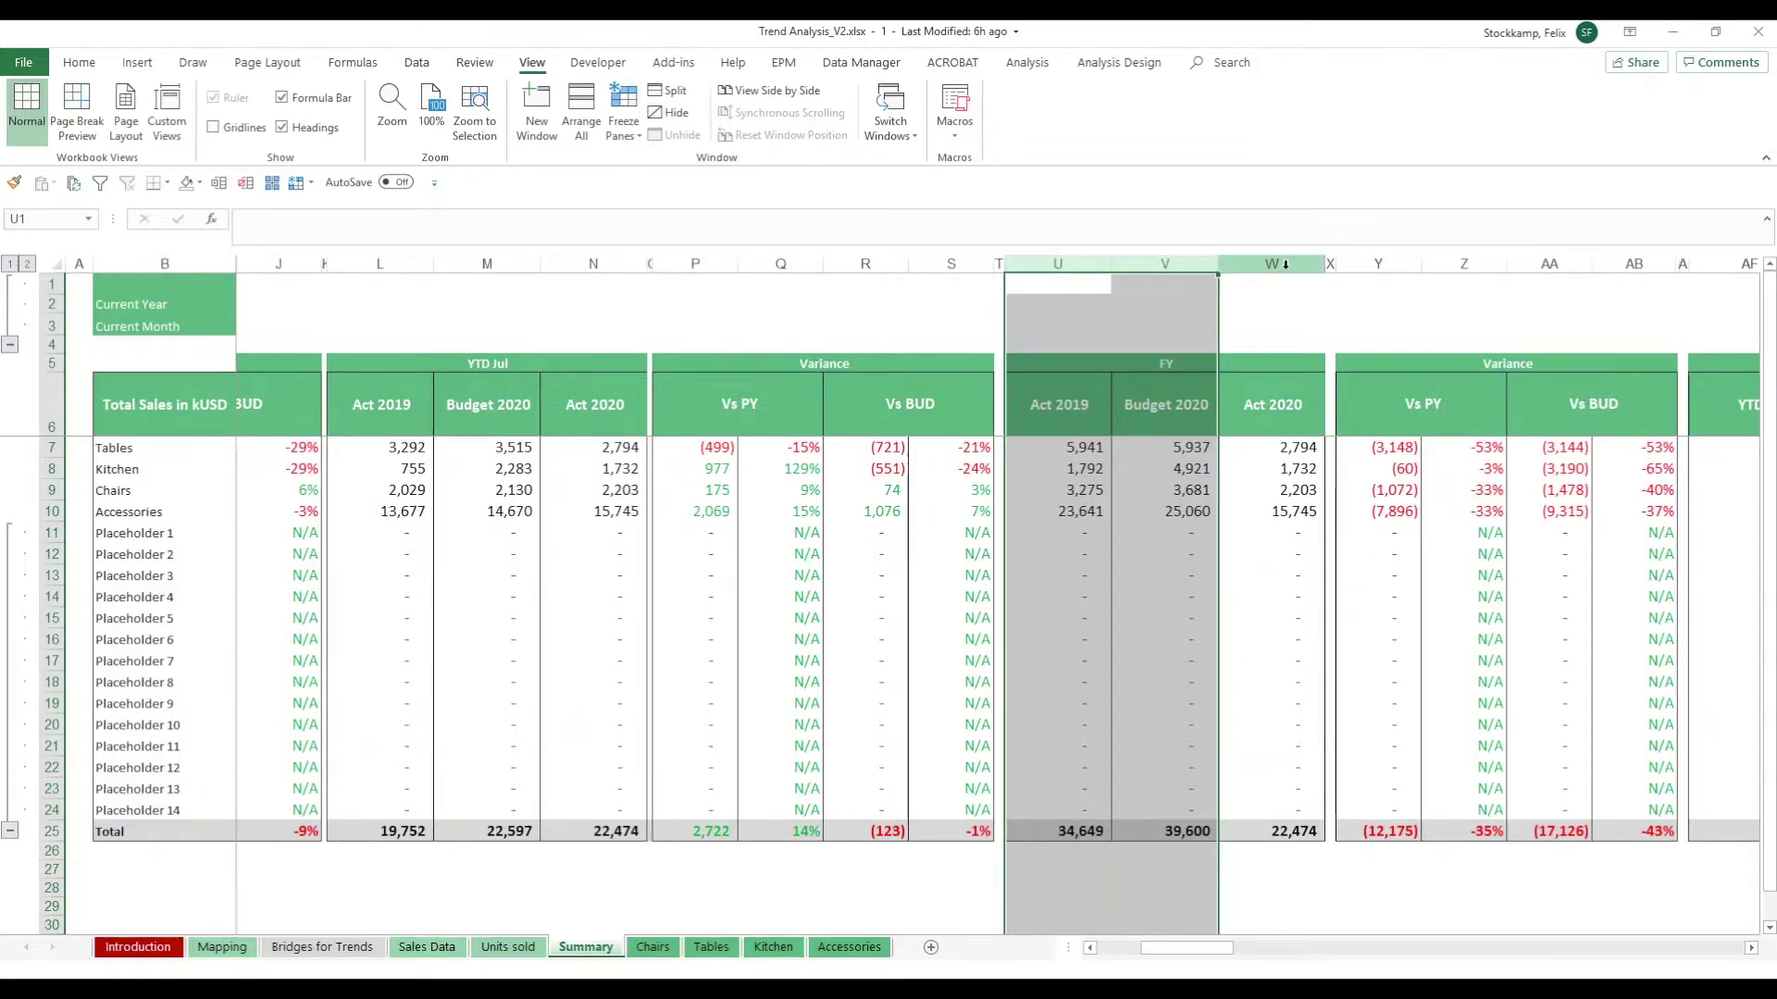
{"action": "left_click", "coordinate": [1283, 264]}
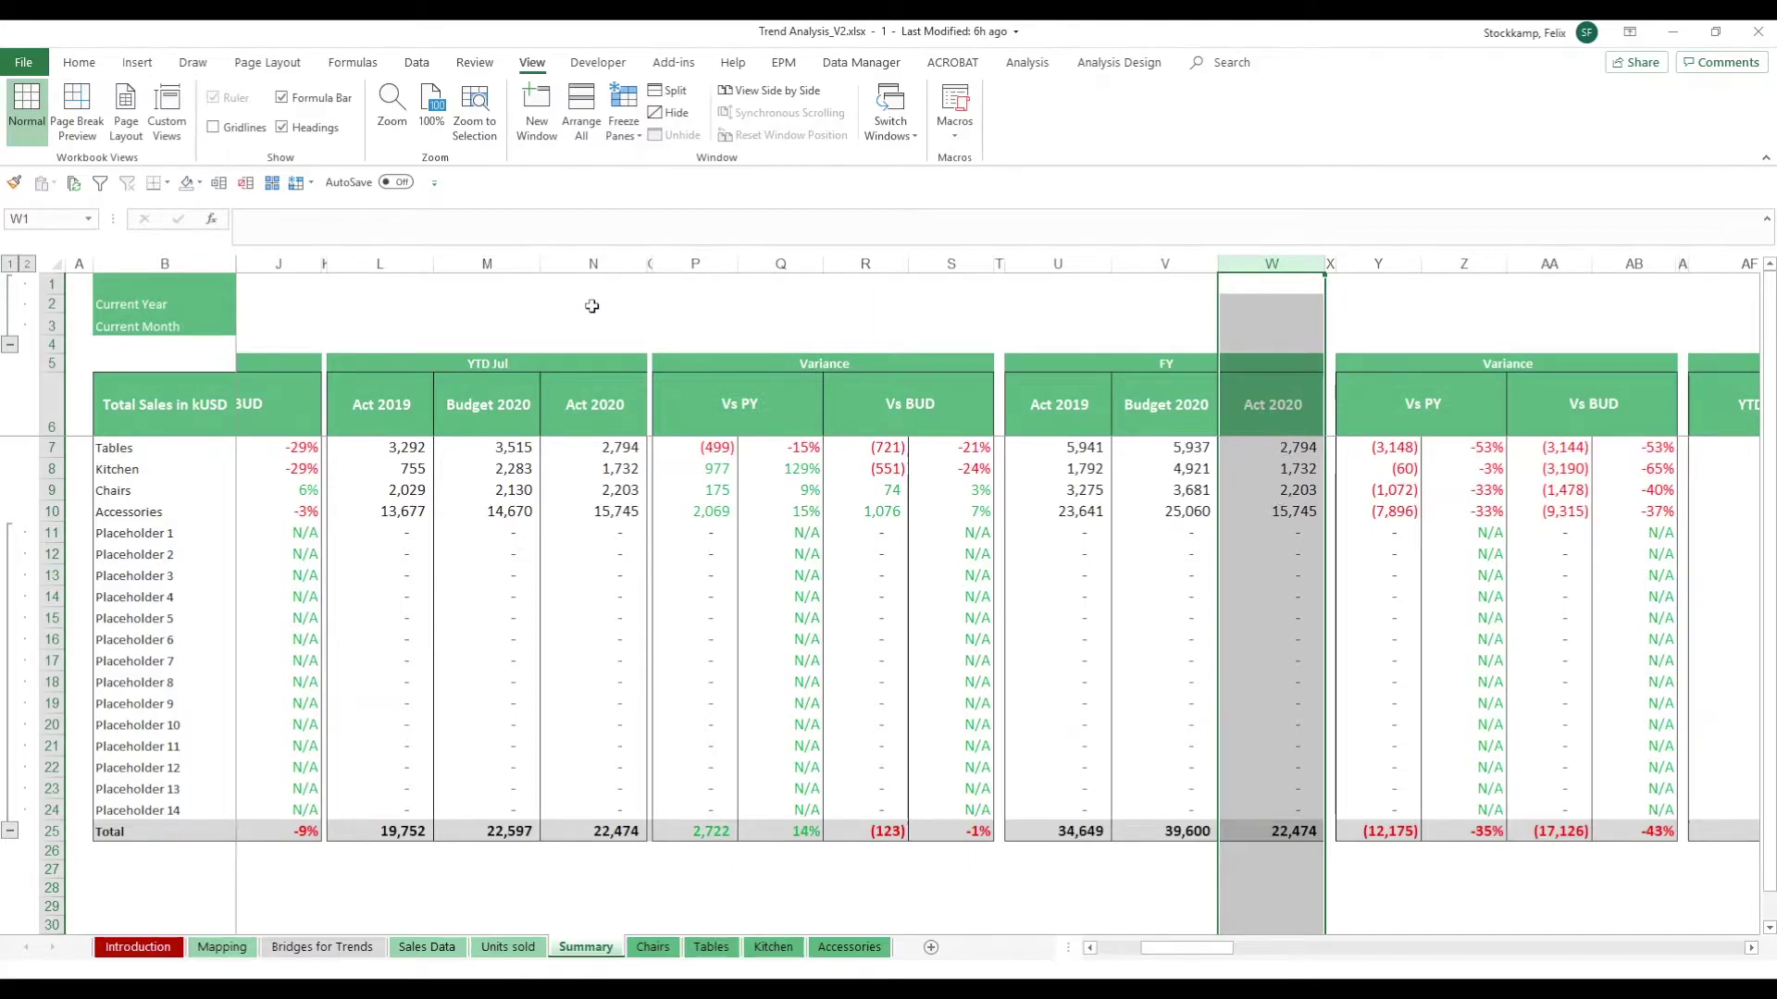
{"action": "left_click", "coordinate": [593, 264]}
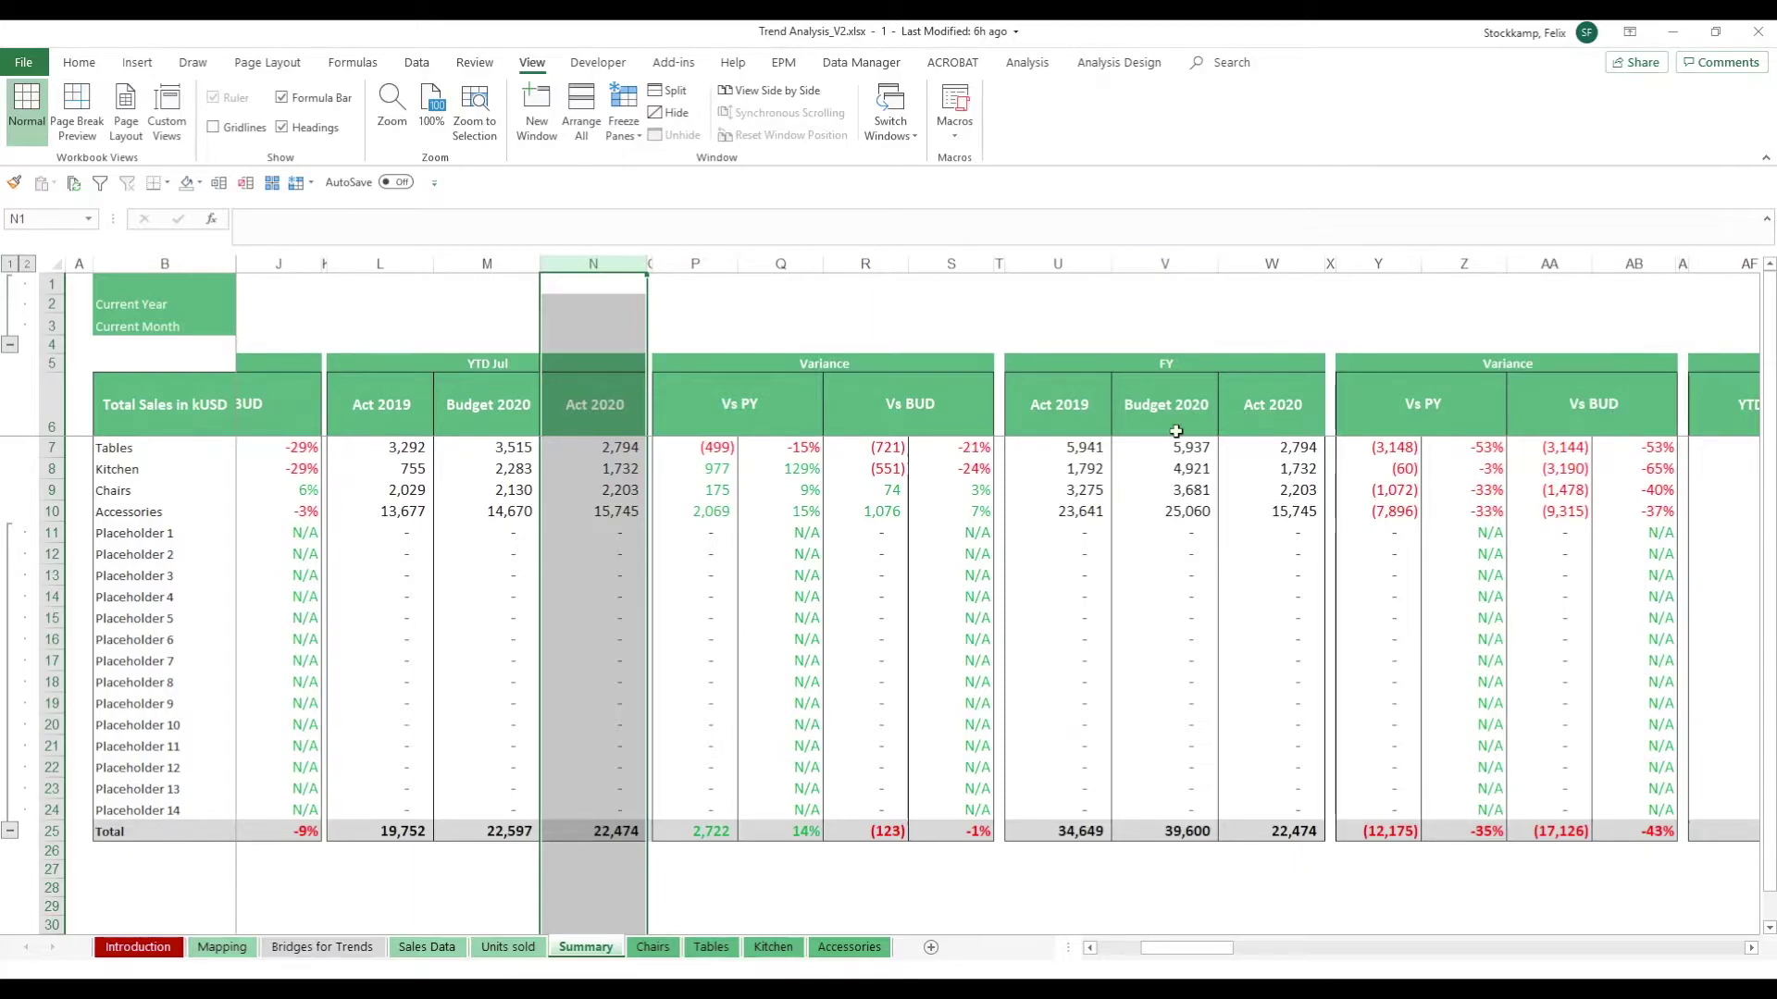
Inspect the Tables YTD and YTG monthly average formulas without changing them, then scroll to FY Trend Outlook
{"action": "left_click", "coordinate": [1754, 952]}
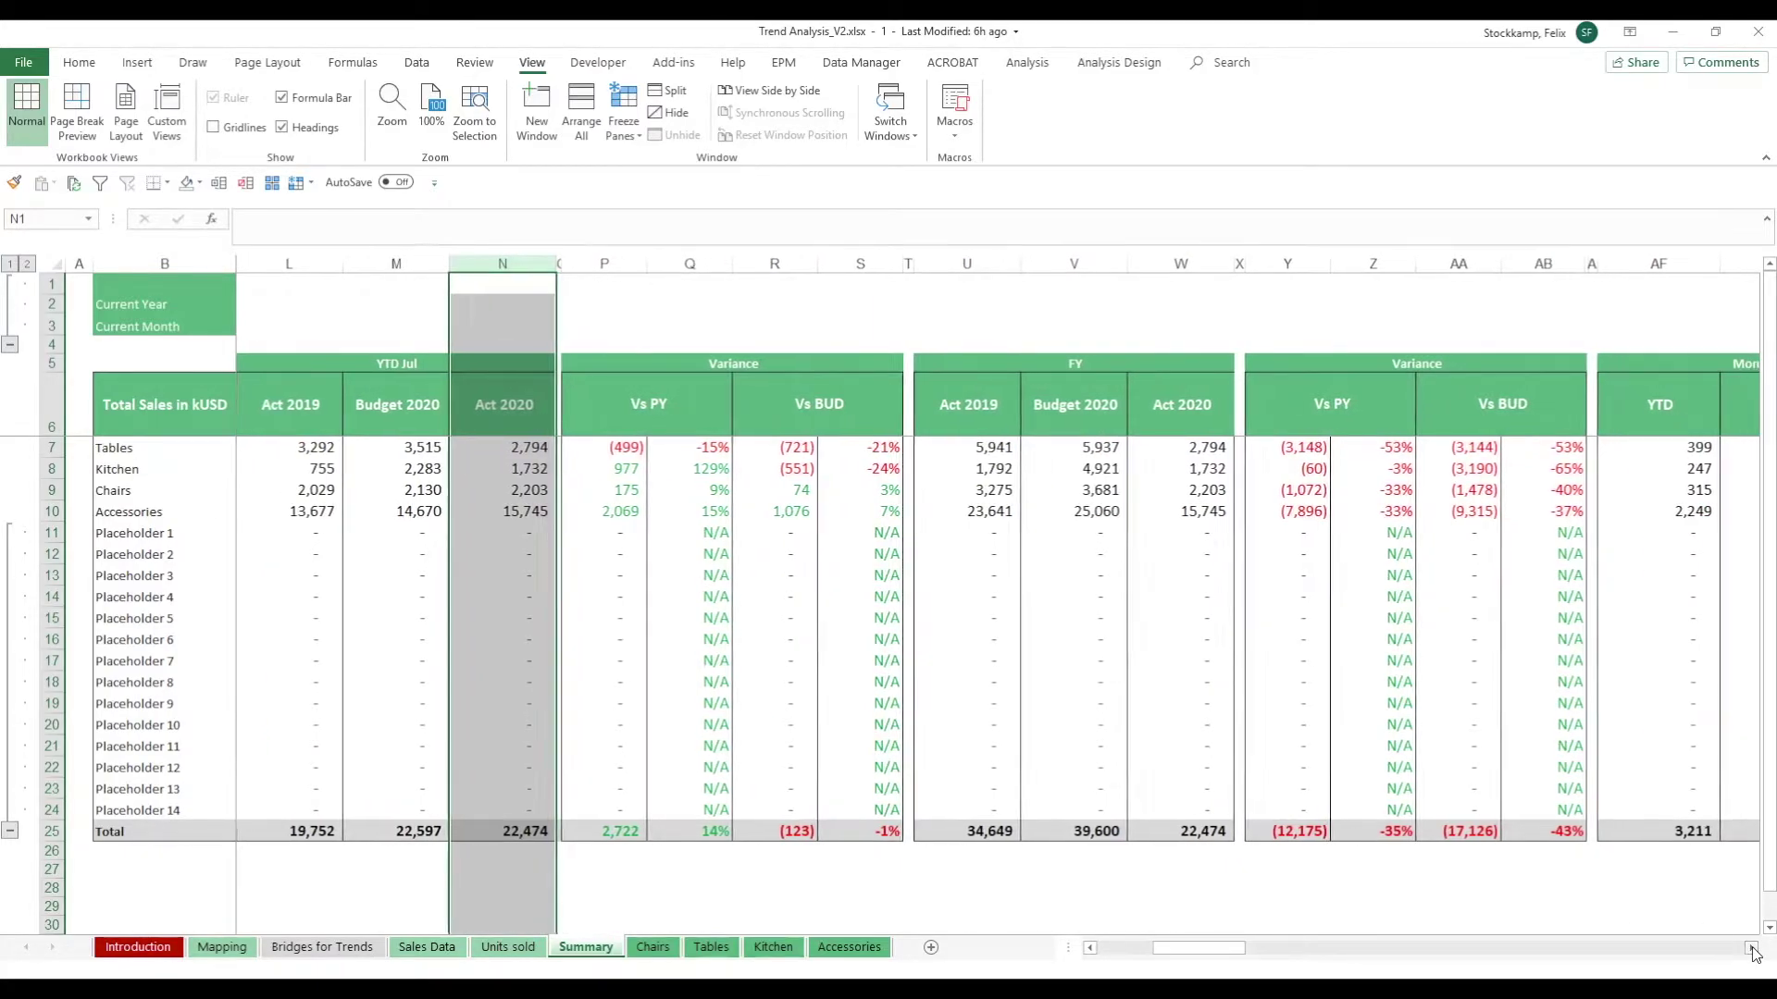
{"action": "left_click", "coordinate": [1754, 953]}
{"action": "left_click", "coordinate": [1753, 952]}
{"action": "left_click", "coordinate": [1753, 952]}
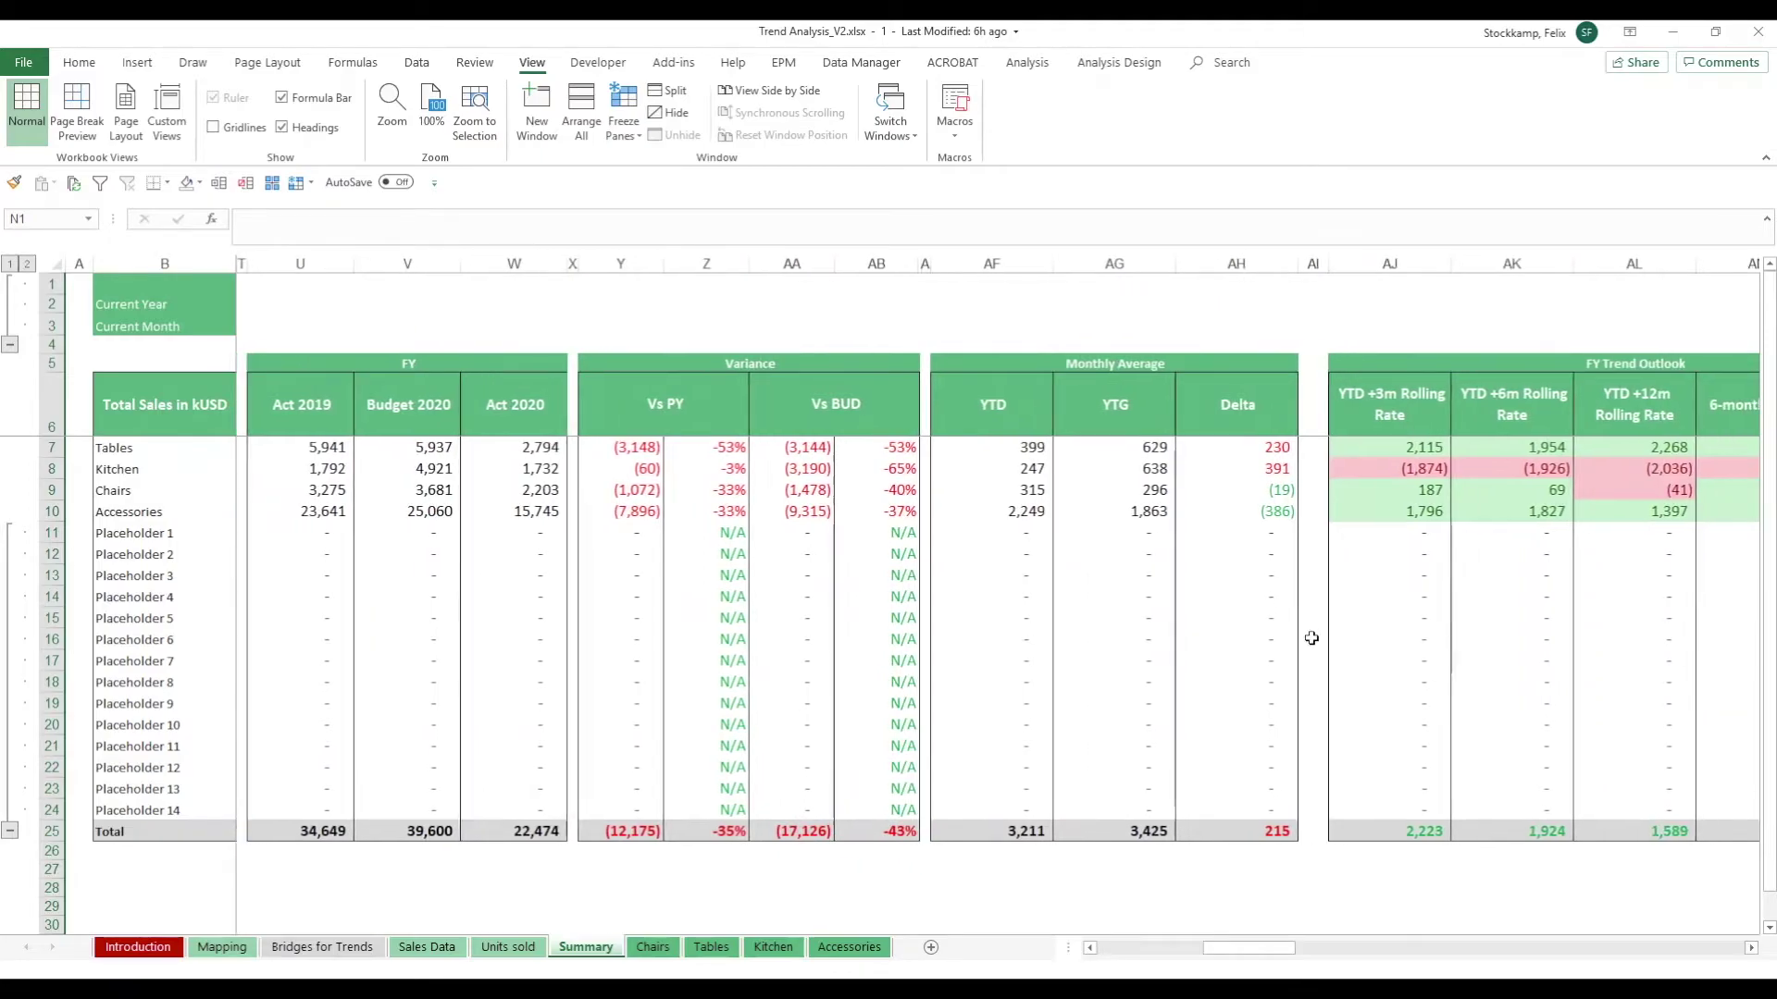
{"action": "left_click", "coordinate": [1032, 448]}
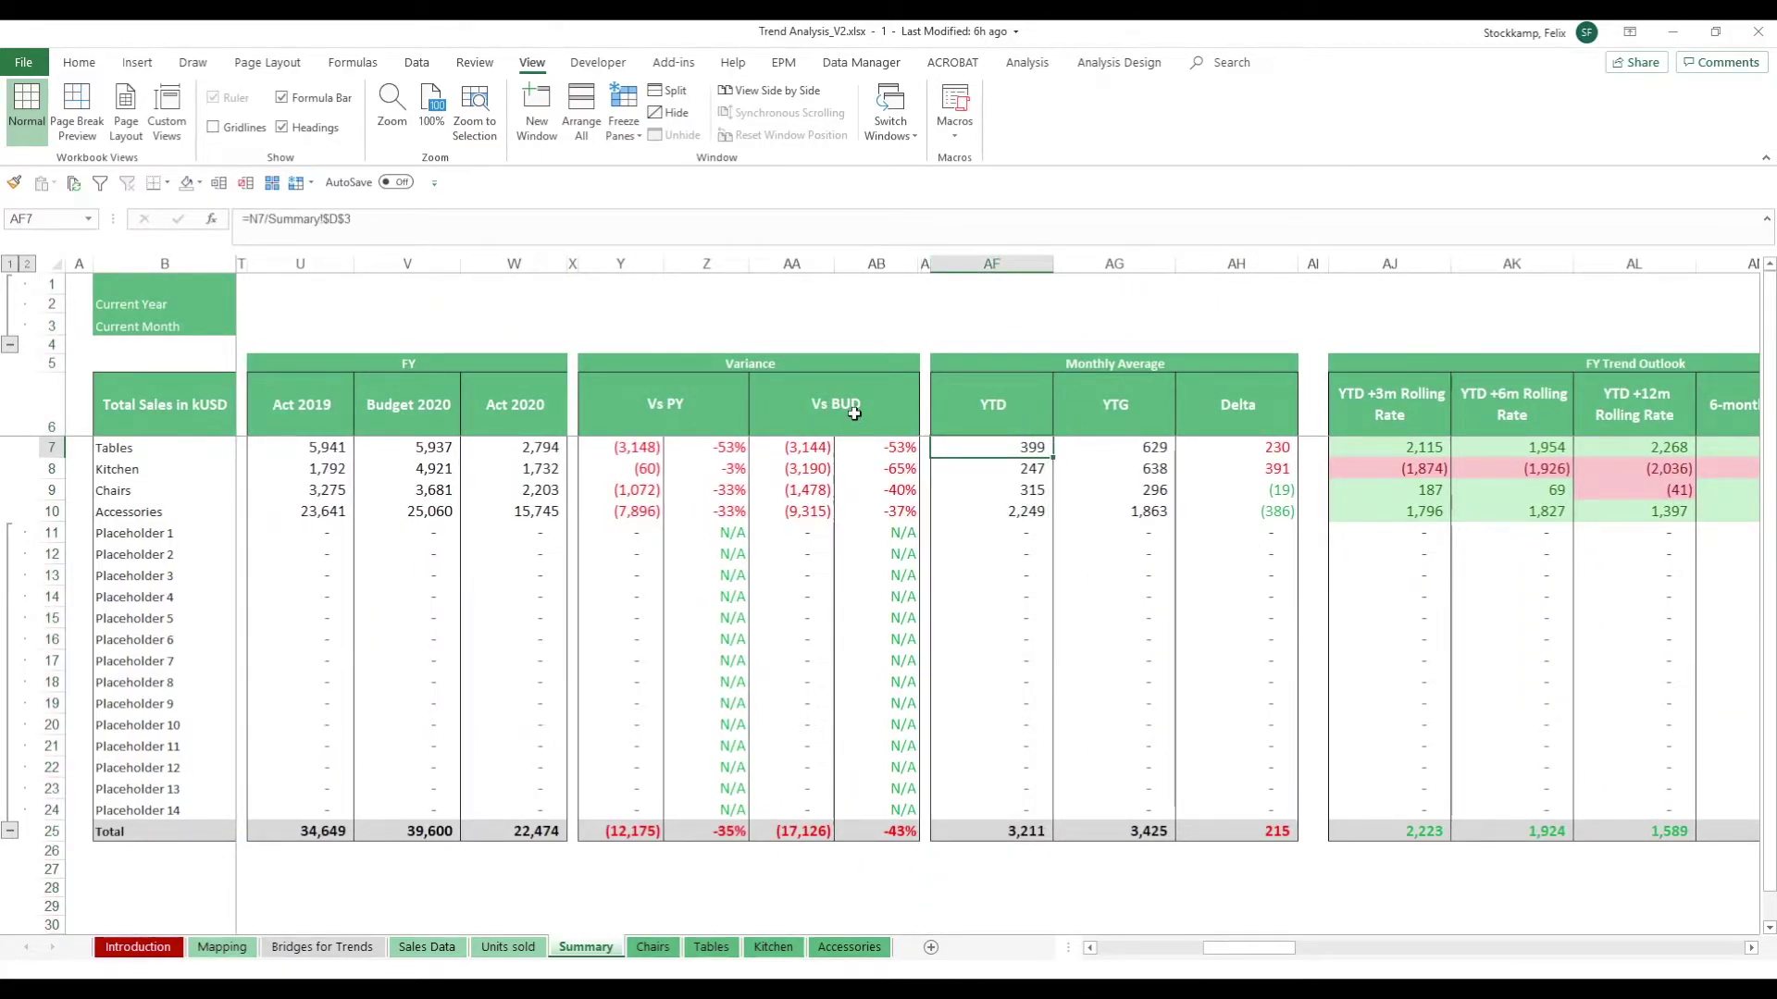
{"action": "key", "text": "F2"}
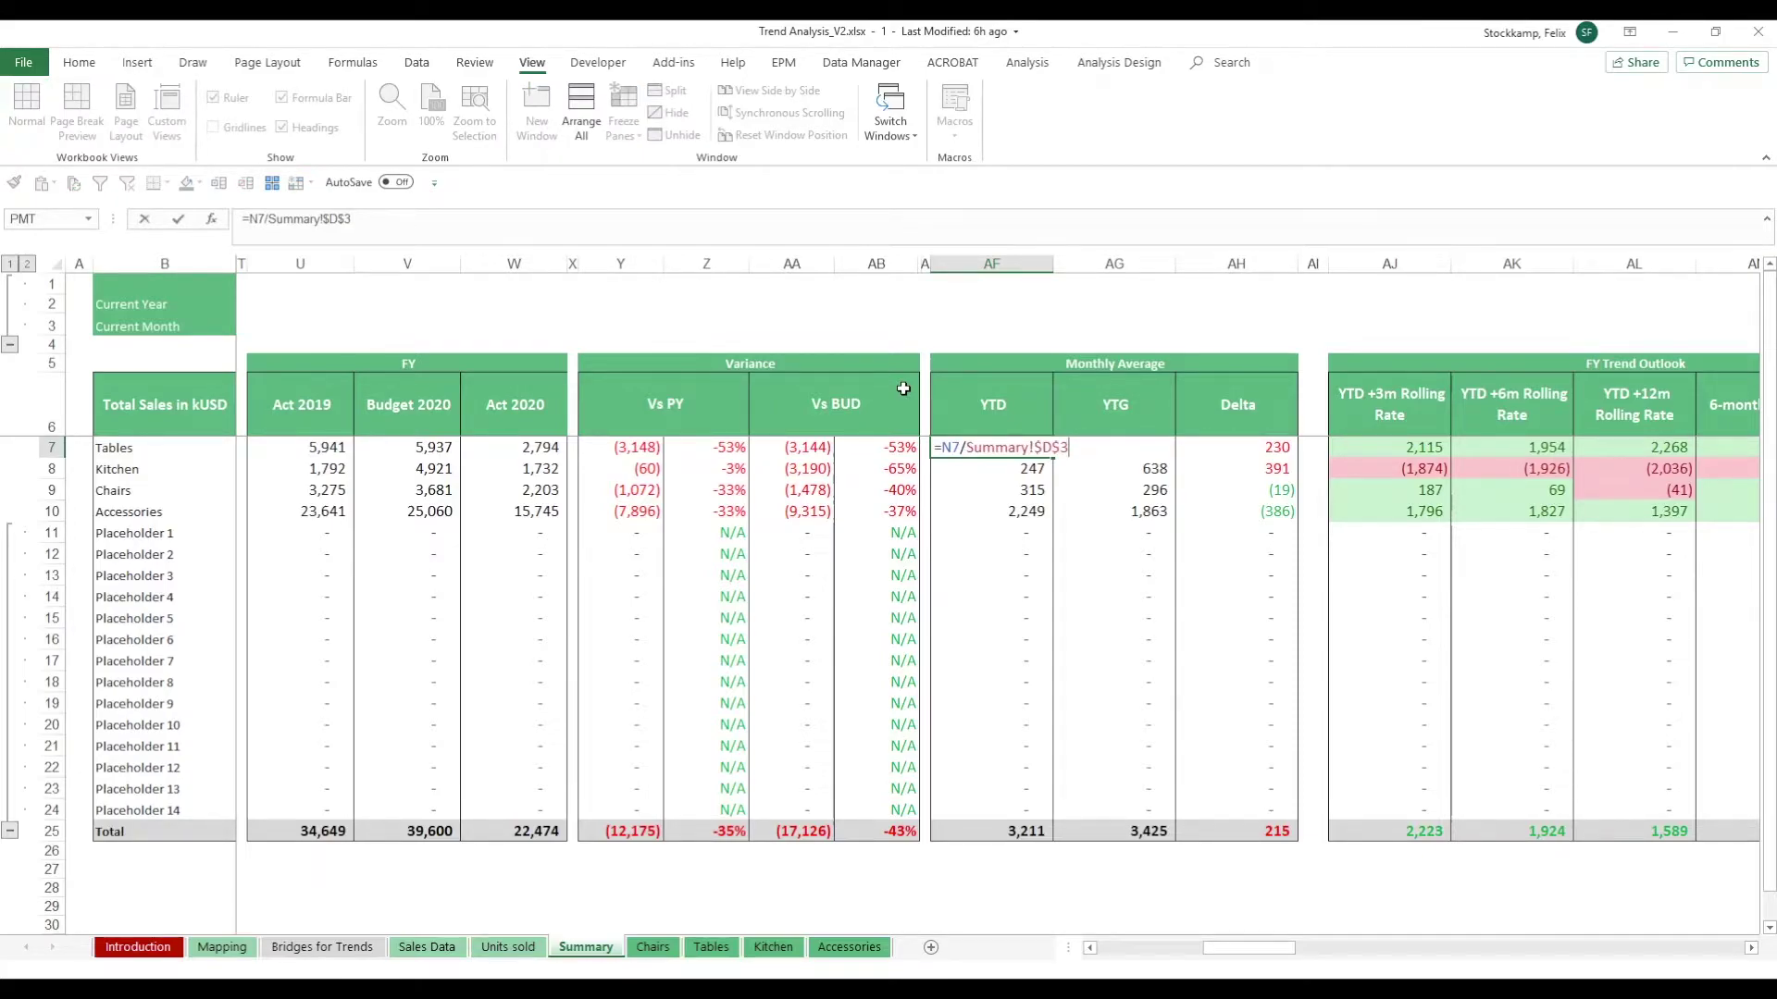
{"action": "key", "text": "Return"}
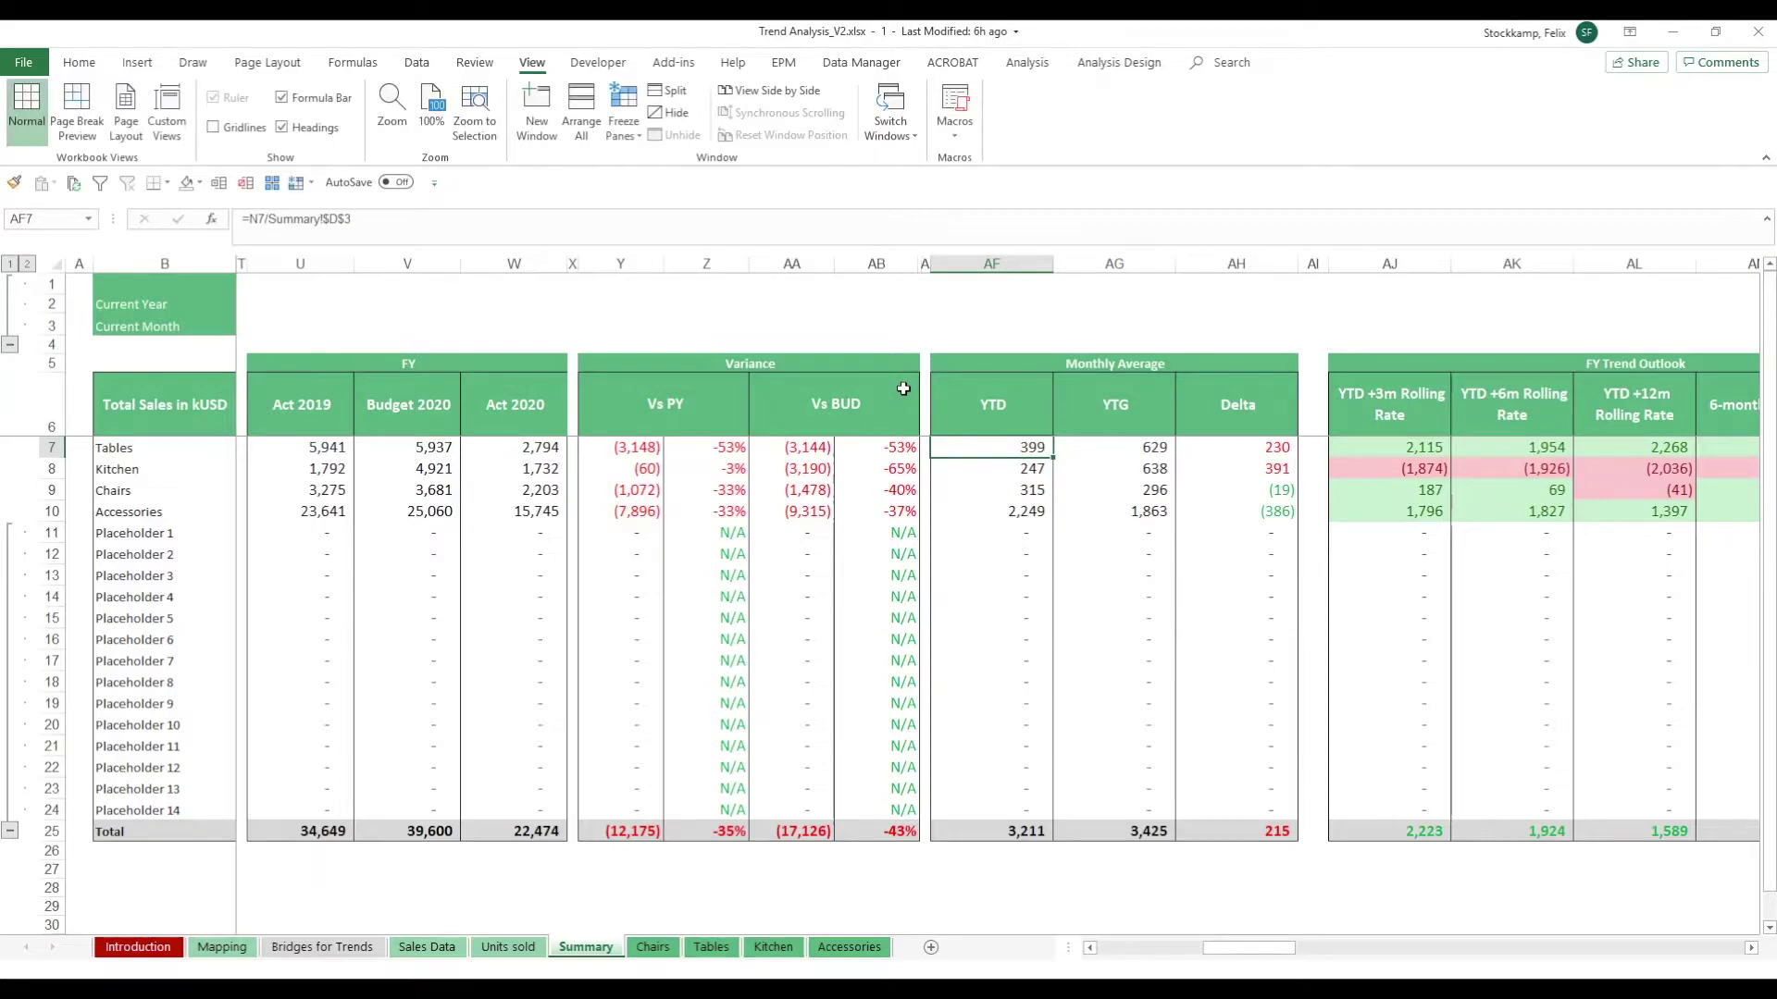
{"action": "key", "text": "Right"}
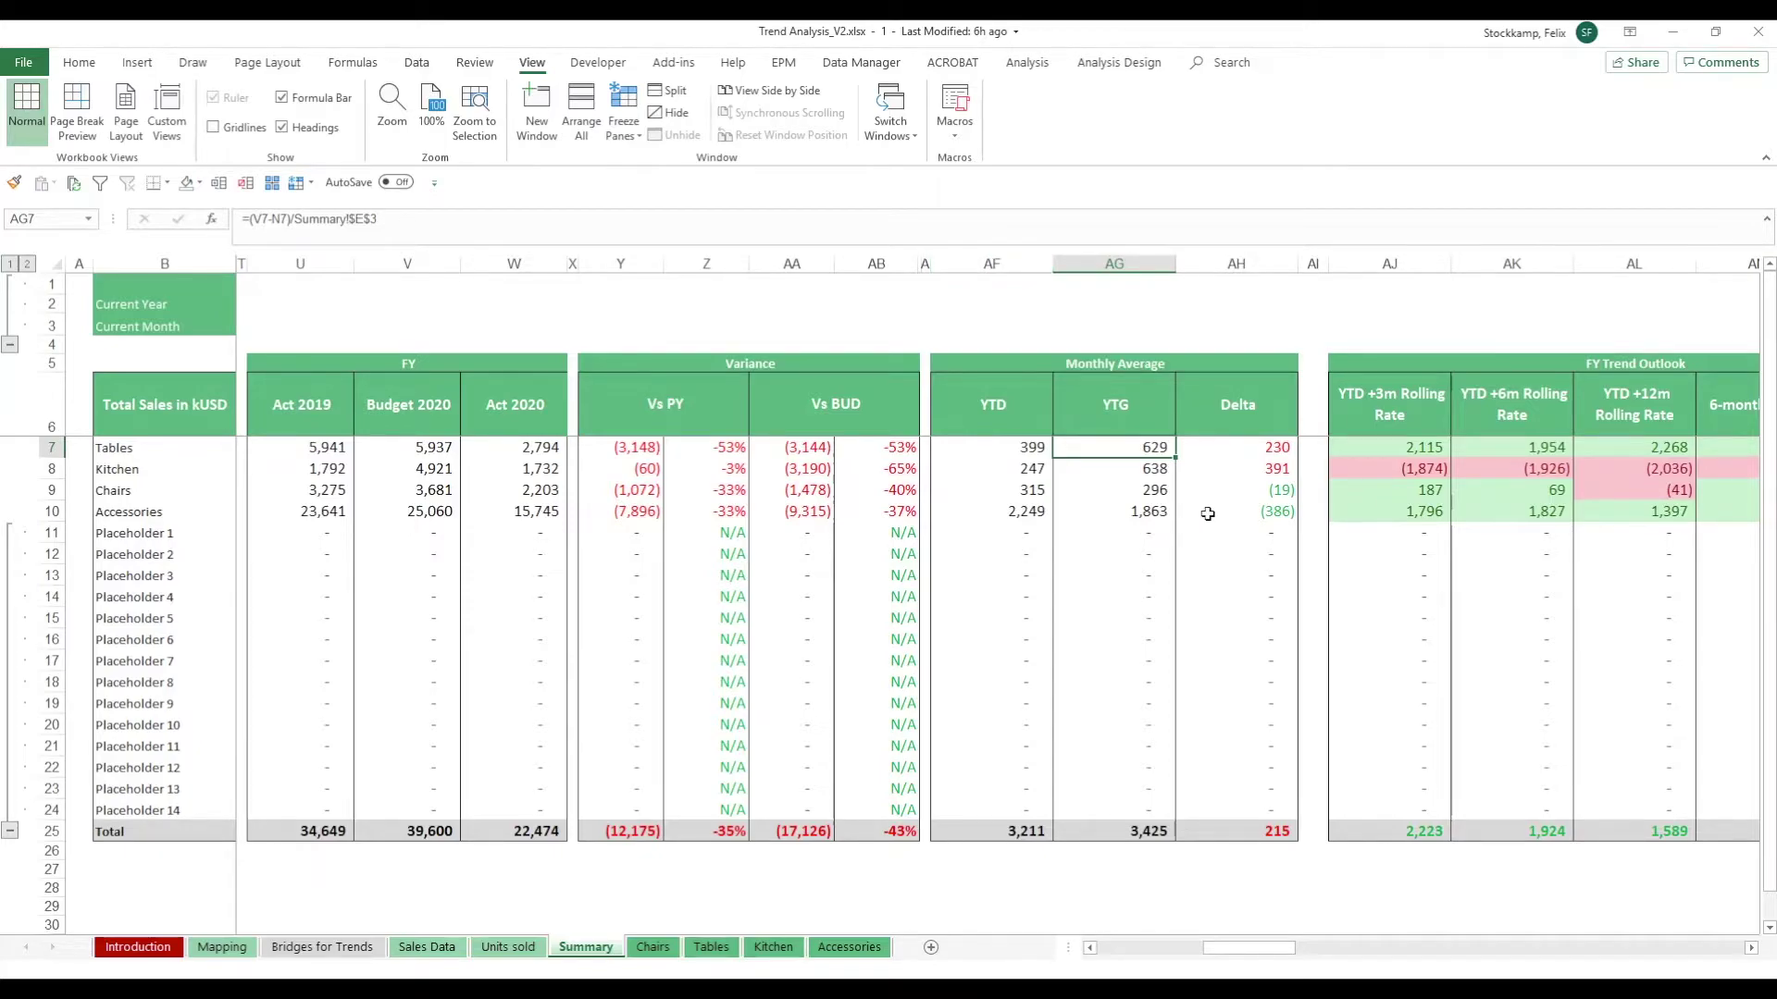
{"action": "key", "text": "F2"}
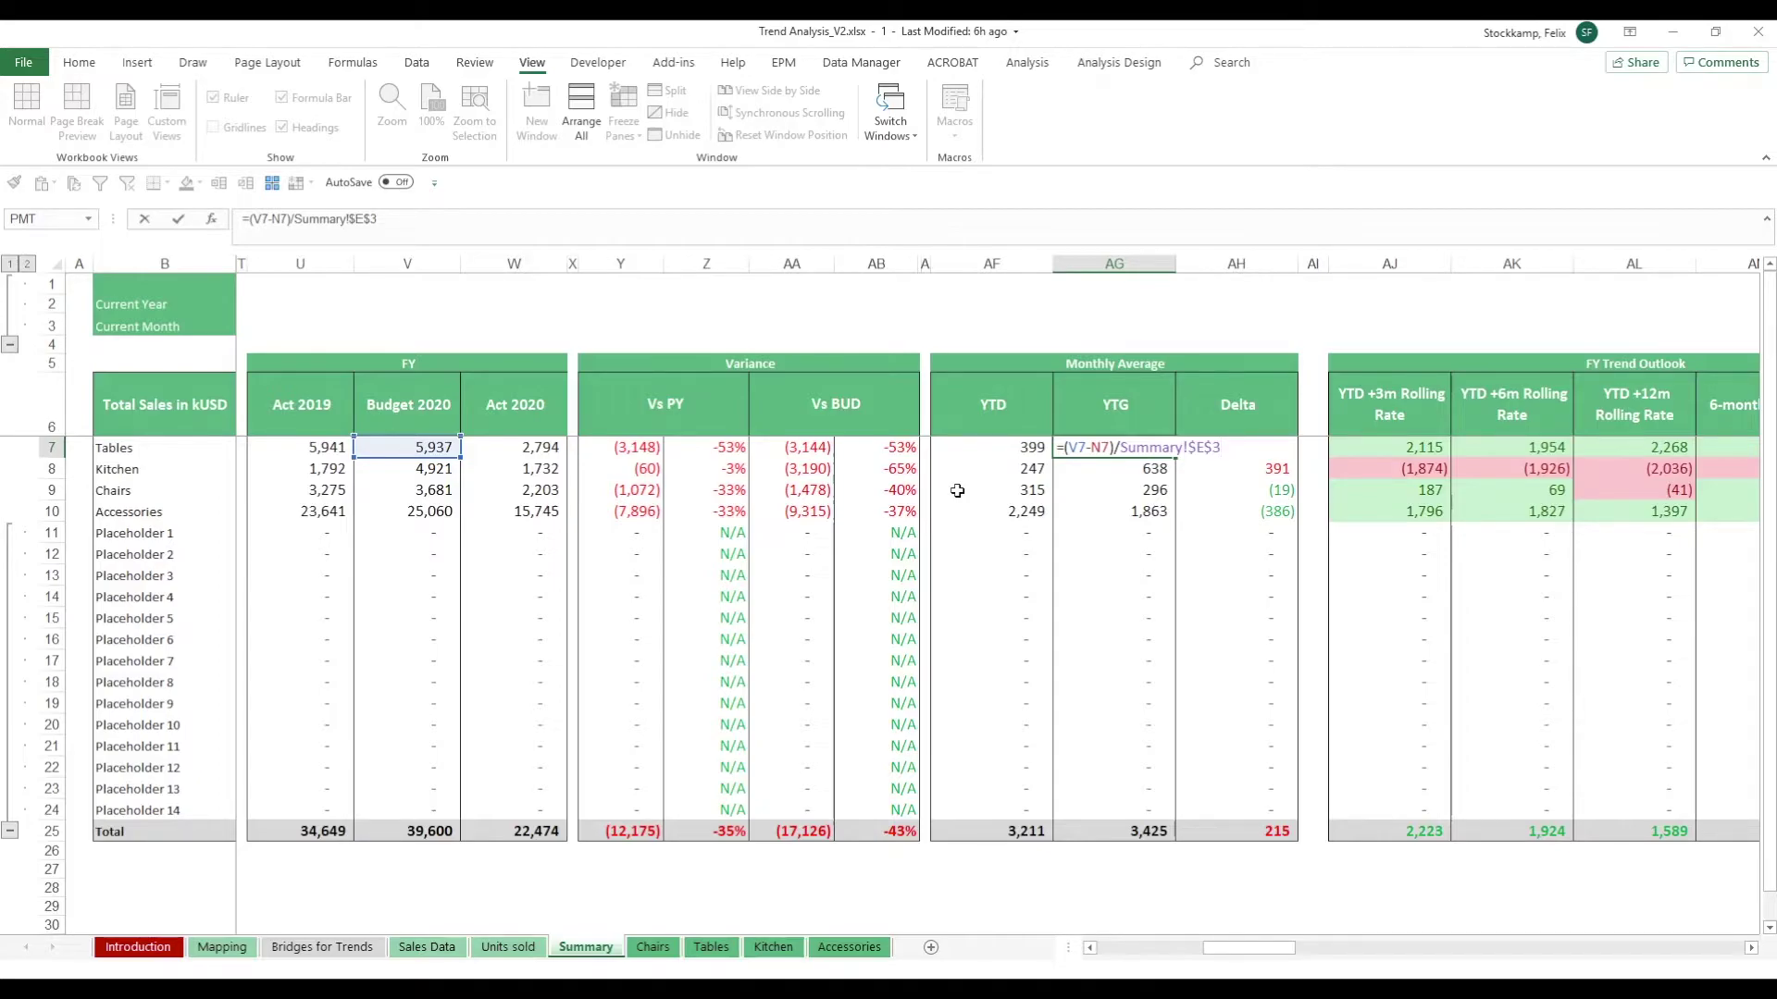
{"action": "key", "text": "ctrl+Return"}
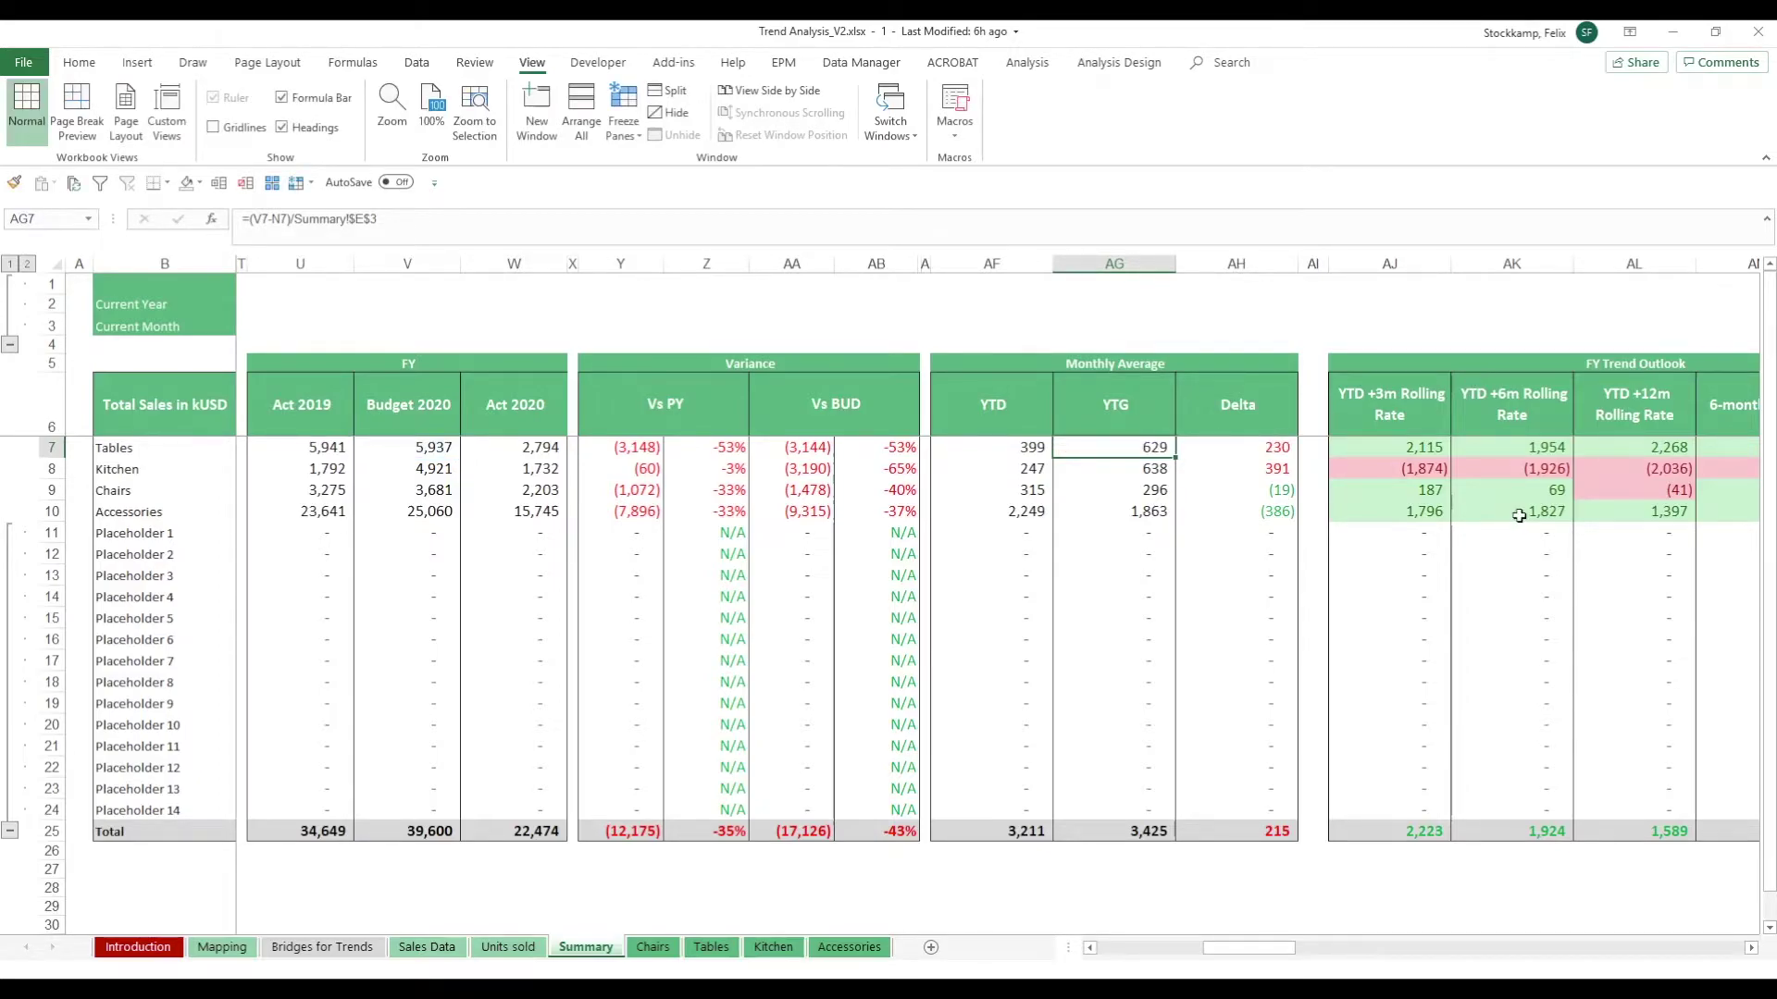
{"action": "left_click", "coordinate": [1751, 950]}
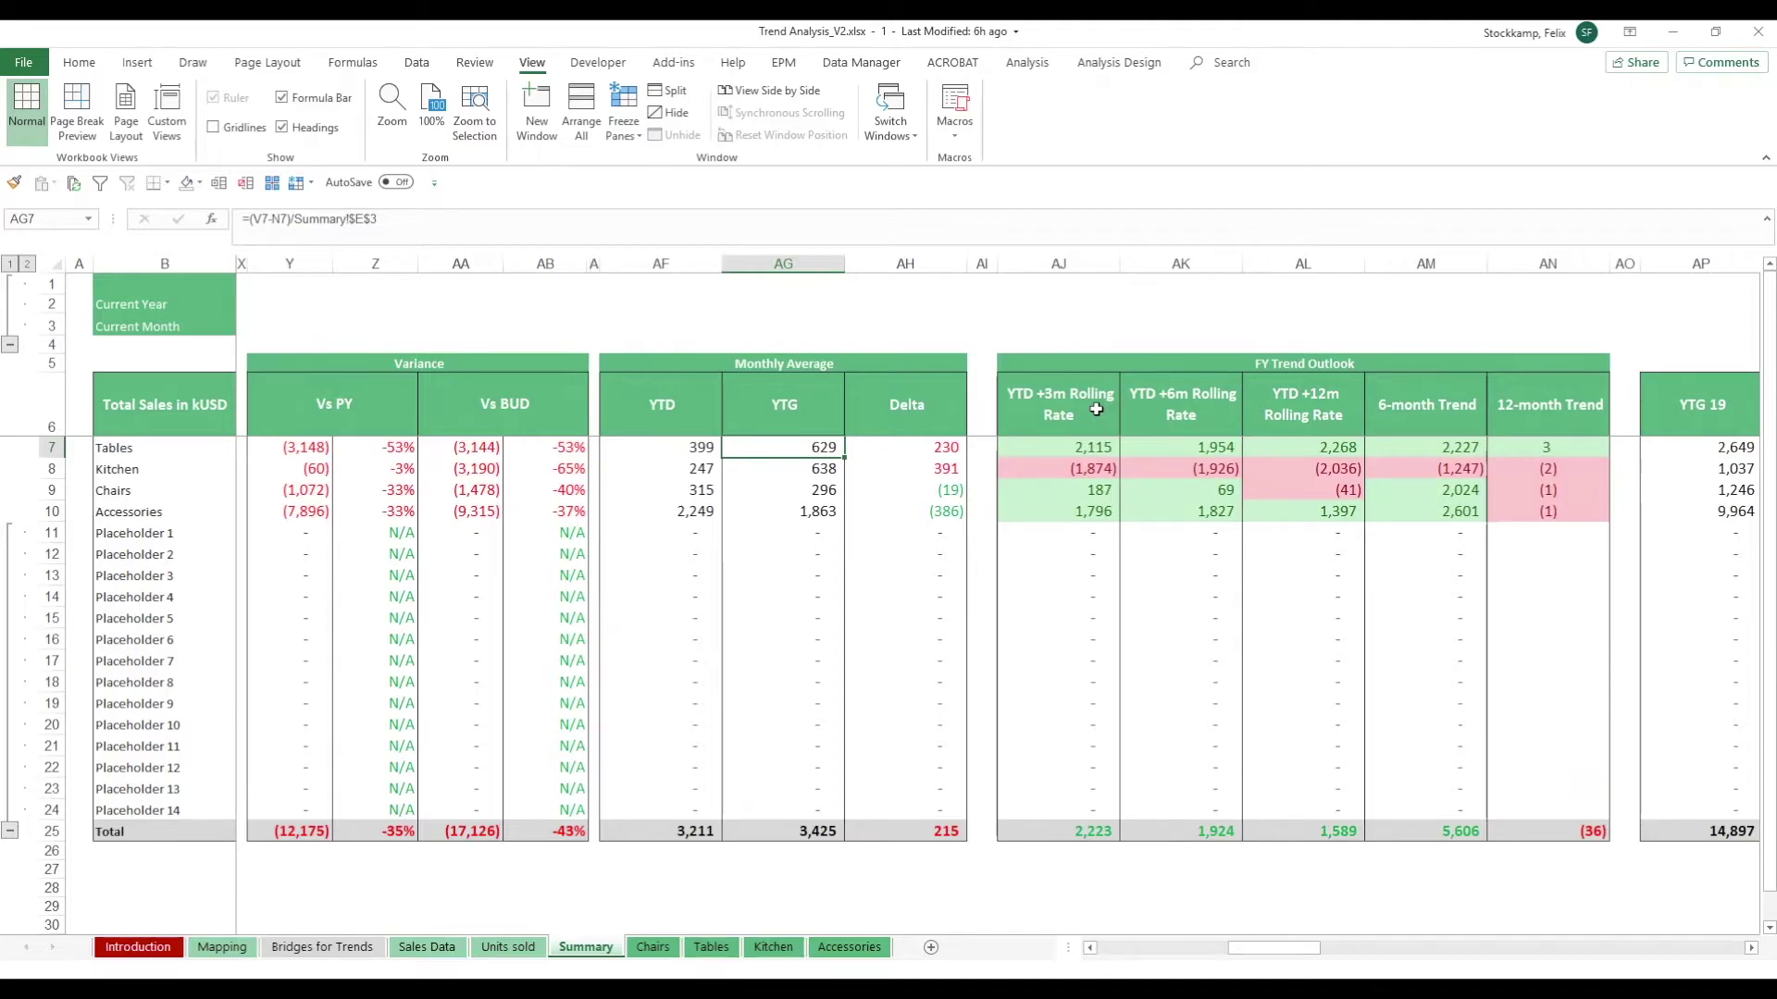
{"action": "left_click", "coordinate": [1039, 448]}
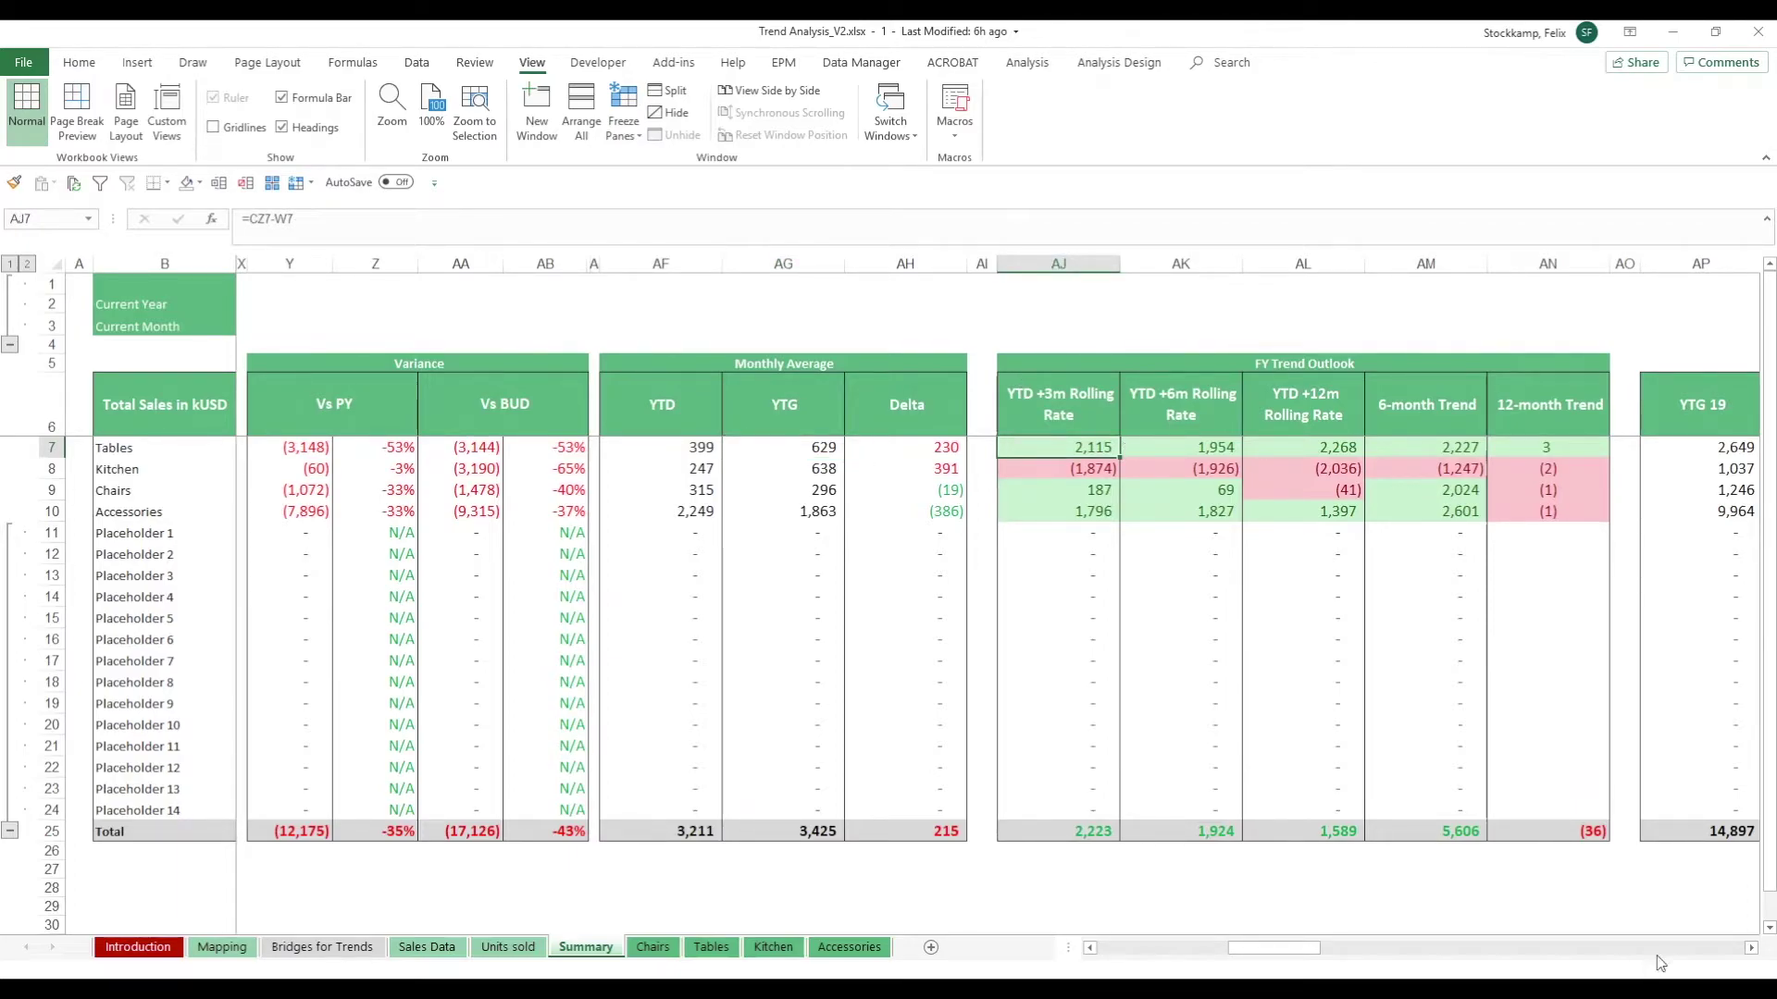
{"action": "left_click_drag", "start_coordinate": [1279, 950], "coordinate": [1483, 927]}
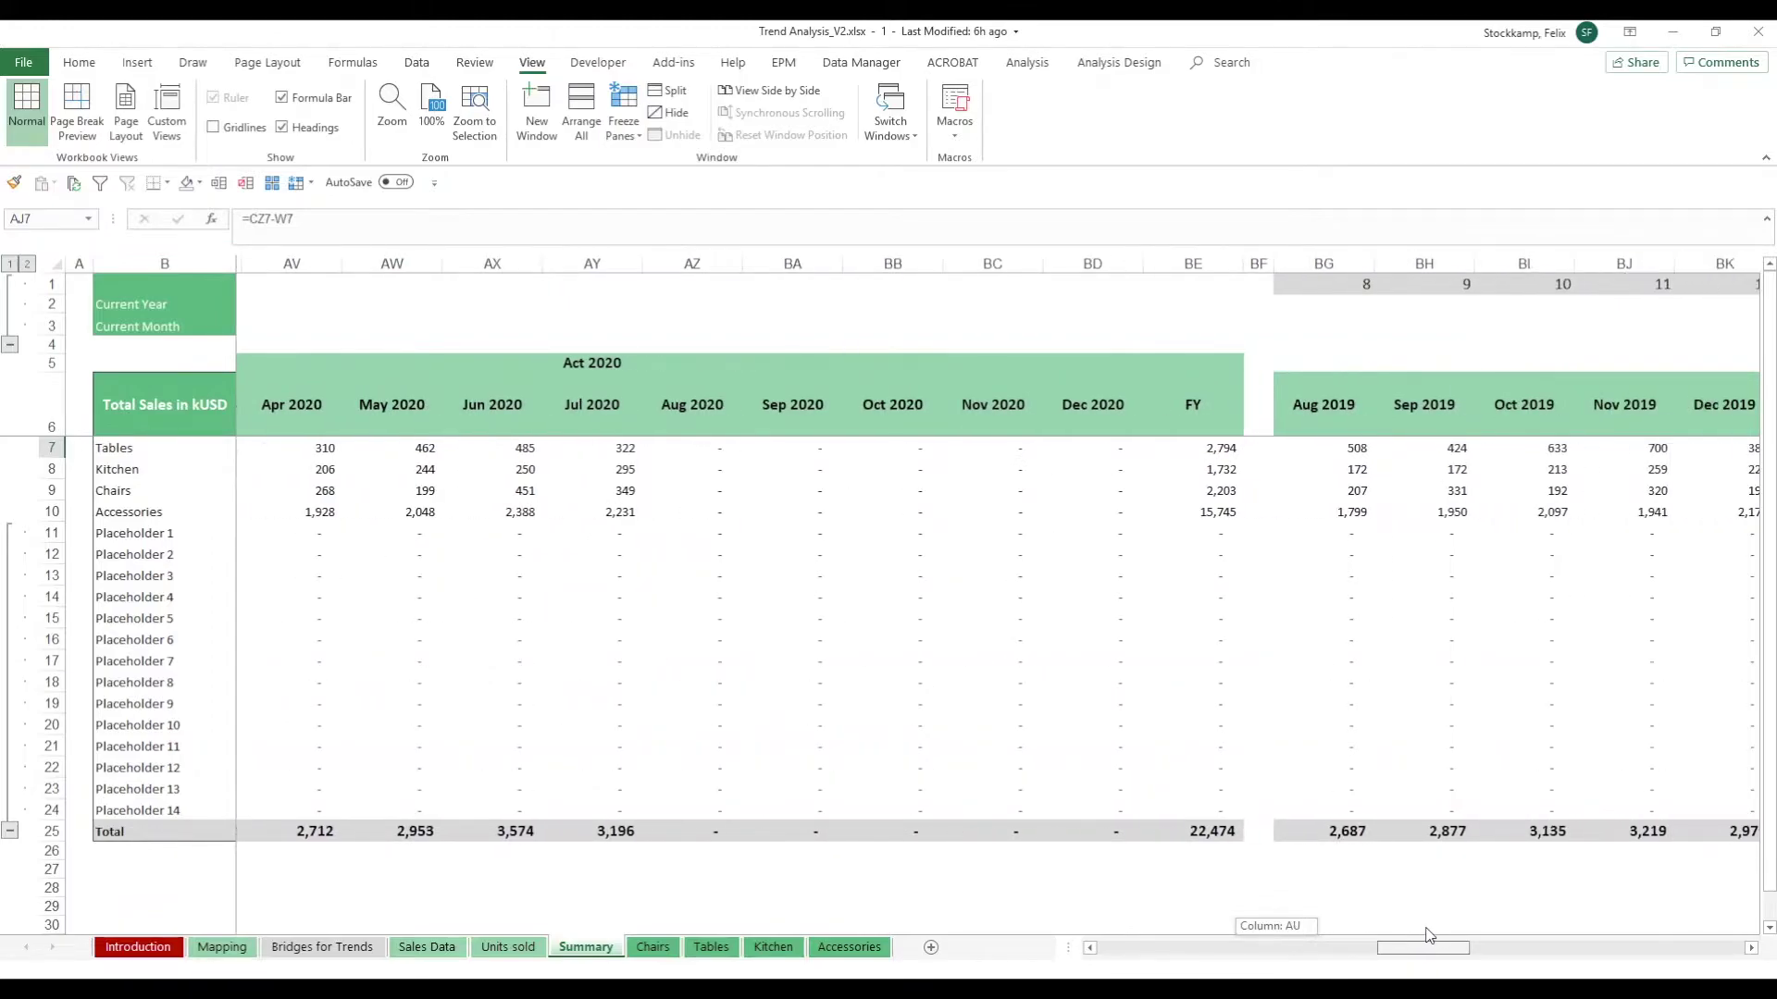
{"action": "left_click_drag", "start_coordinate": [1482, 927], "coordinate": [1480, 929]}
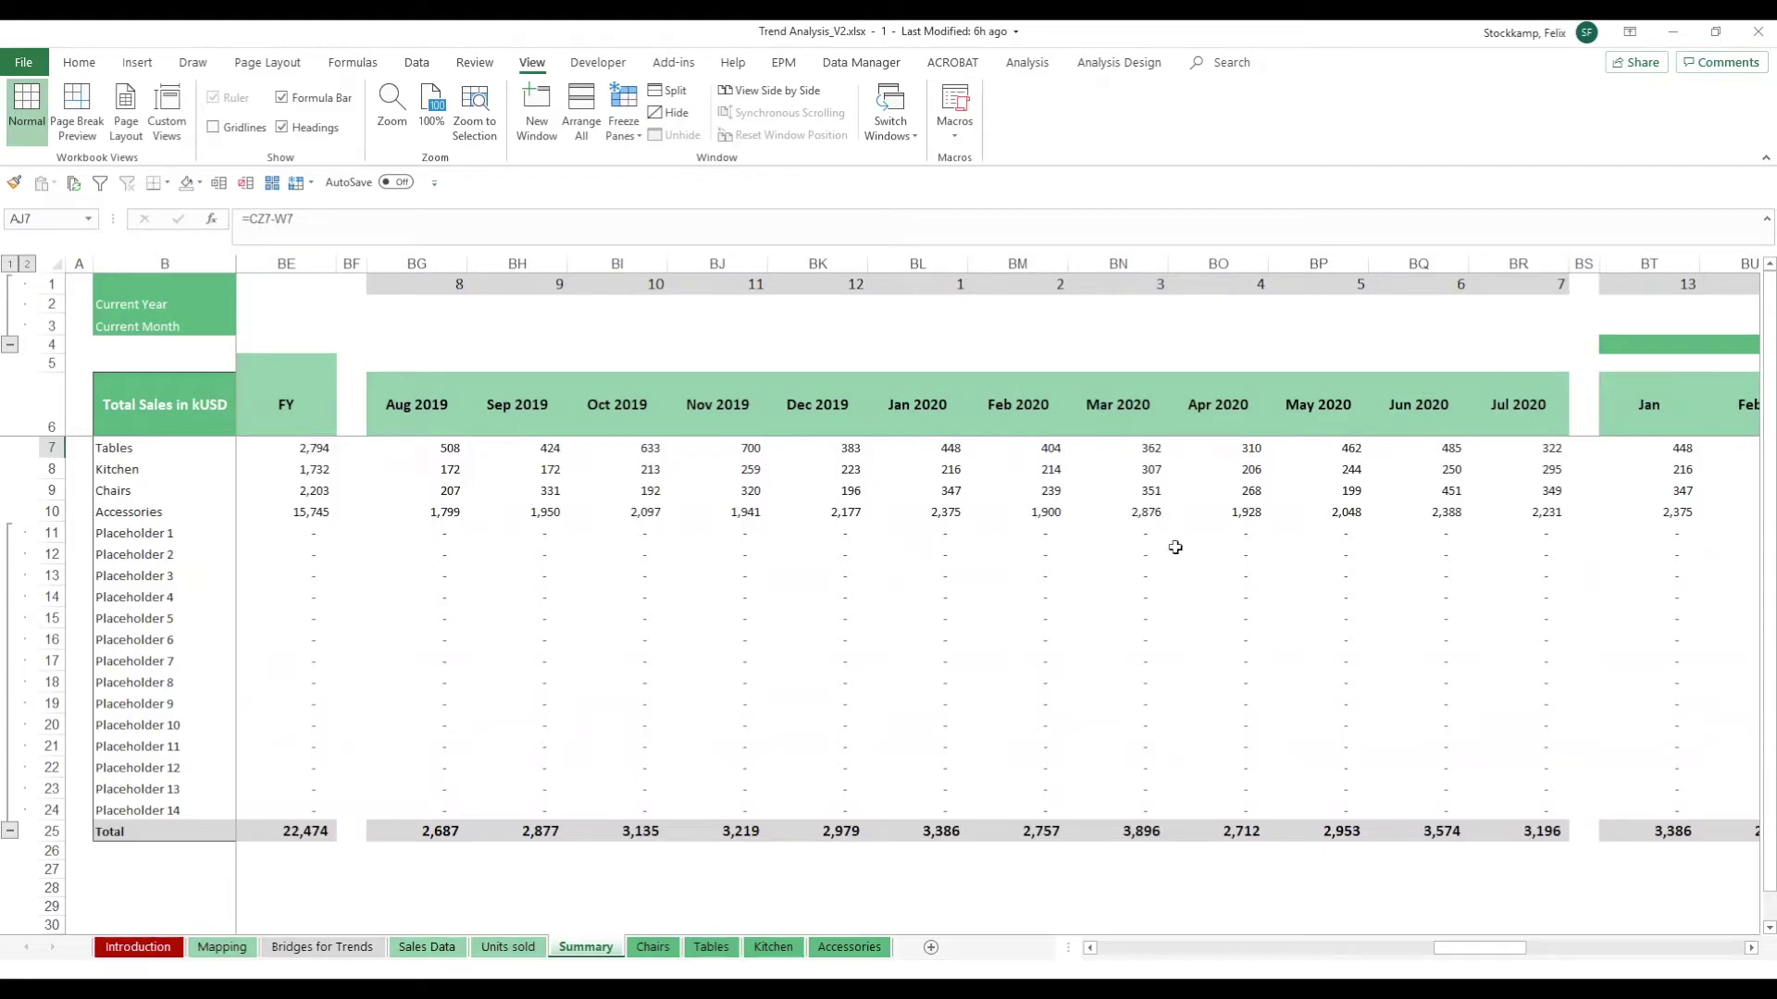
{"action": "left_click", "coordinate": [1130, 490]}
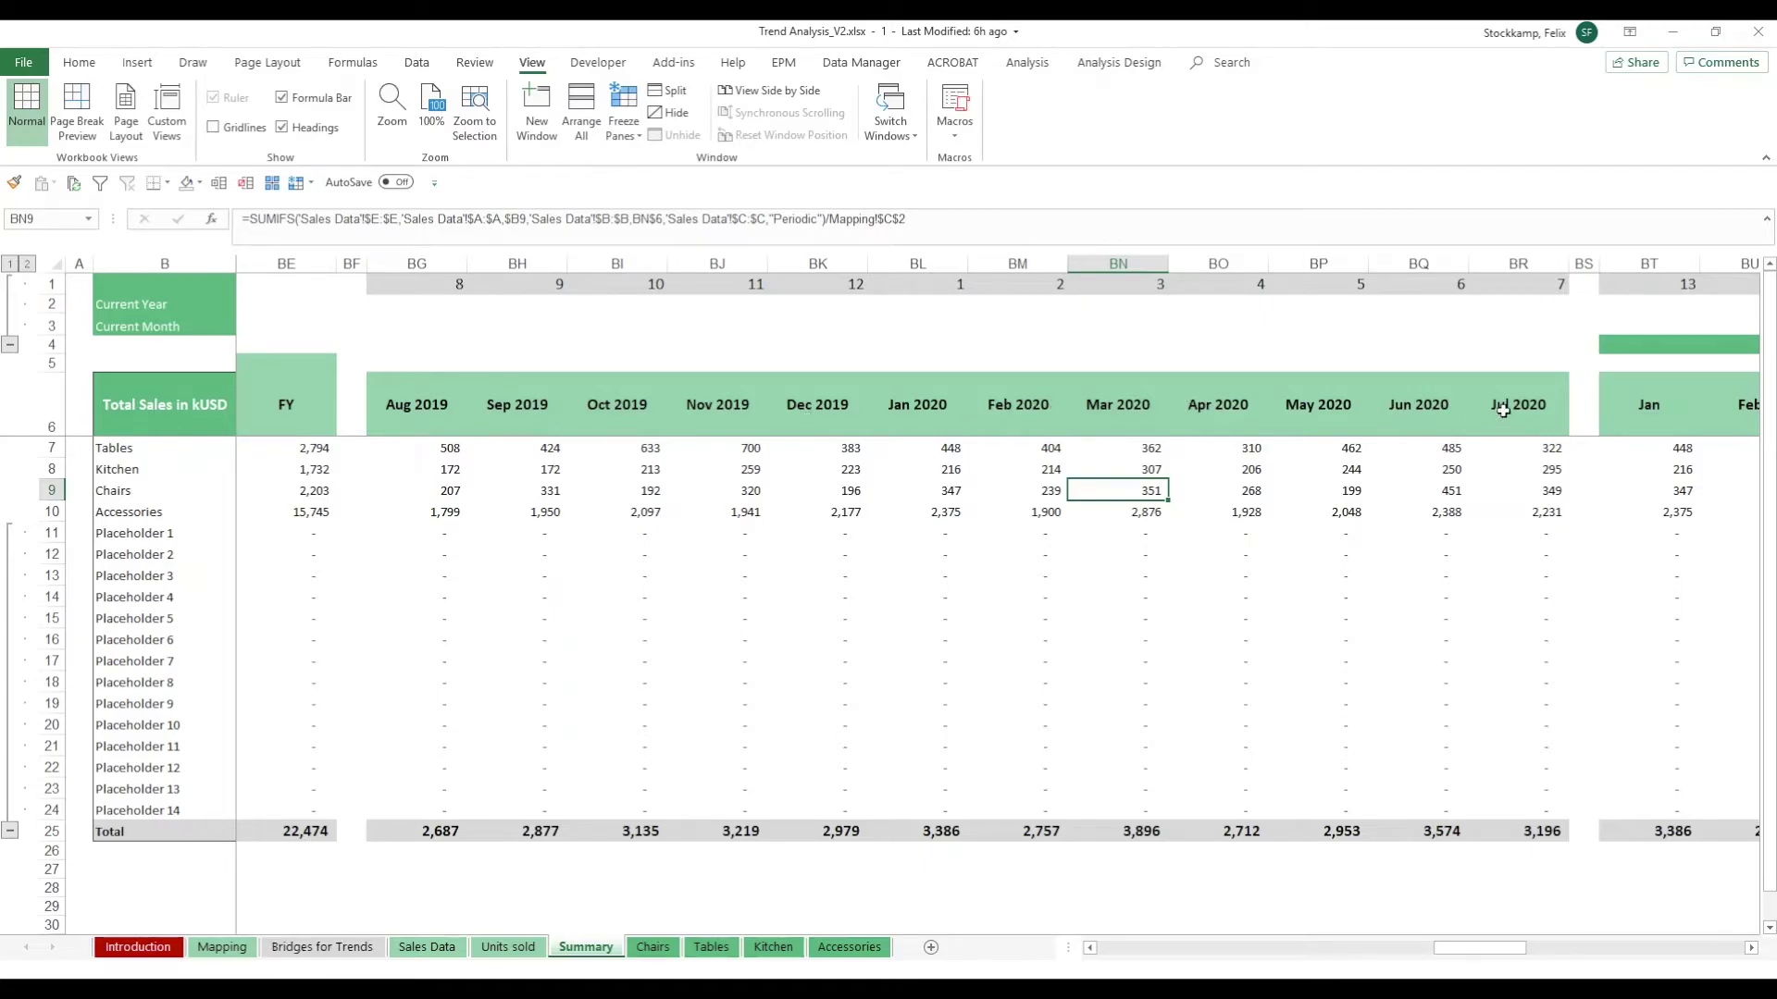
{"action": "left_click_drag", "start_coordinate": [1527, 402], "coordinate": [416, 404]}
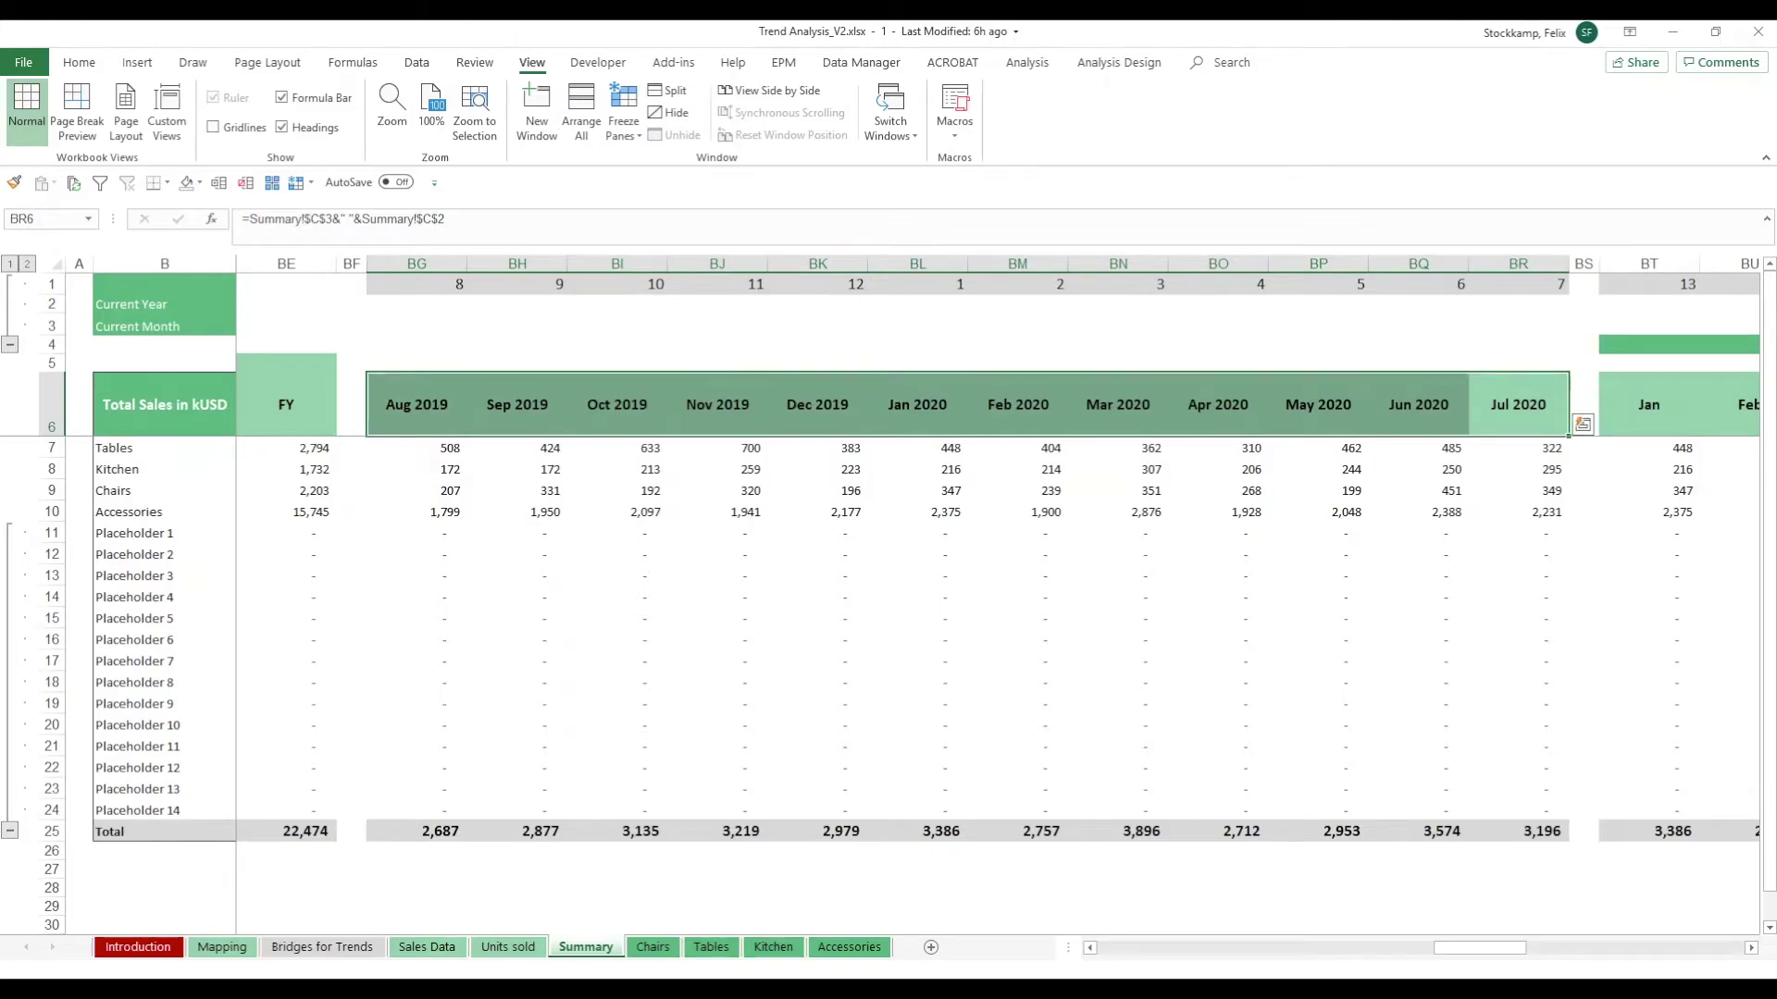
{"action": "left_click_drag", "start_coordinate": [1491, 947], "coordinate": [1521, 950]}
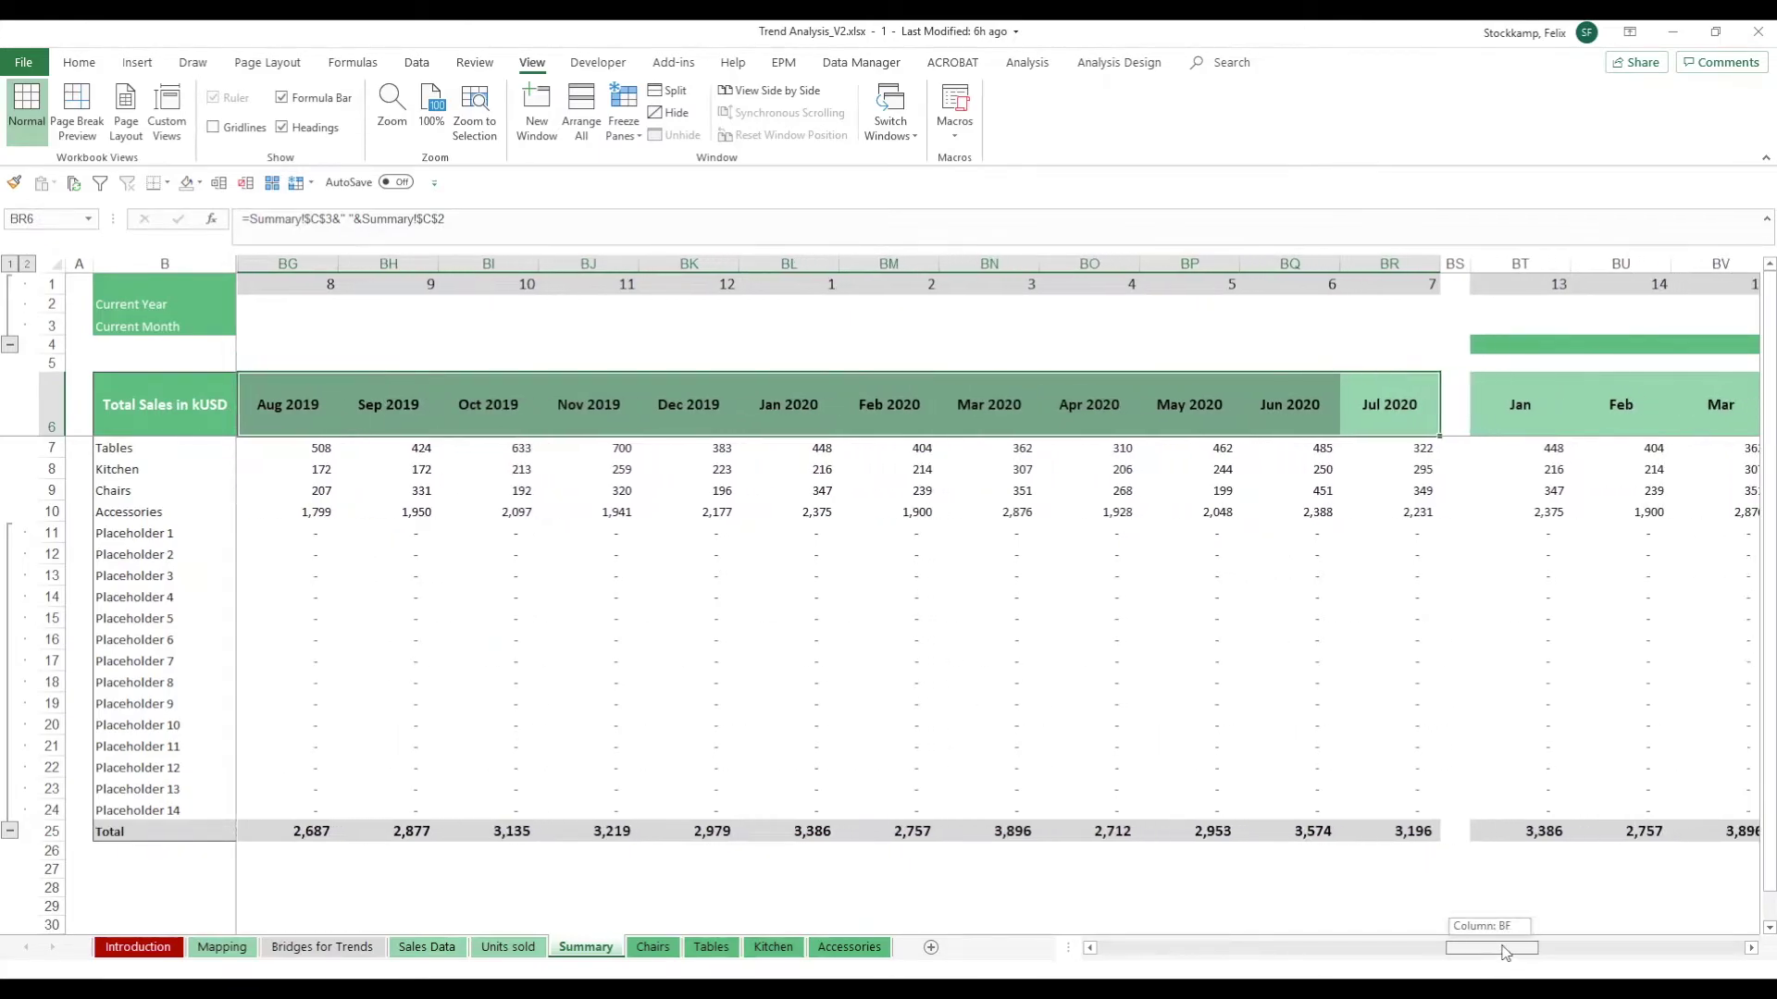
{"action": "left_click_drag", "start_coordinate": [1549, 947], "coordinate": [1556, 947]}
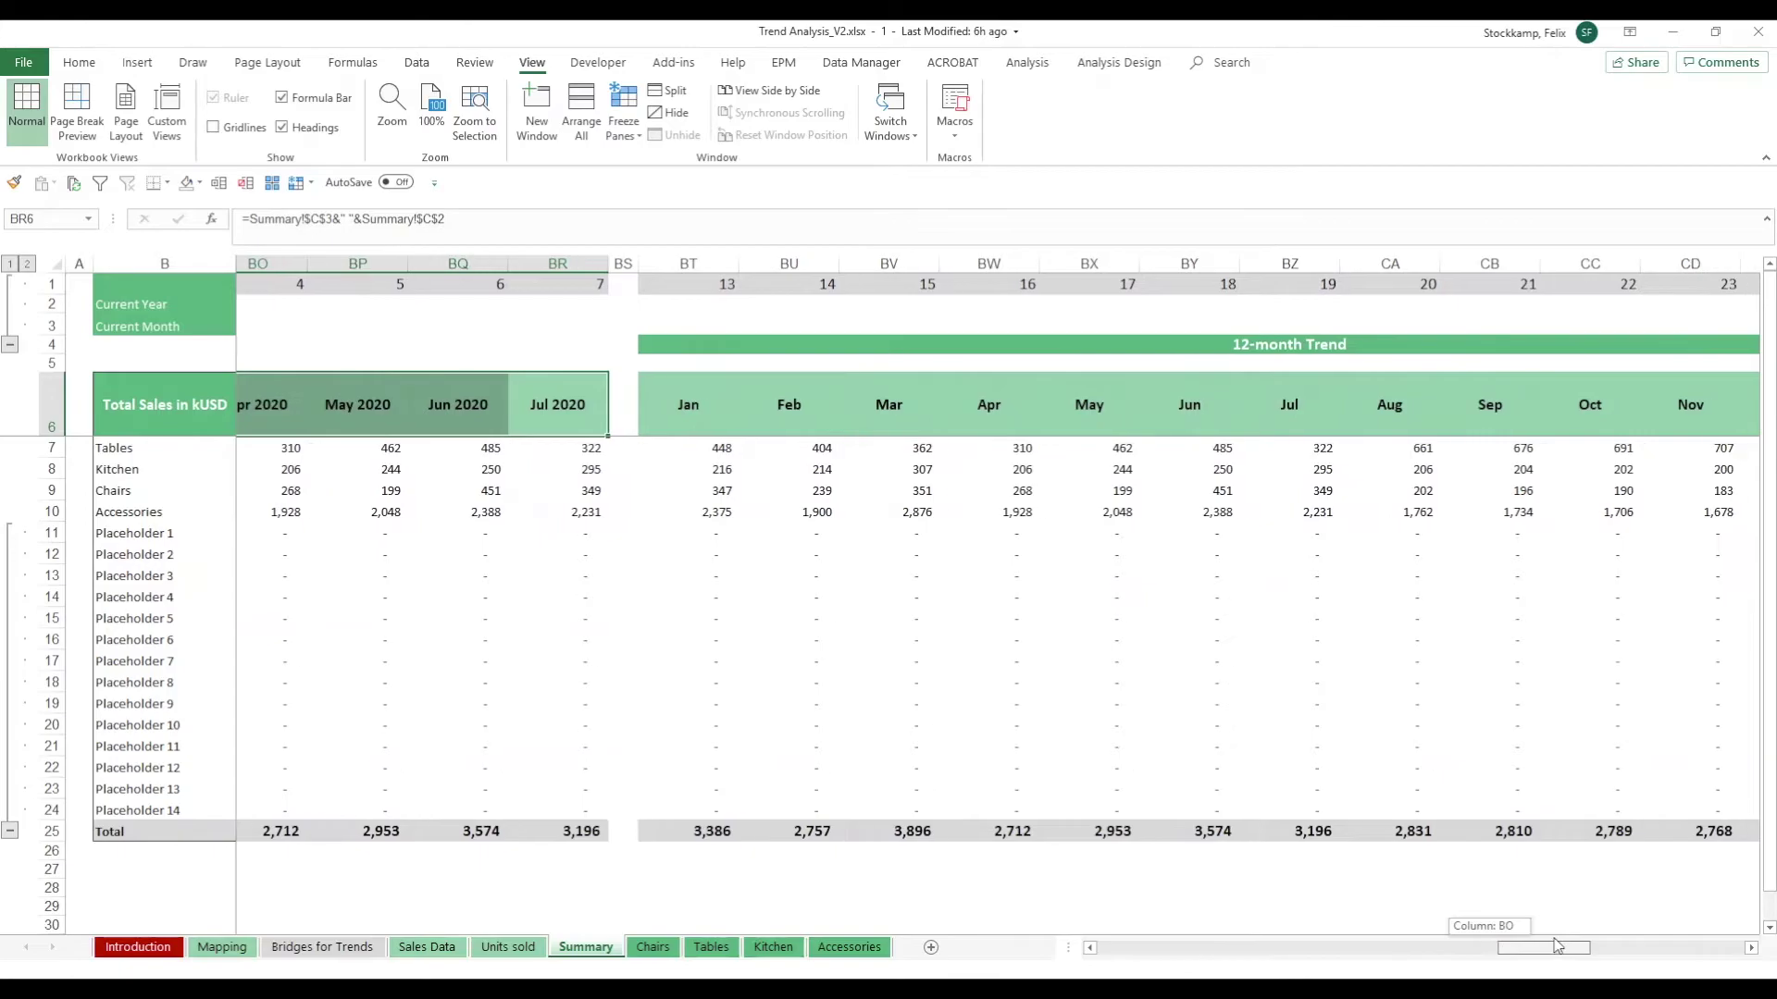
{"action": "left_click", "coordinate": [747, 446]}
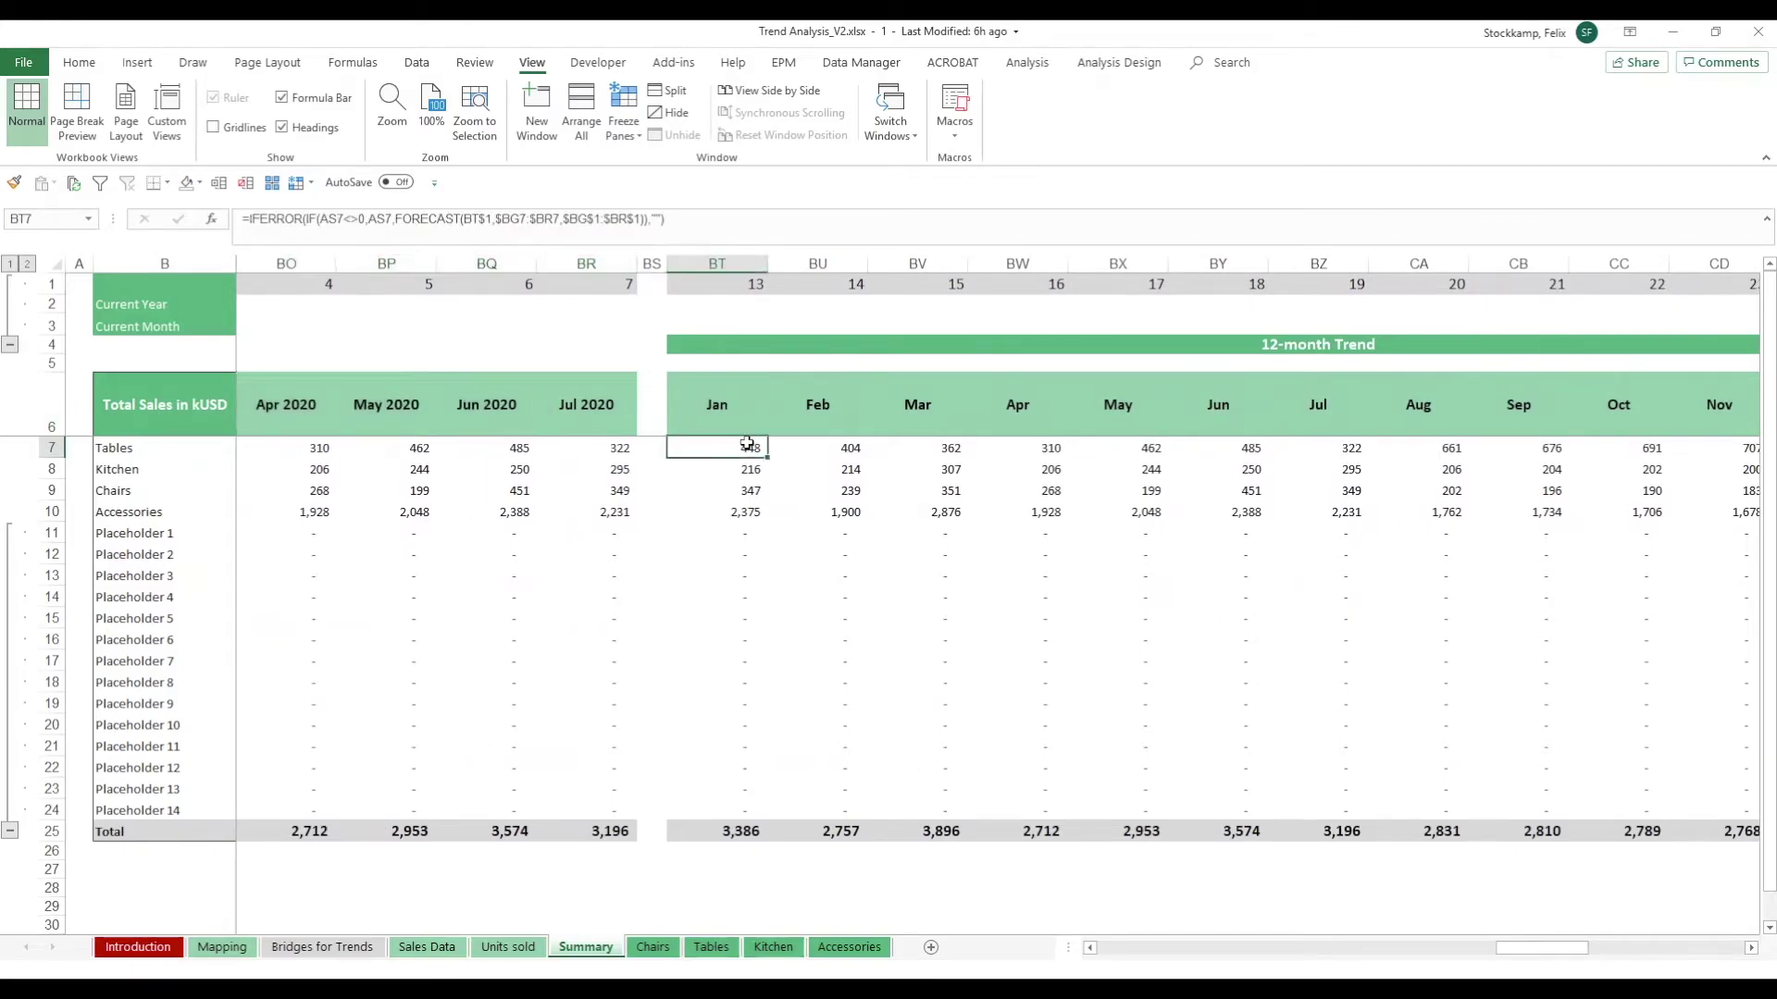
{"action": "left_click", "coordinate": [723, 226]}
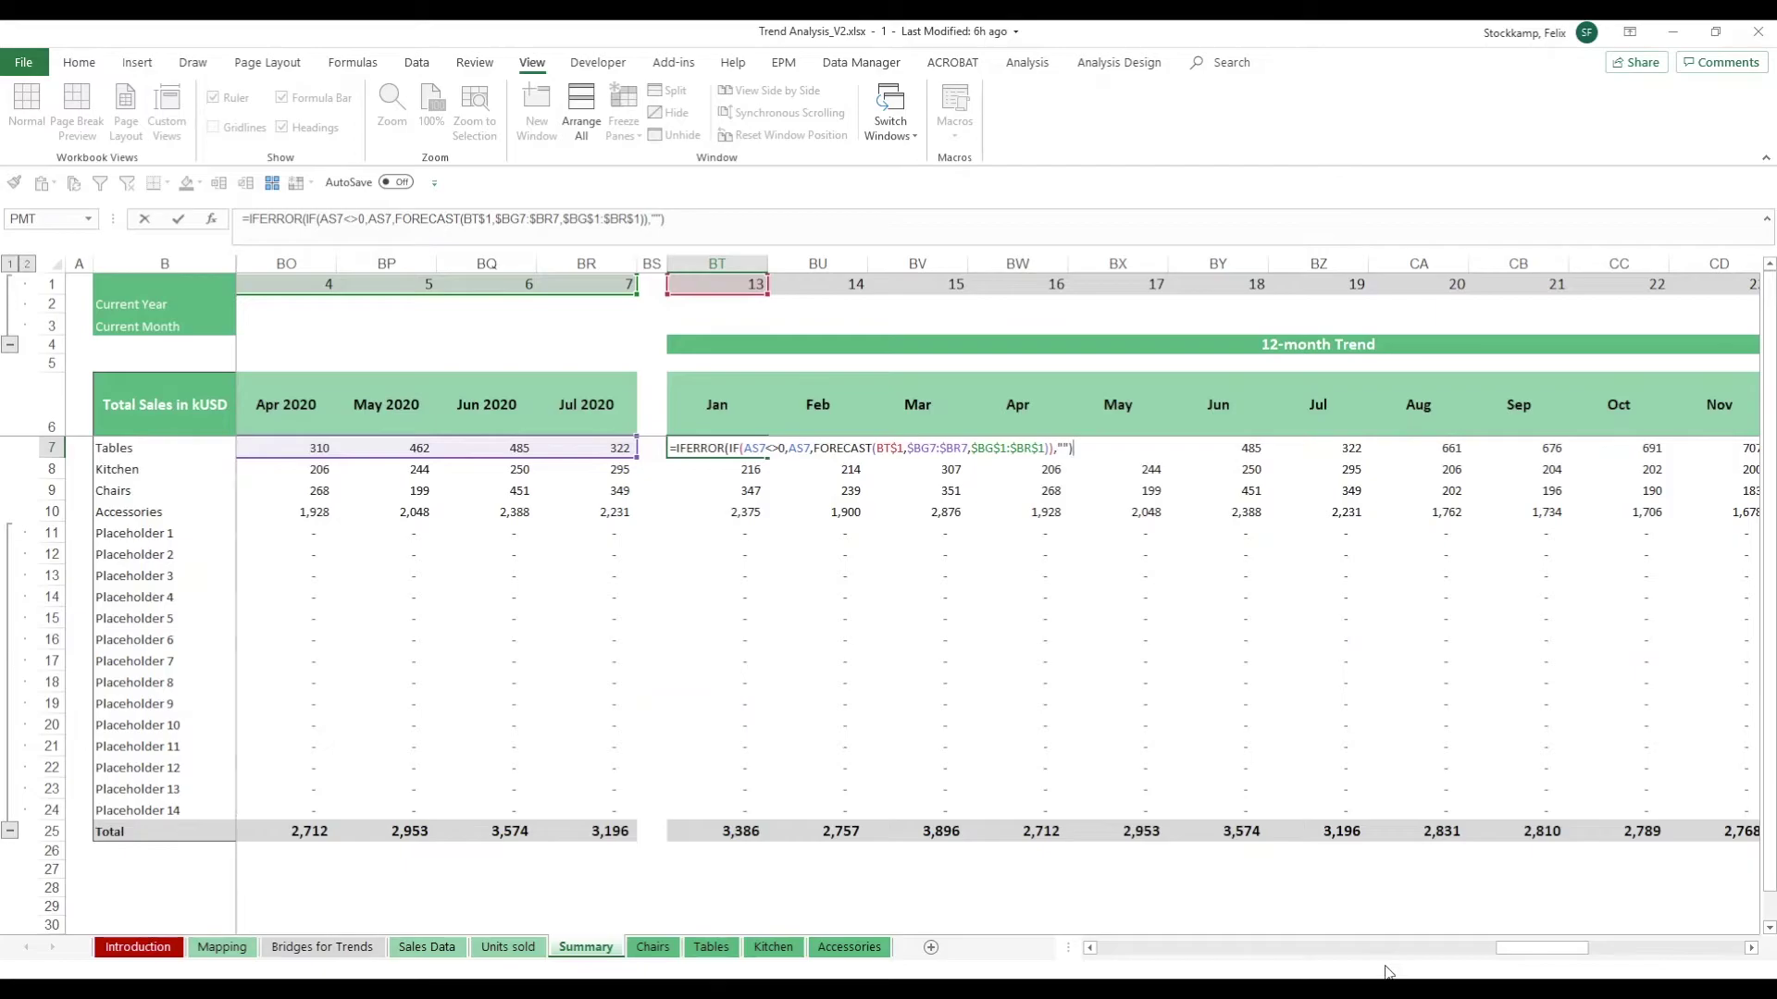
{"action": "key", "text": "Escape"}
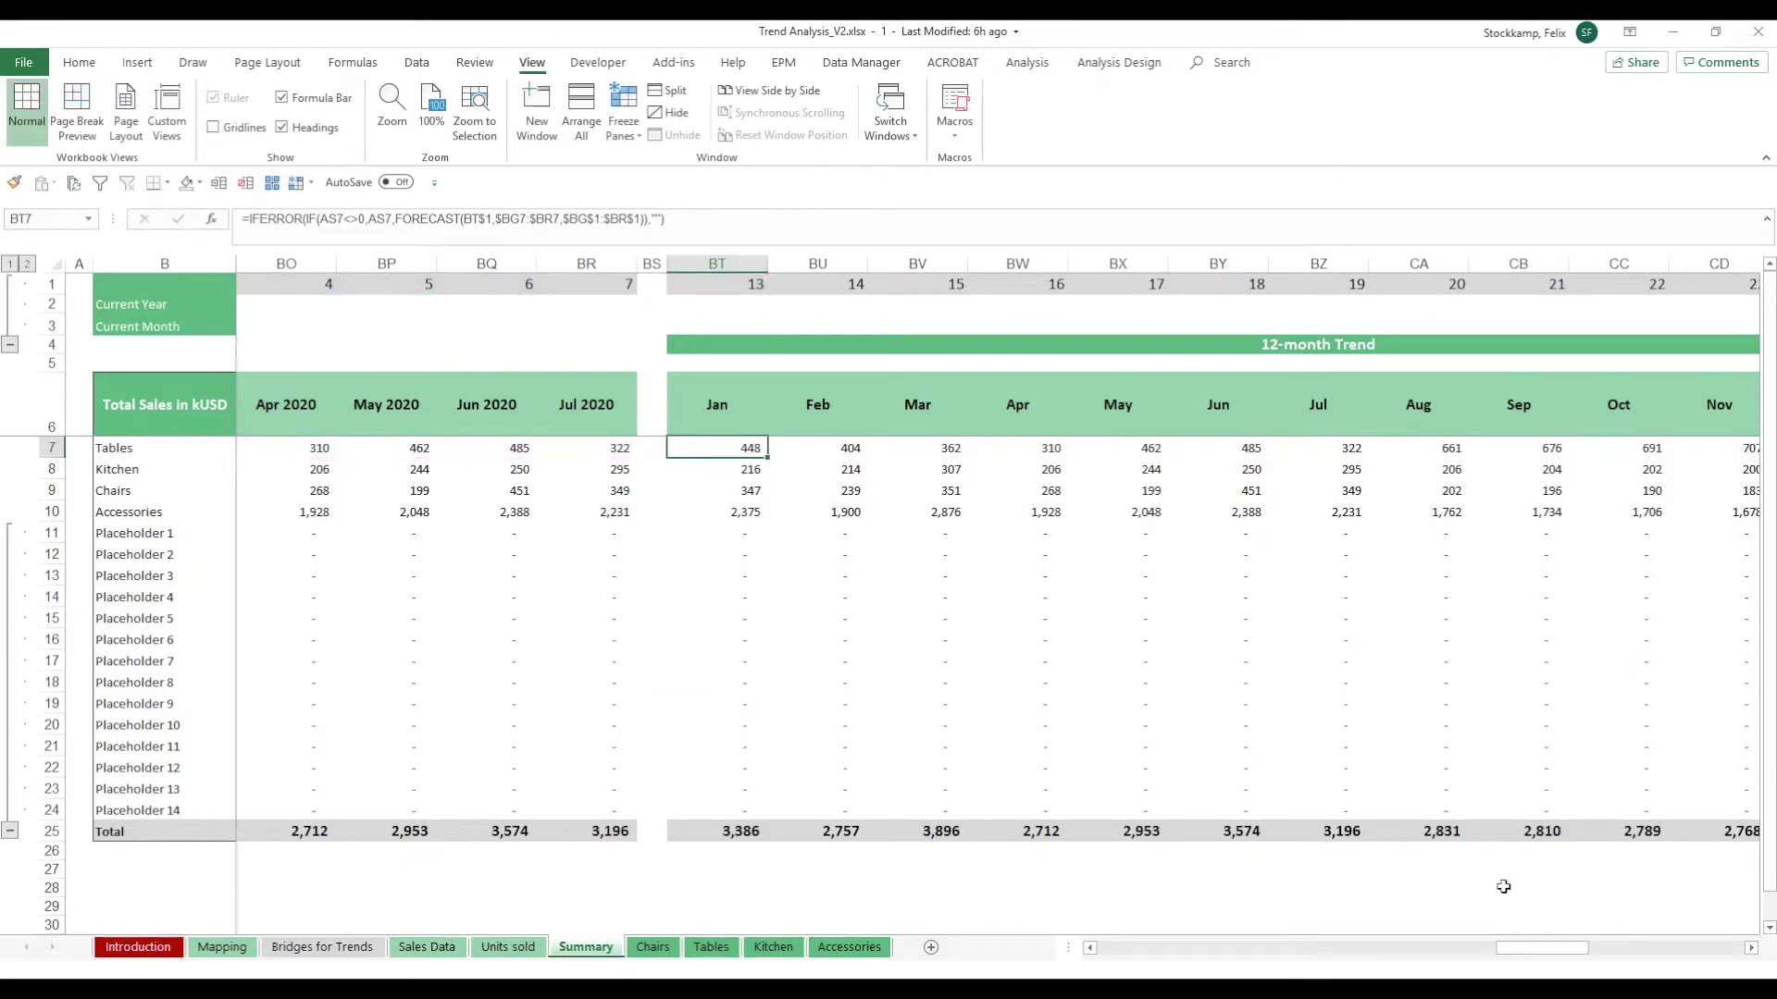
{"action": "left_click_drag", "start_coordinate": [1565, 954], "coordinate": [1721, 951]}
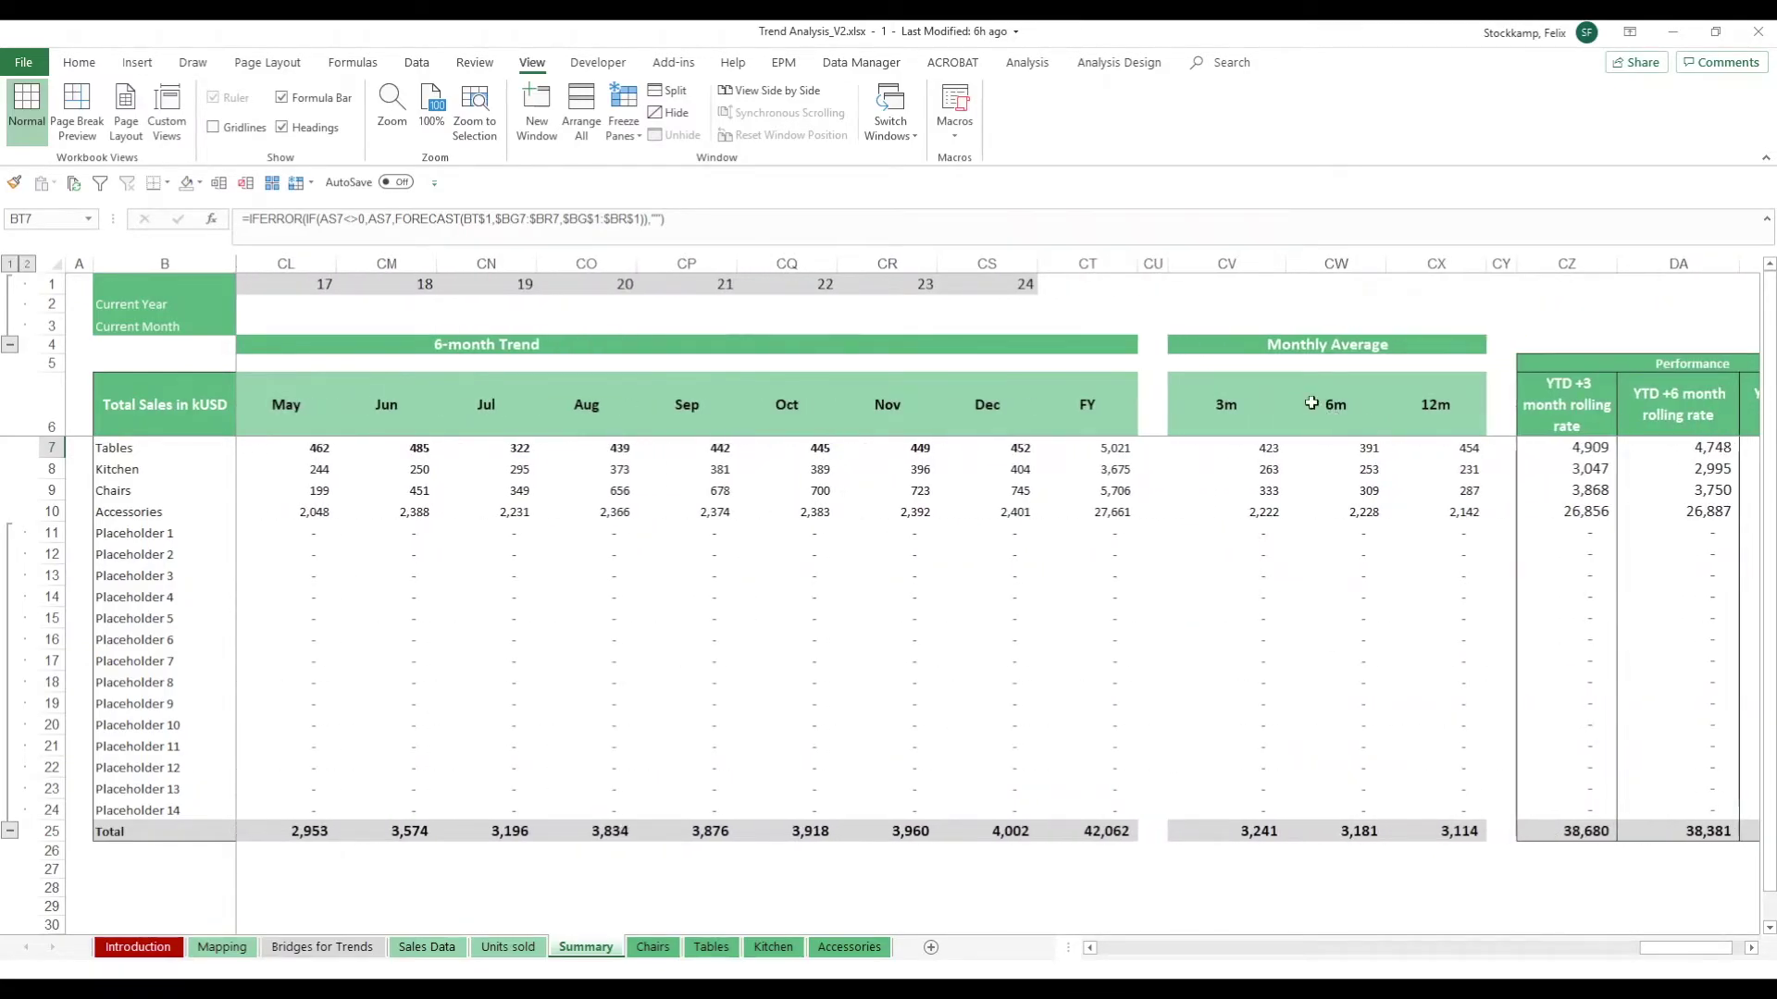
{"action": "left_click", "coordinate": [1258, 446]}
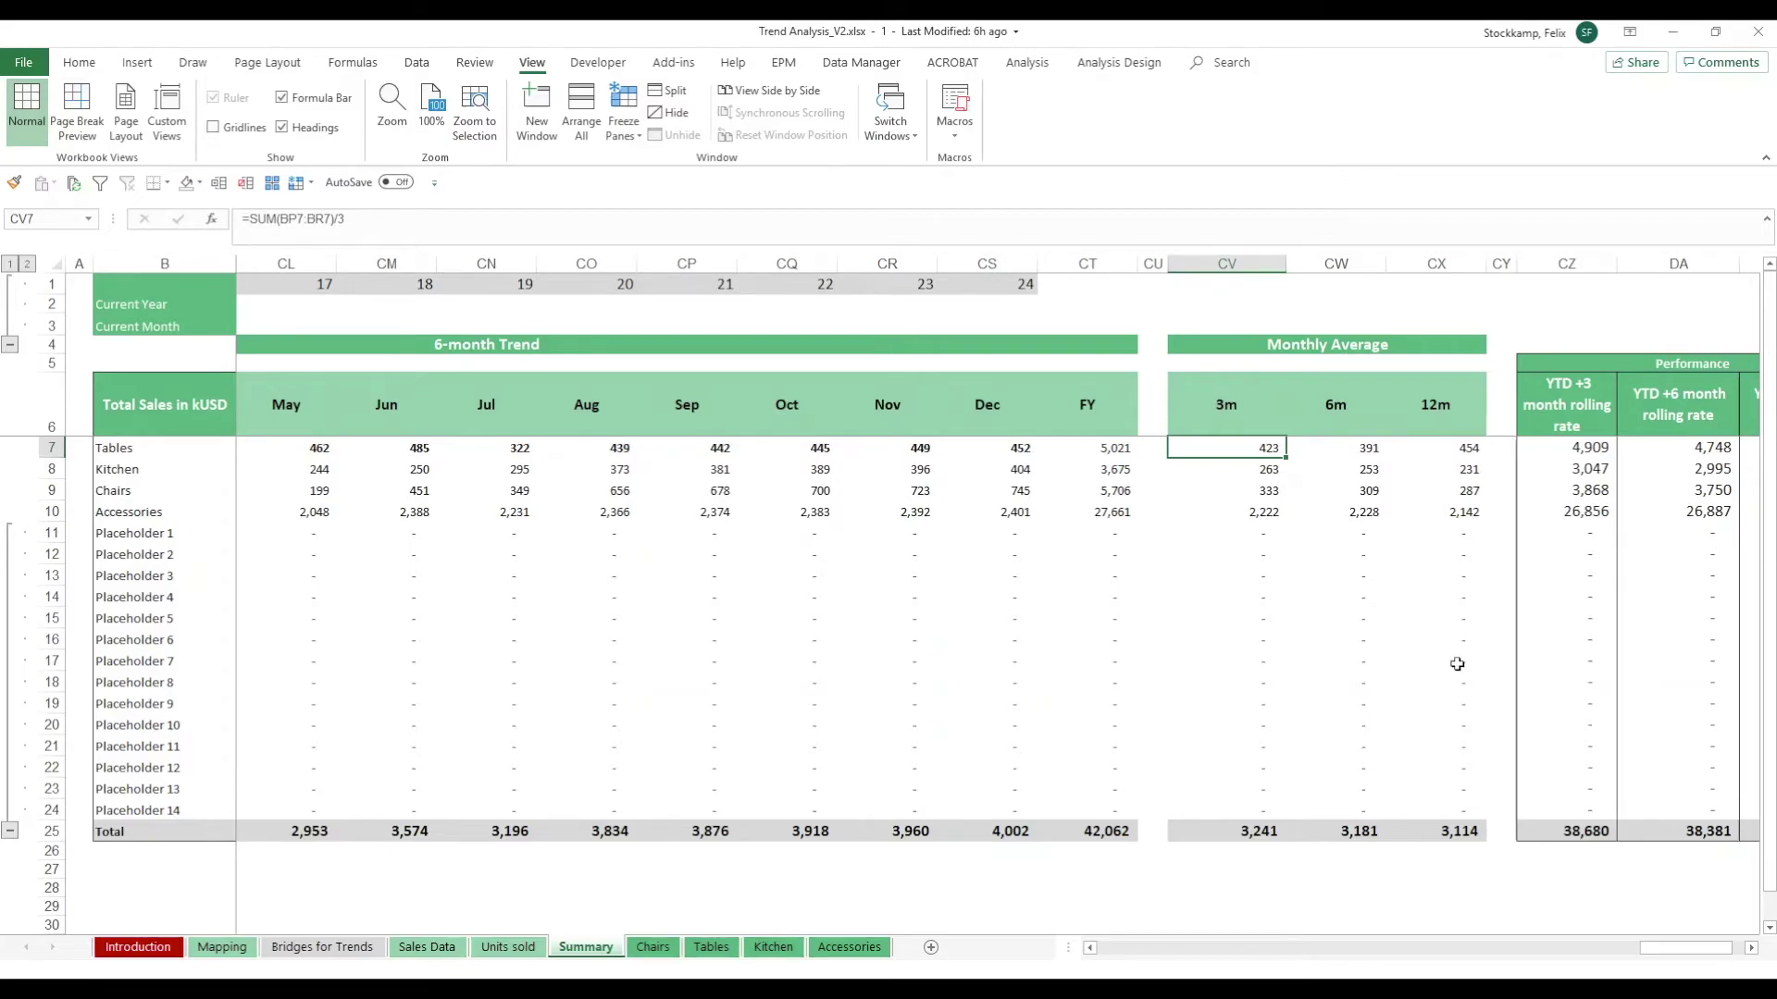
{"action": "left_click_drag", "start_coordinate": [1659, 949], "coordinate": [1096, 955]}
{"action": "left_click", "coordinate": [333, 324]}
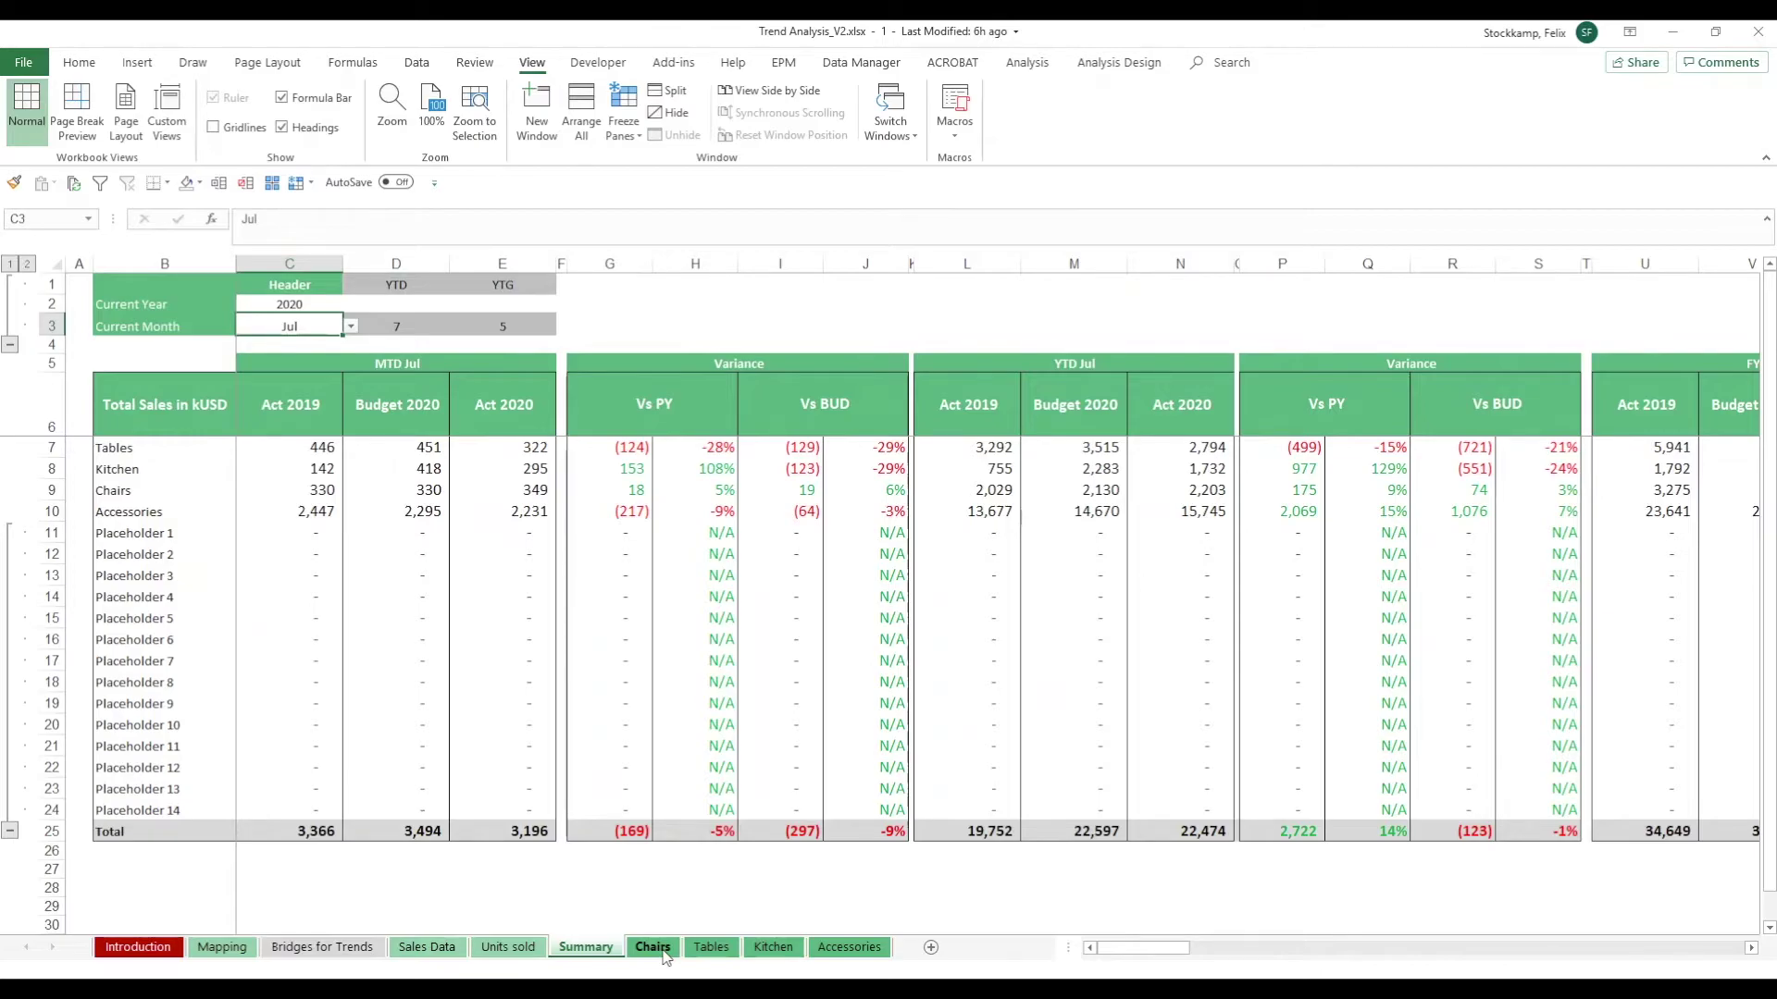
On the Chairs sheet, highlight the Units, Sales in kUSD and Average Price in kUSD tables
{"action": "left_click", "coordinate": [653, 946]}
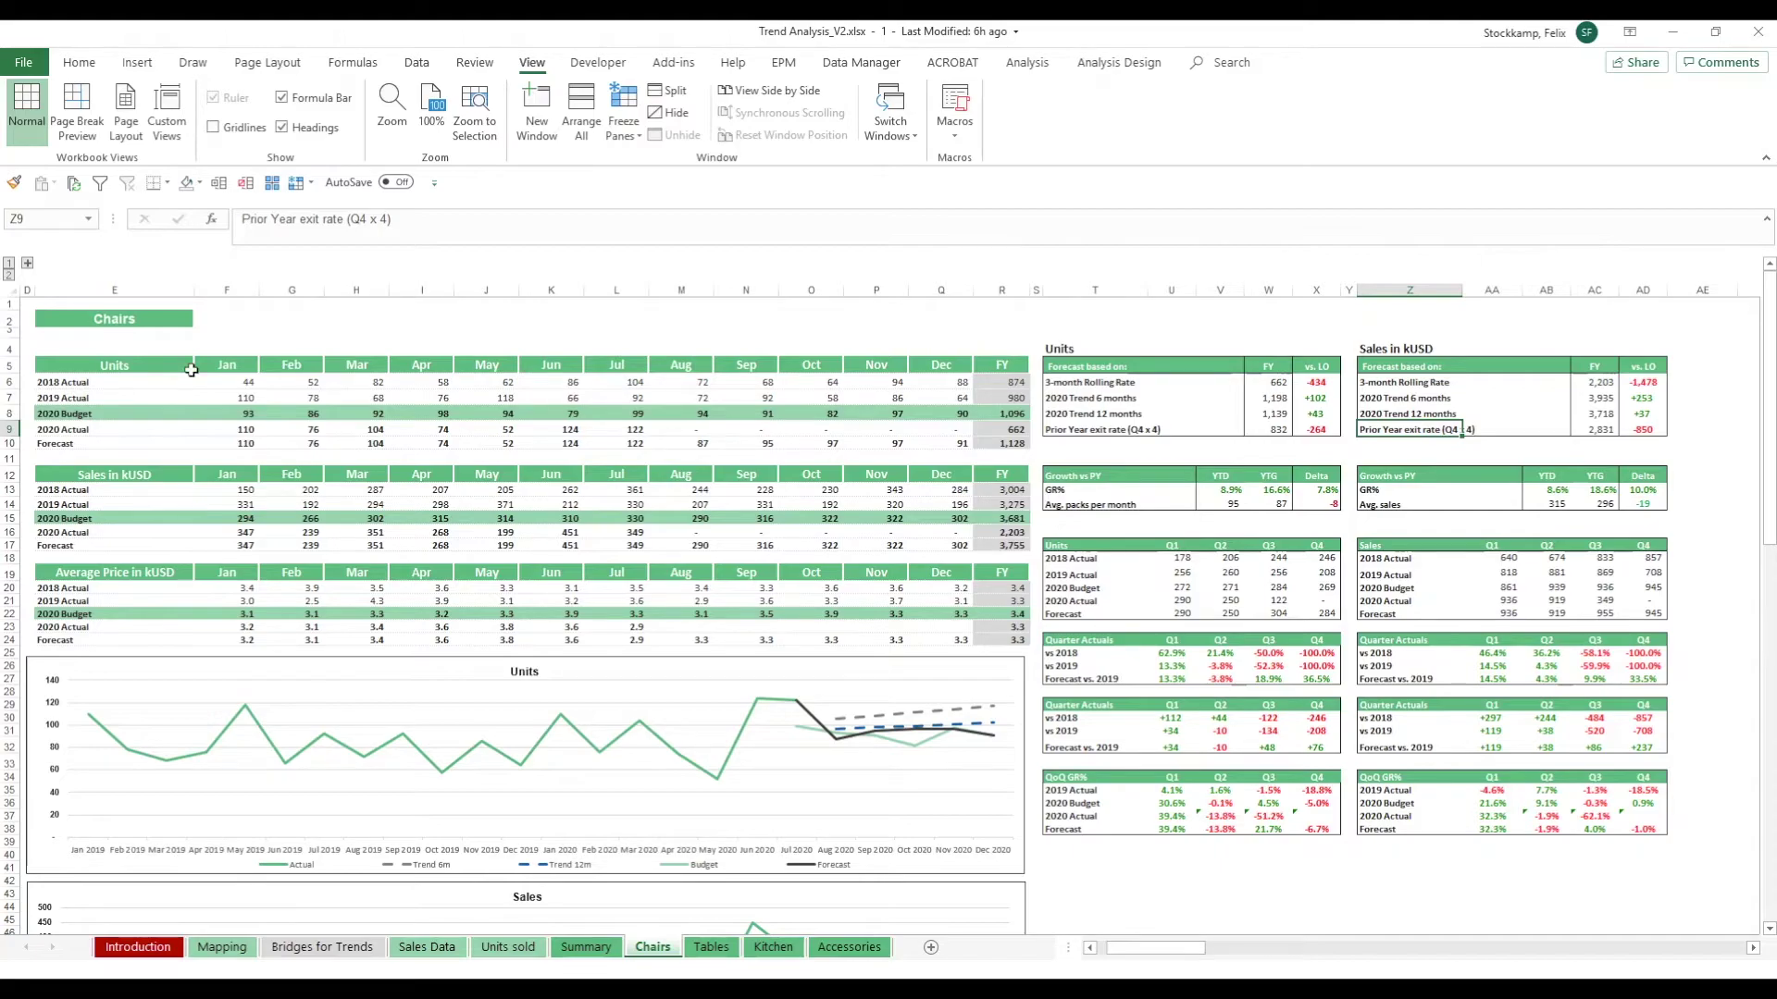
{"action": "left_click_drag", "start_coordinate": [162, 370], "coordinate": [945, 445]}
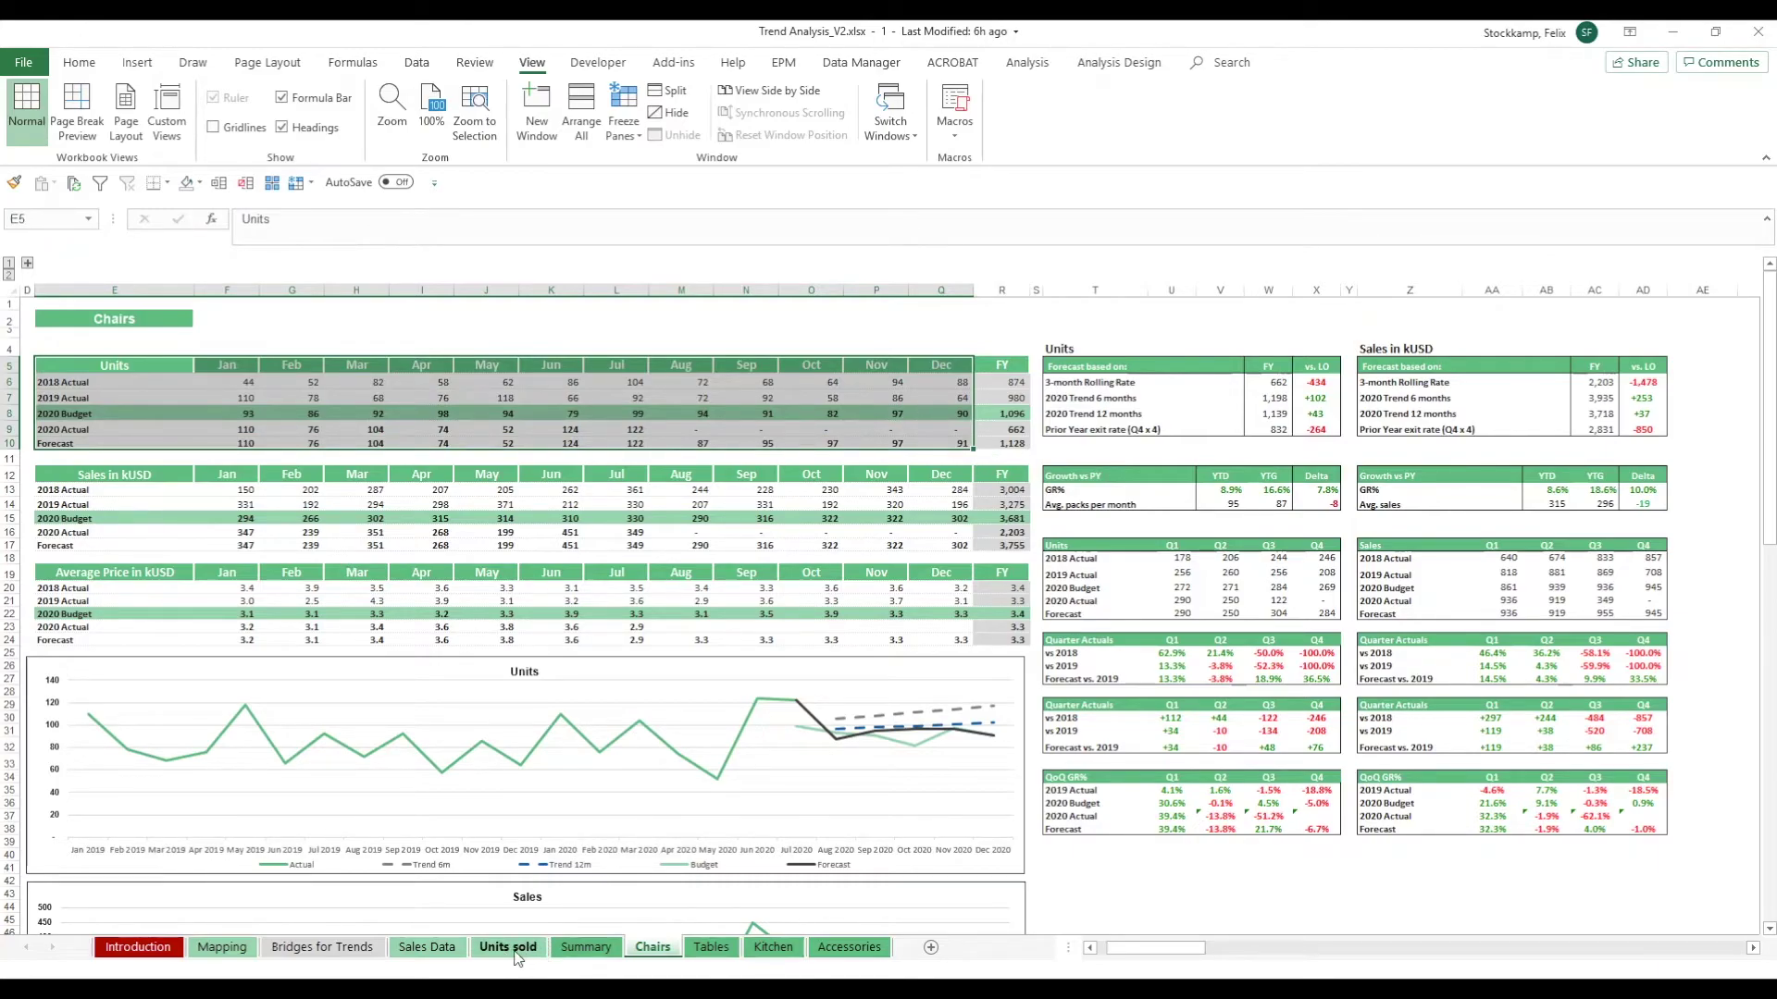
{"action": "mouse_move", "coordinate": [103, 481]}
{"action": "left_mouse_down"}
{"action": "mouse_move", "coordinate": [935, 538]}
{"action": "mouse_move", "coordinate": [917, 541]}
{"action": "left_mouse_up"}
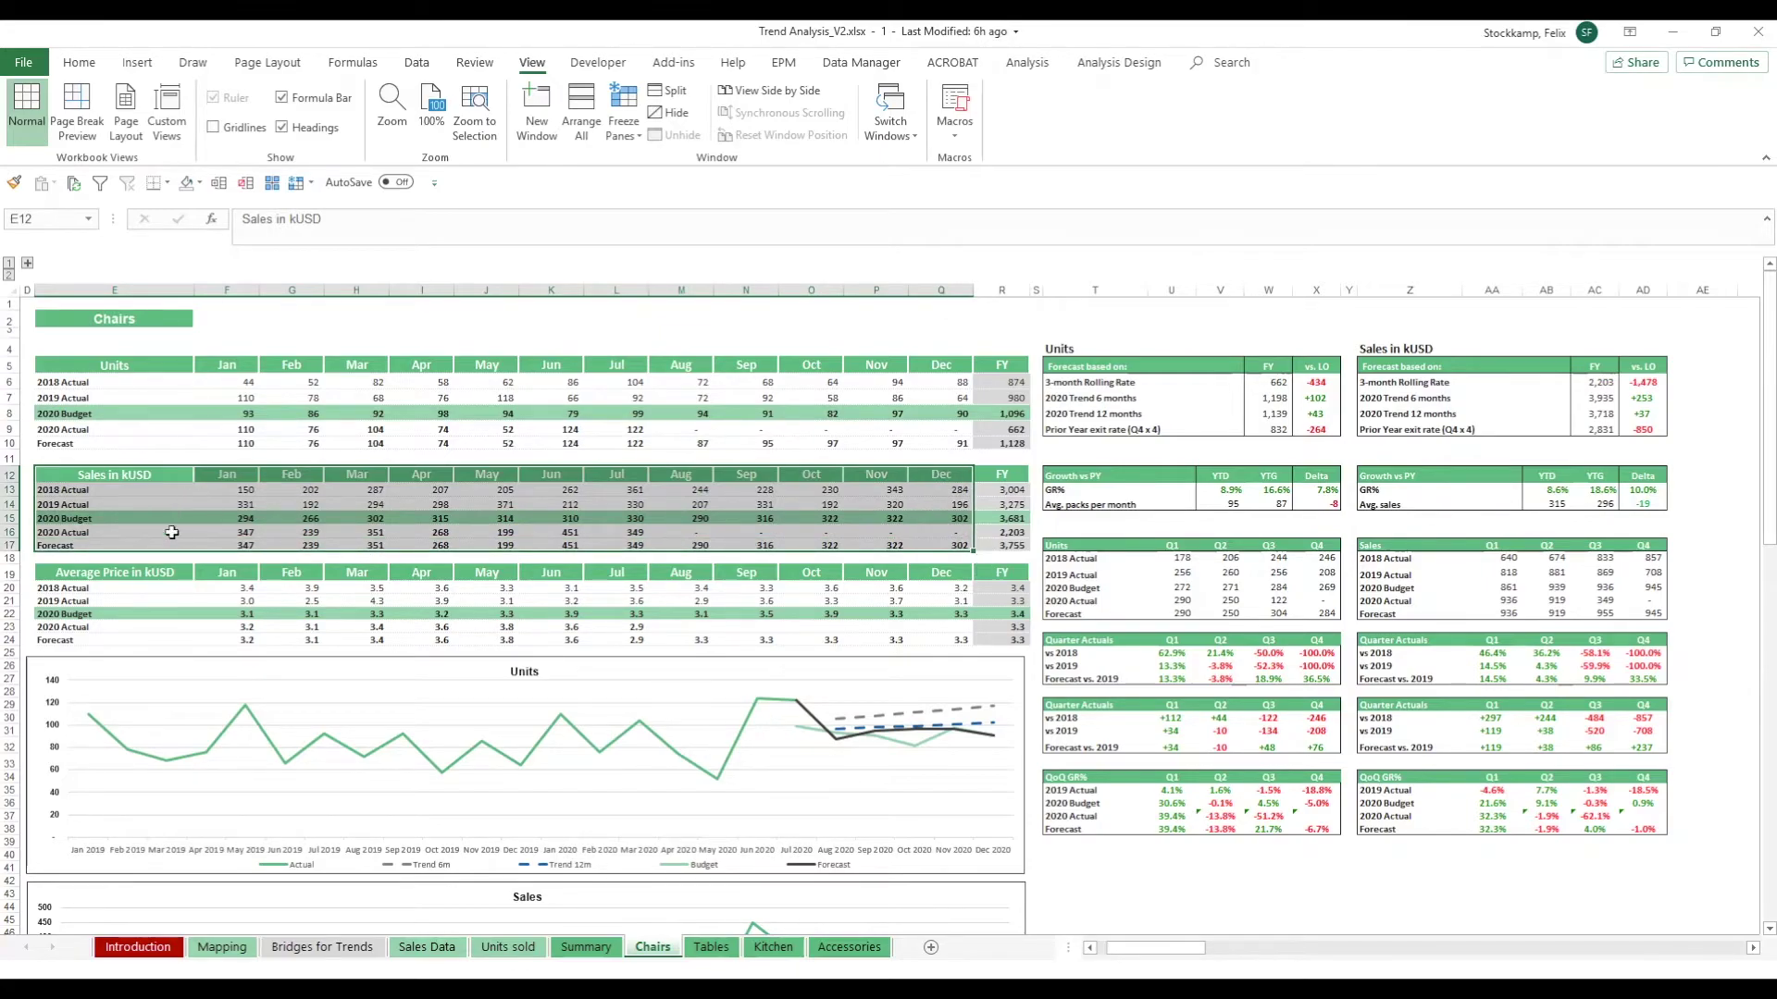
{"action": "left_click_drag", "start_coordinate": [142, 567], "coordinate": [952, 636]}
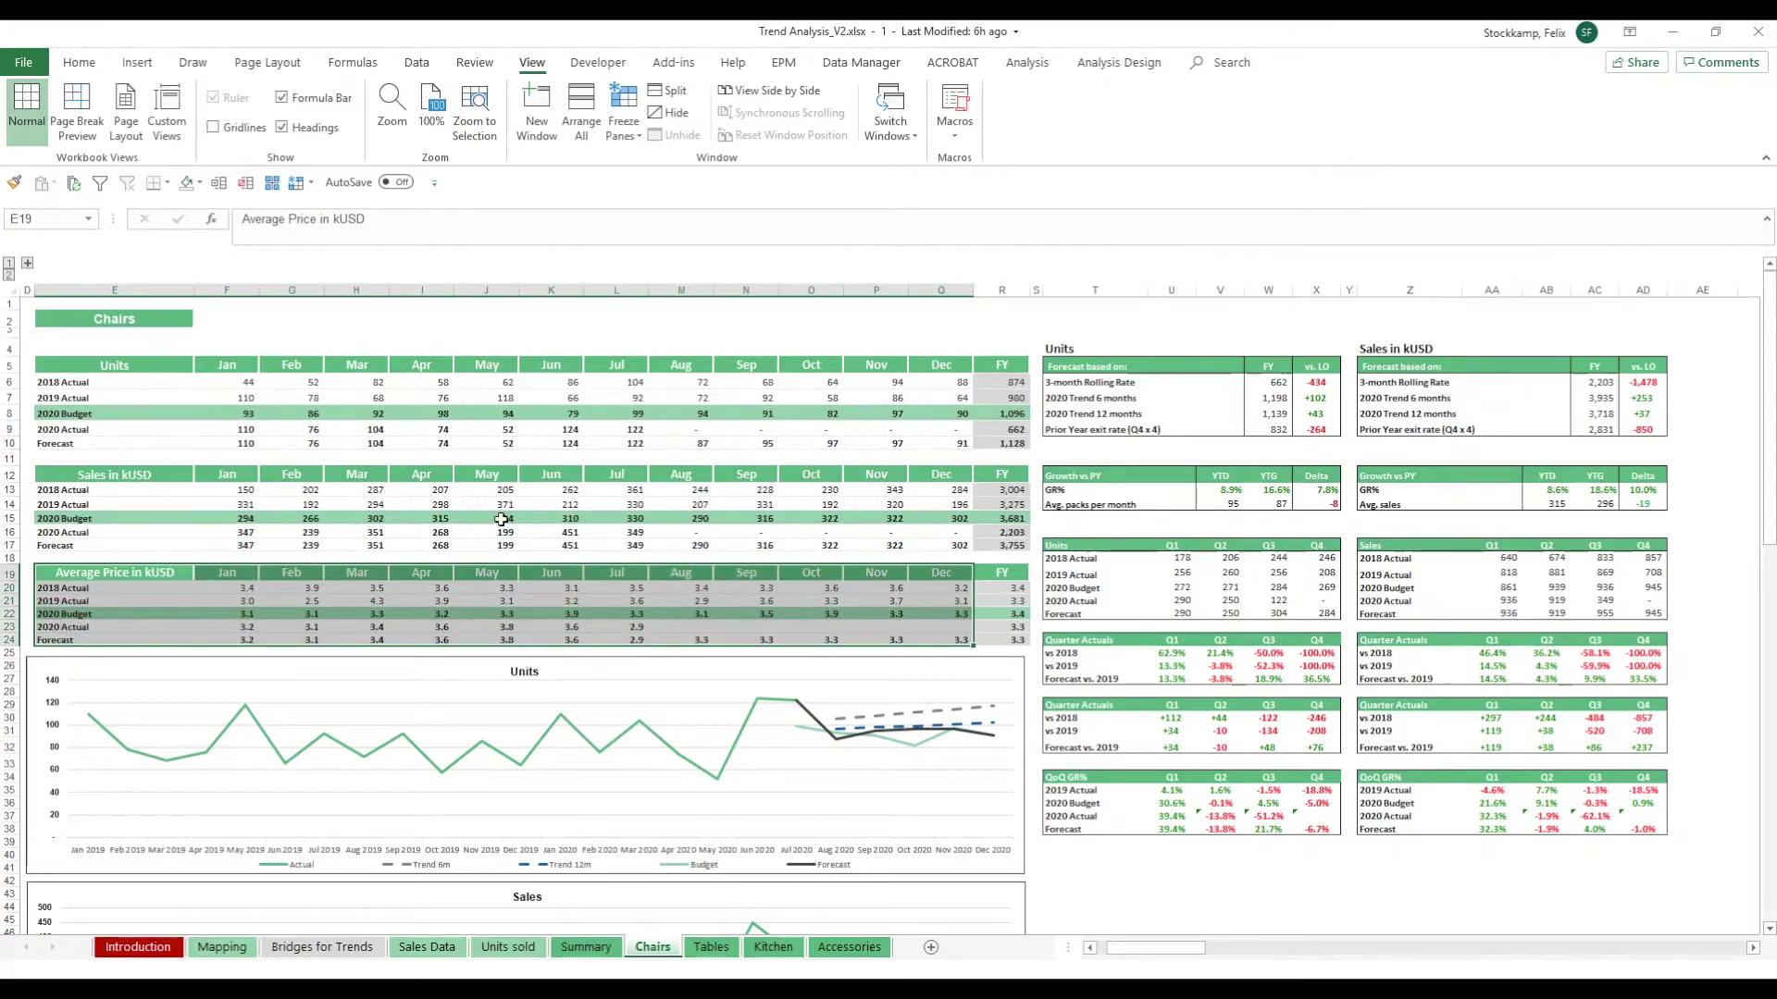
{"action": "scroll", "coordinate": [861, 638], "scroll_direction": "down", "scroll_amount": 3}
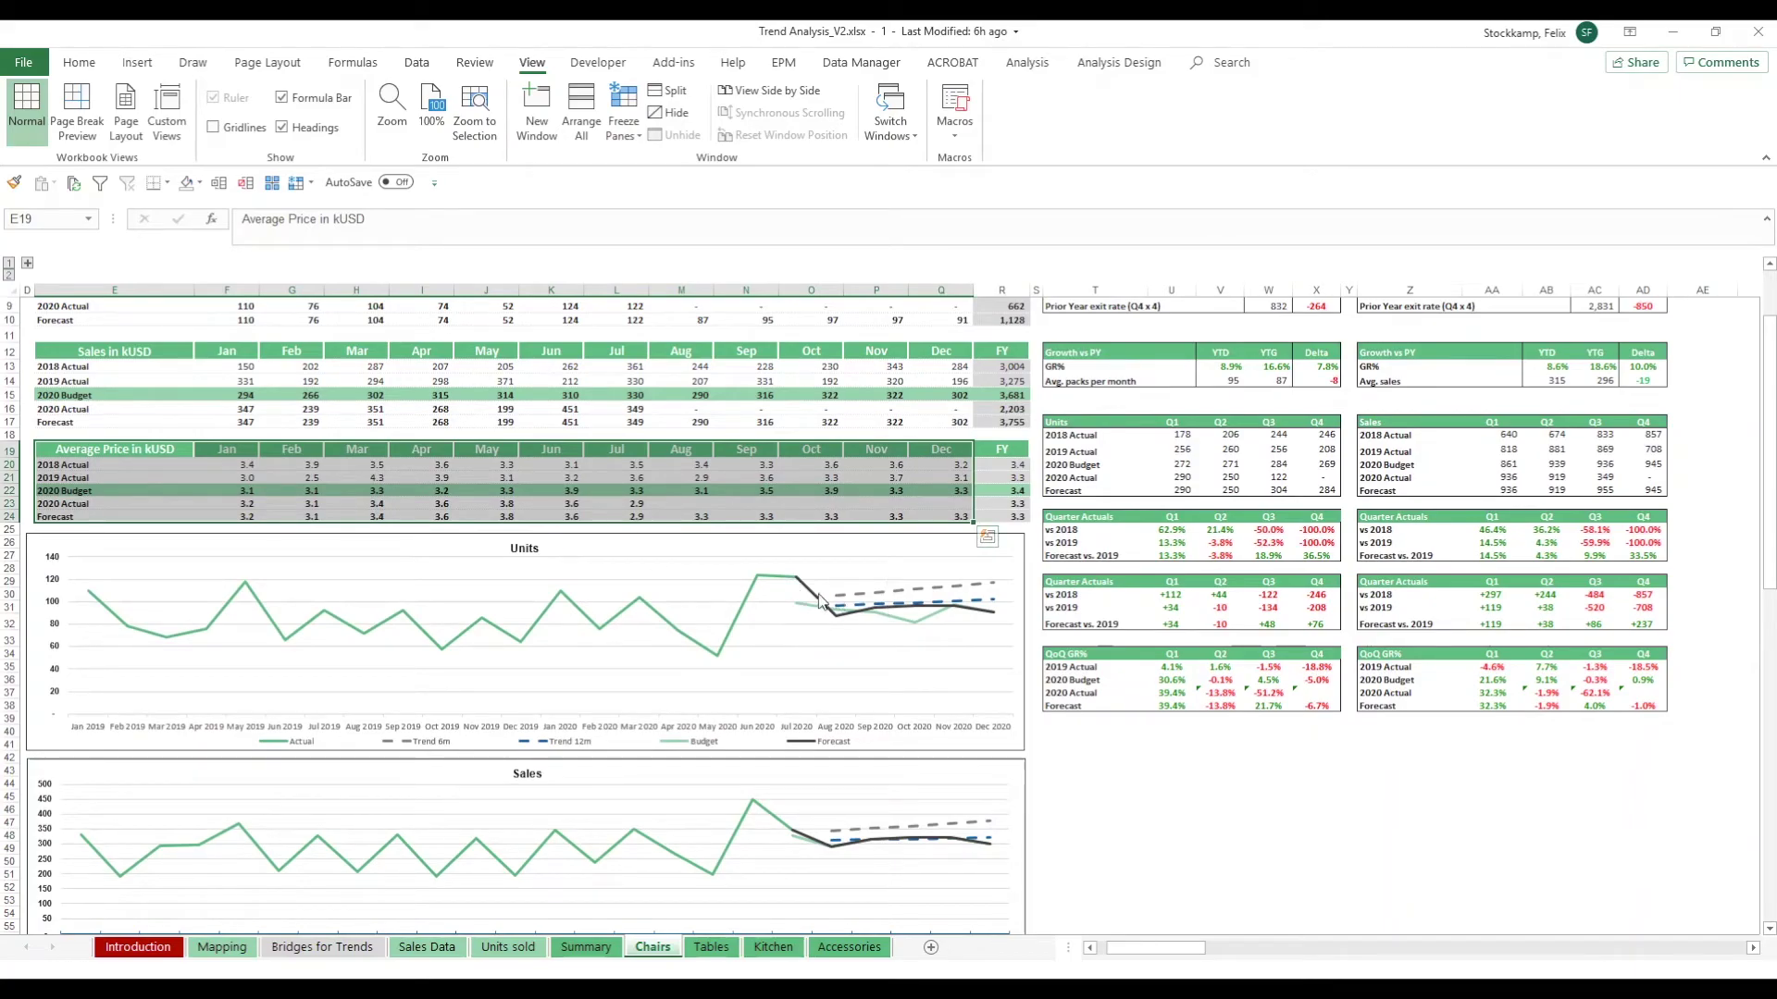
{"action": "scroll", "coordinate": [626, 624], "scroll_direction": "down", "scroll_amount": 1}
{"action": "scroll", "coordinate": [625, 624], "scroll_direction": "down", "scroll_amount": 1}
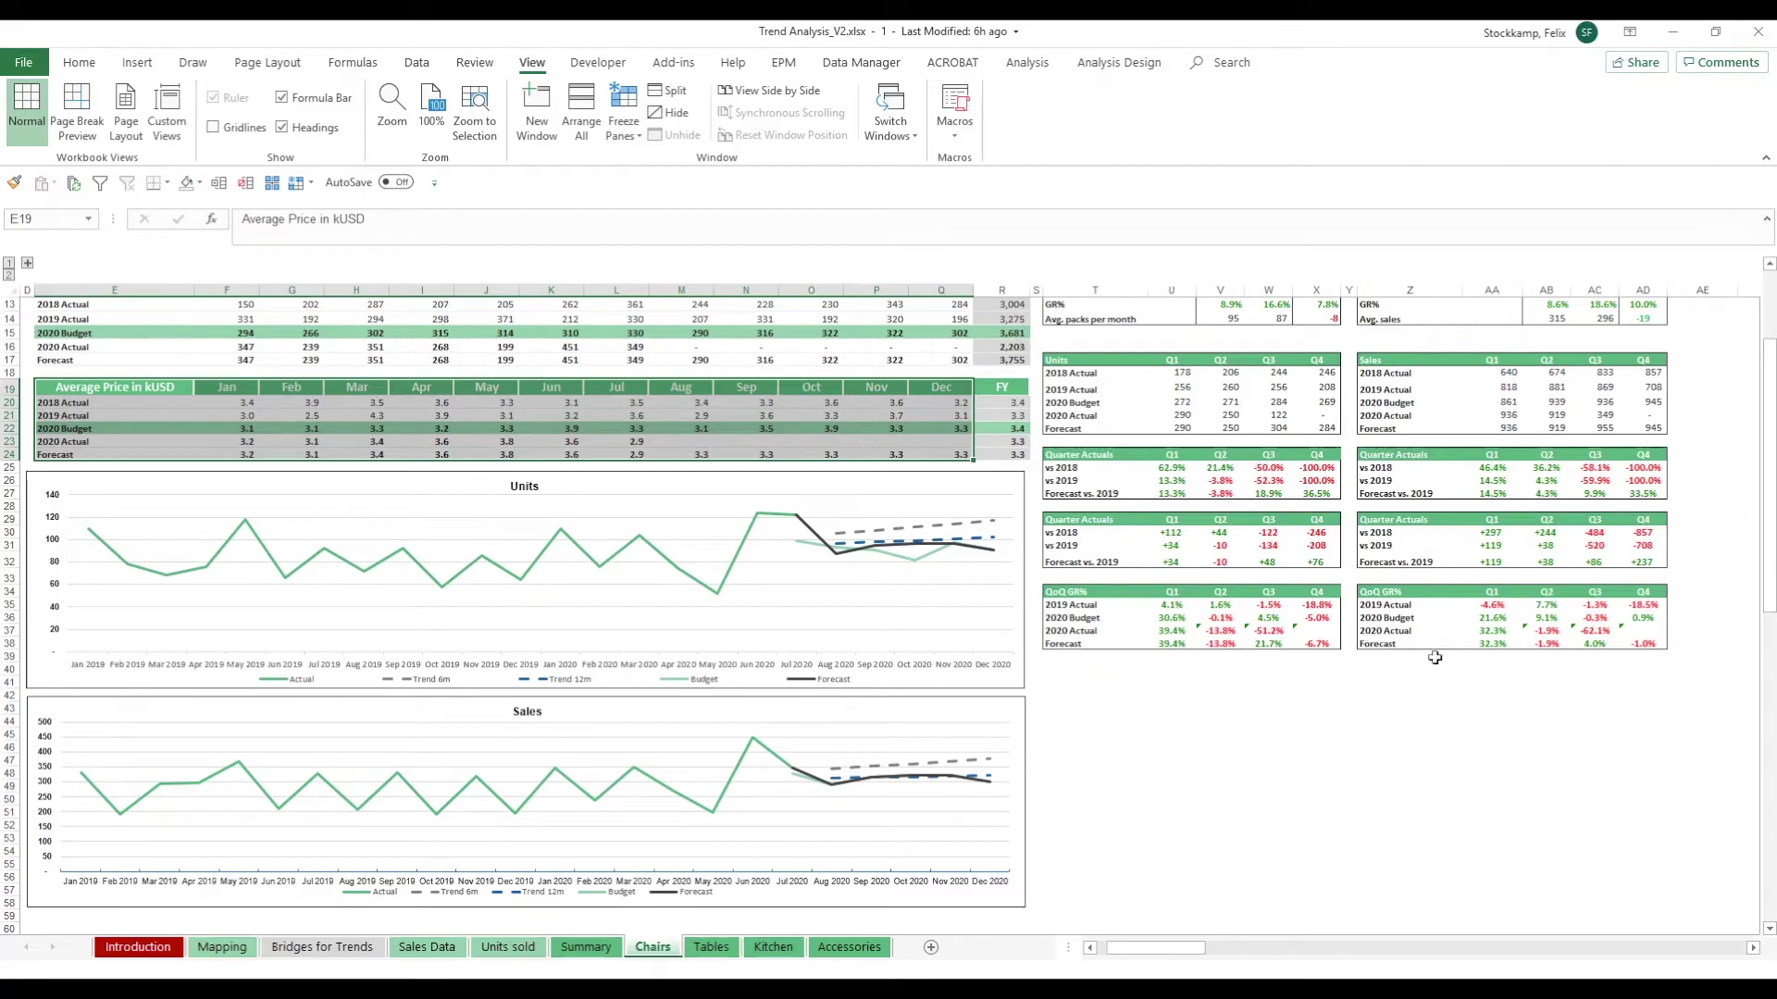
{"action": "scroll", "coordinate": [1434, 656], "scroll_direction": "up", "scroll_amount": 4}
Select forecast columns T–AD, unhide the grouped helper calculation columns, then go to Tables
{"action": "left_click", "coordinate": [1106, 288]}
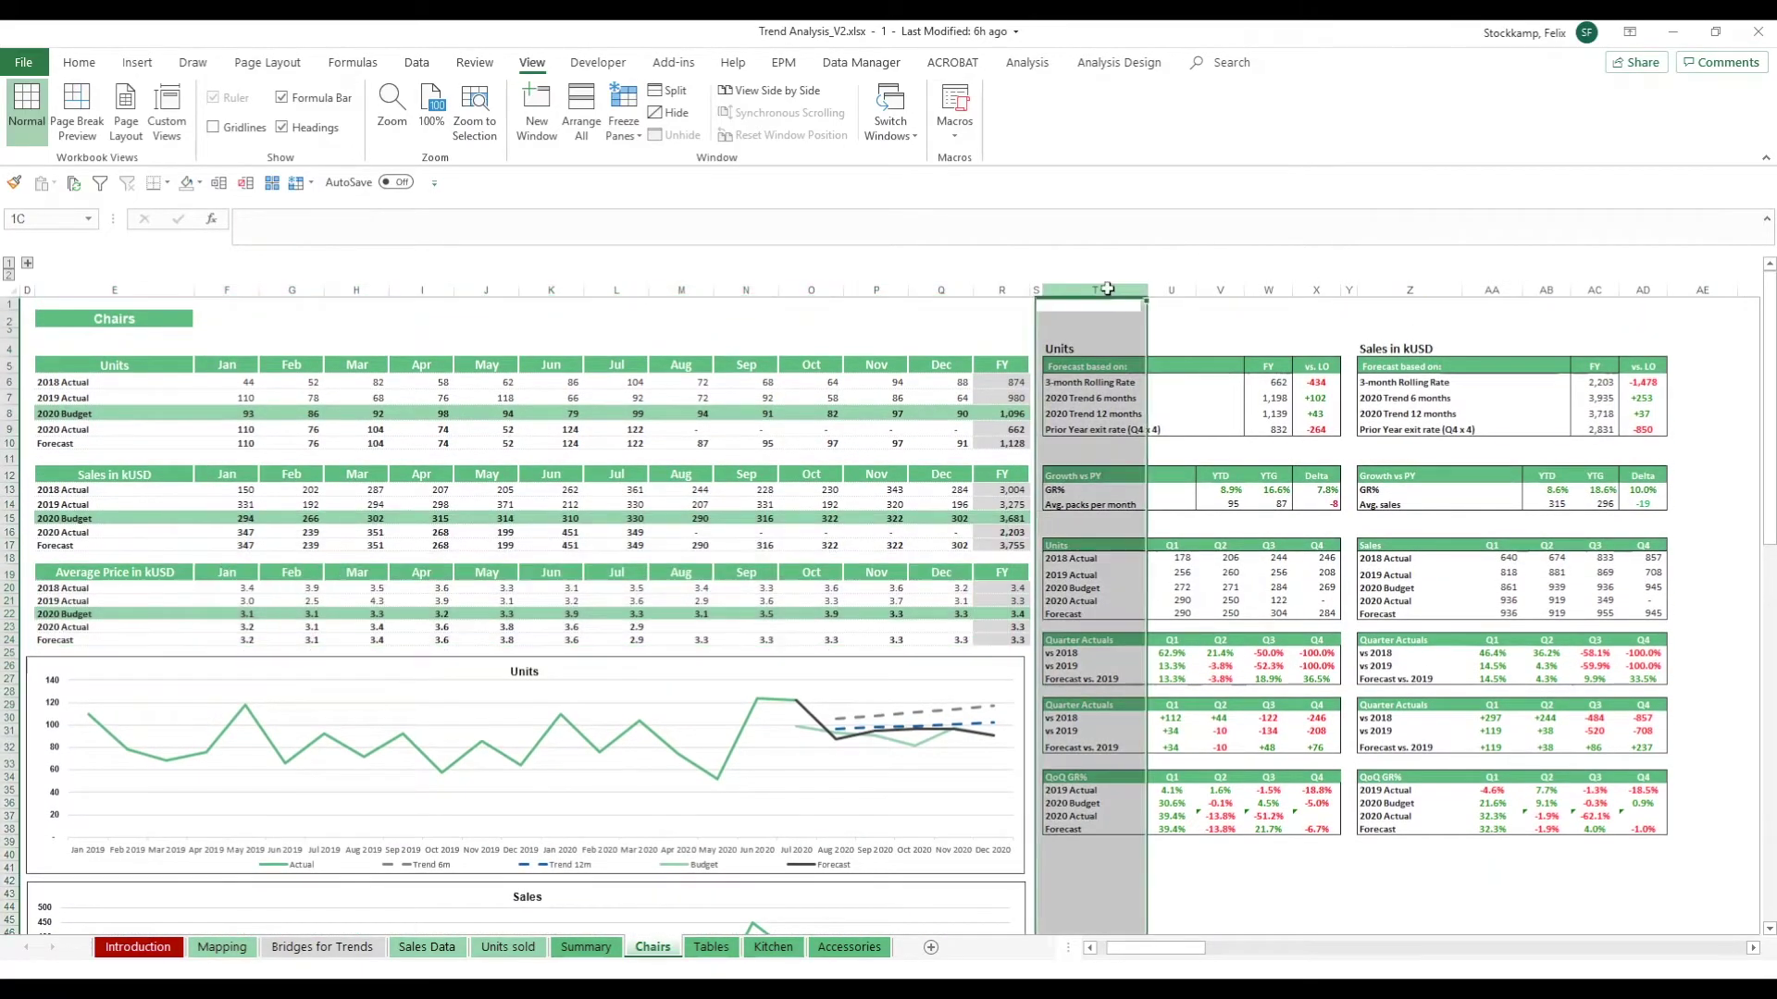
{"action": "left_click_drag", "start_coordinate": [1107, 289], "coordinate": [1638, 298]}
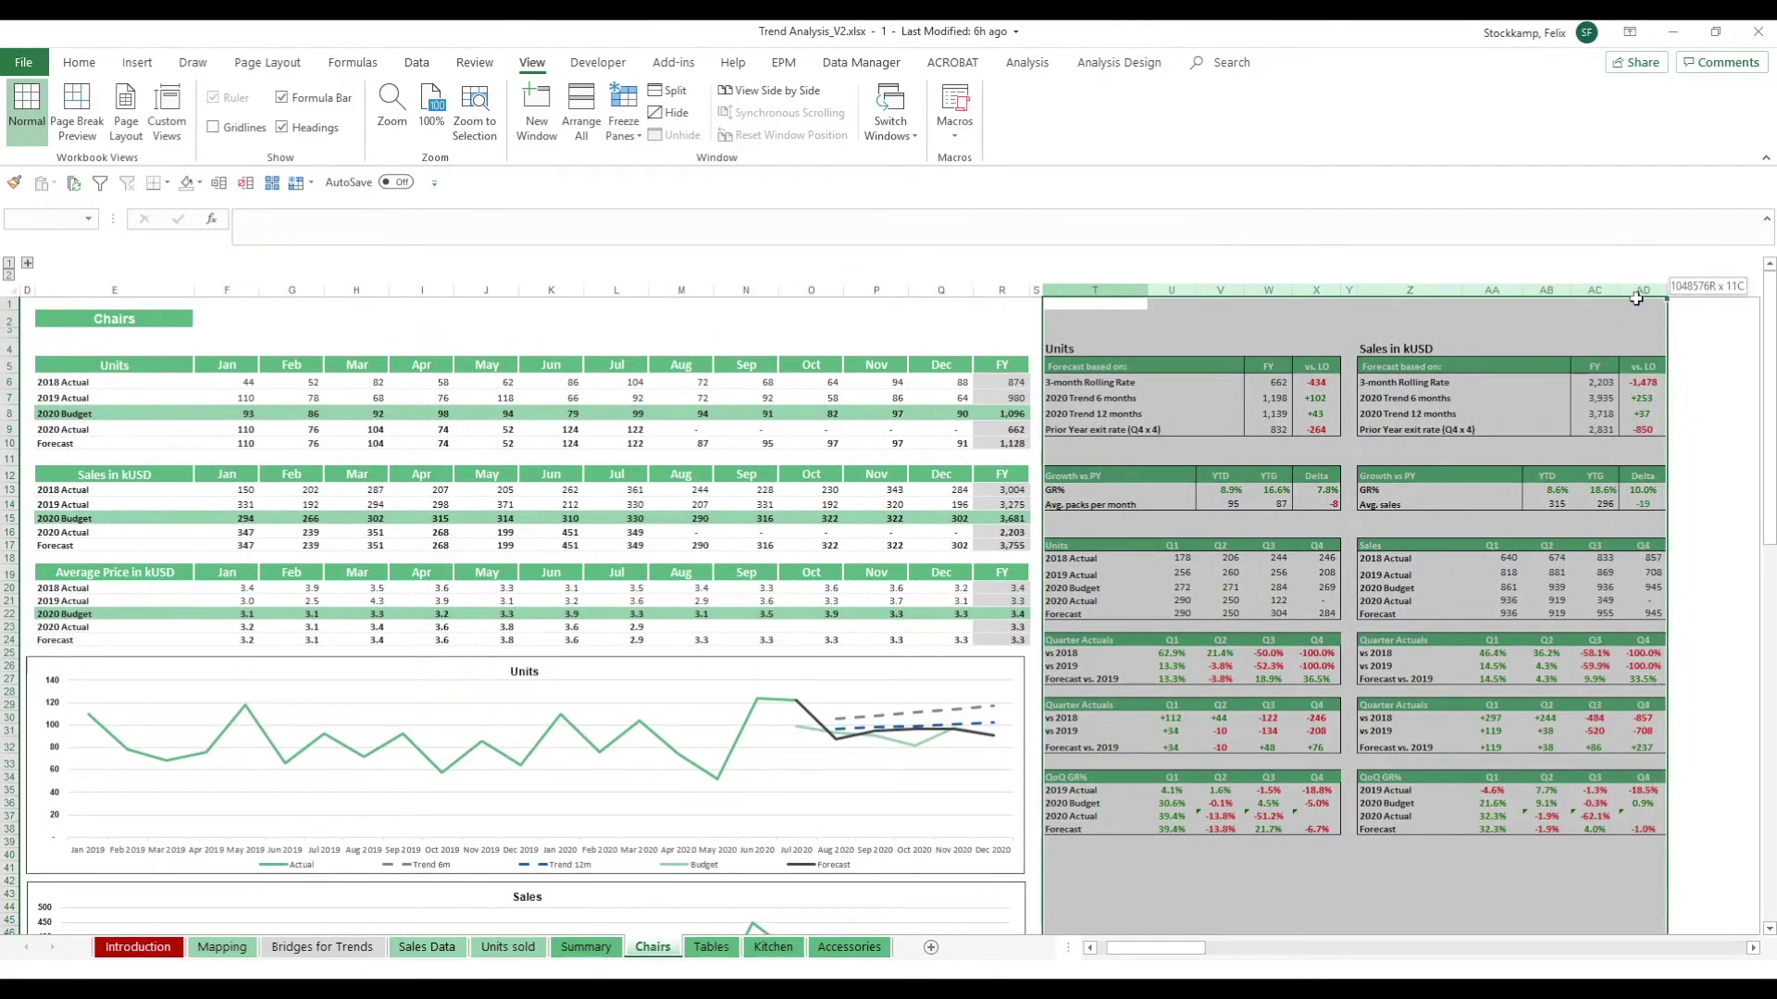
{"action": "left_click", "coordinate": [1331, 444]}
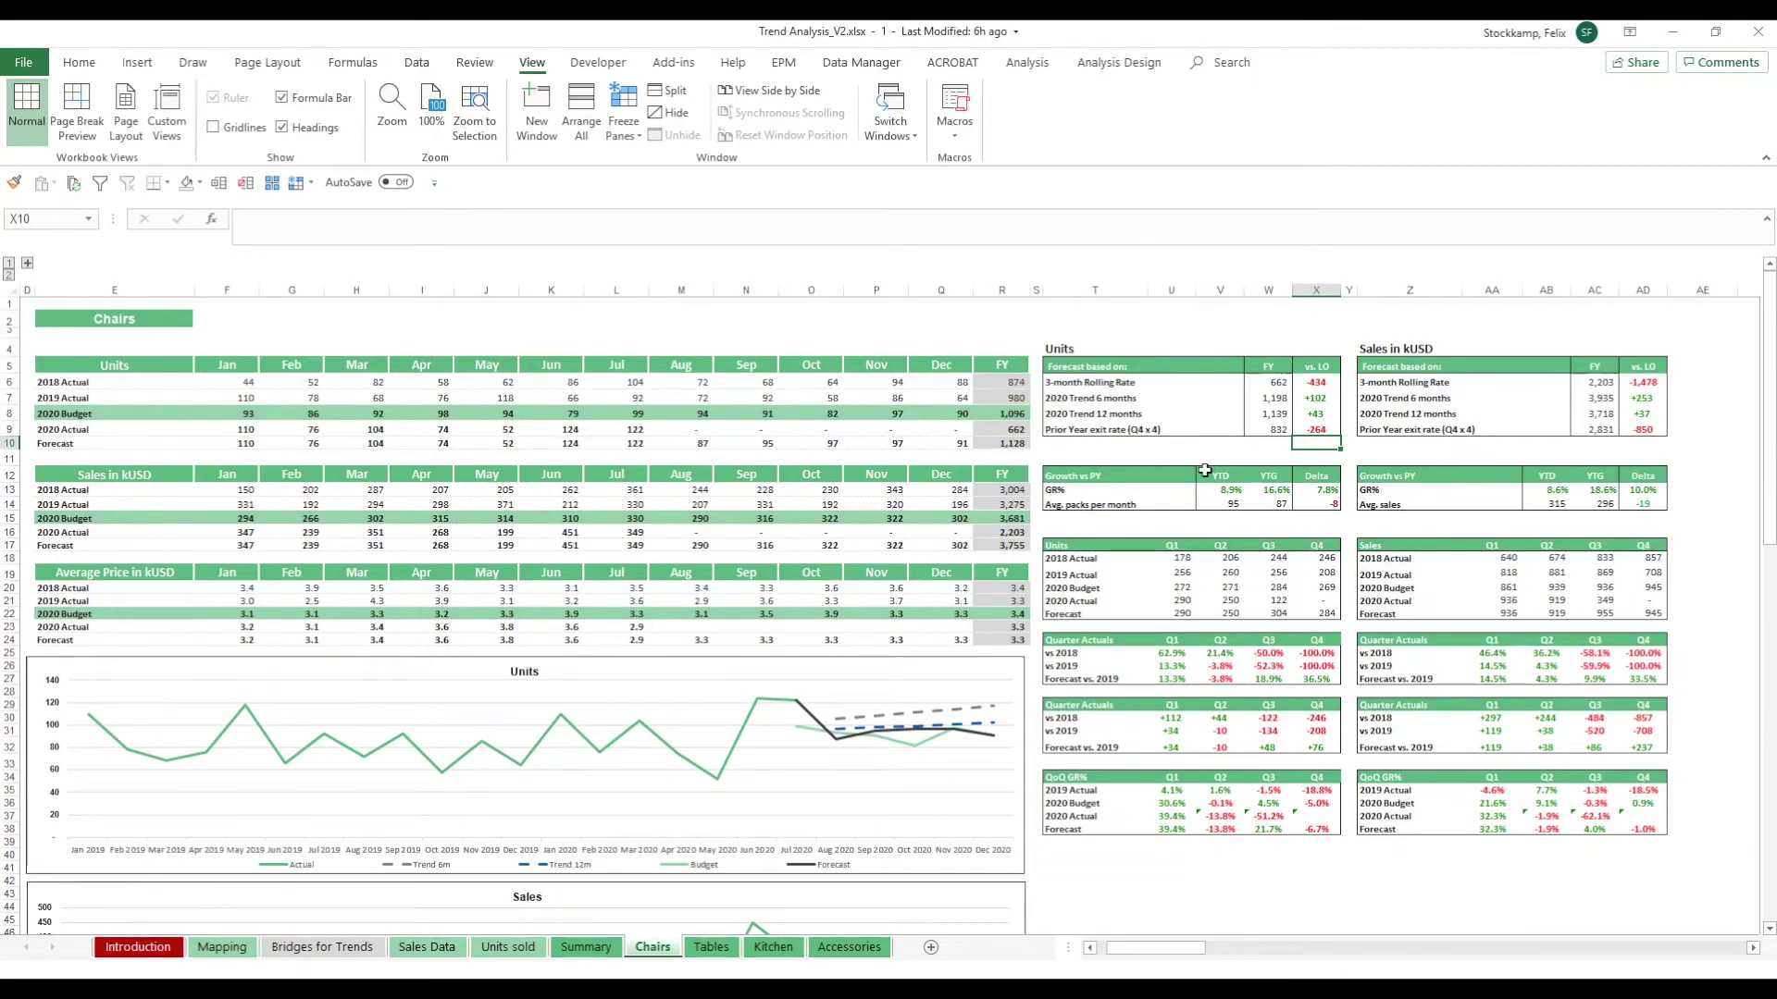
{"action": "key", "text": "Right"}
{"action": "key", "text": "Right"}
{"action": "key", "text": "Right"}
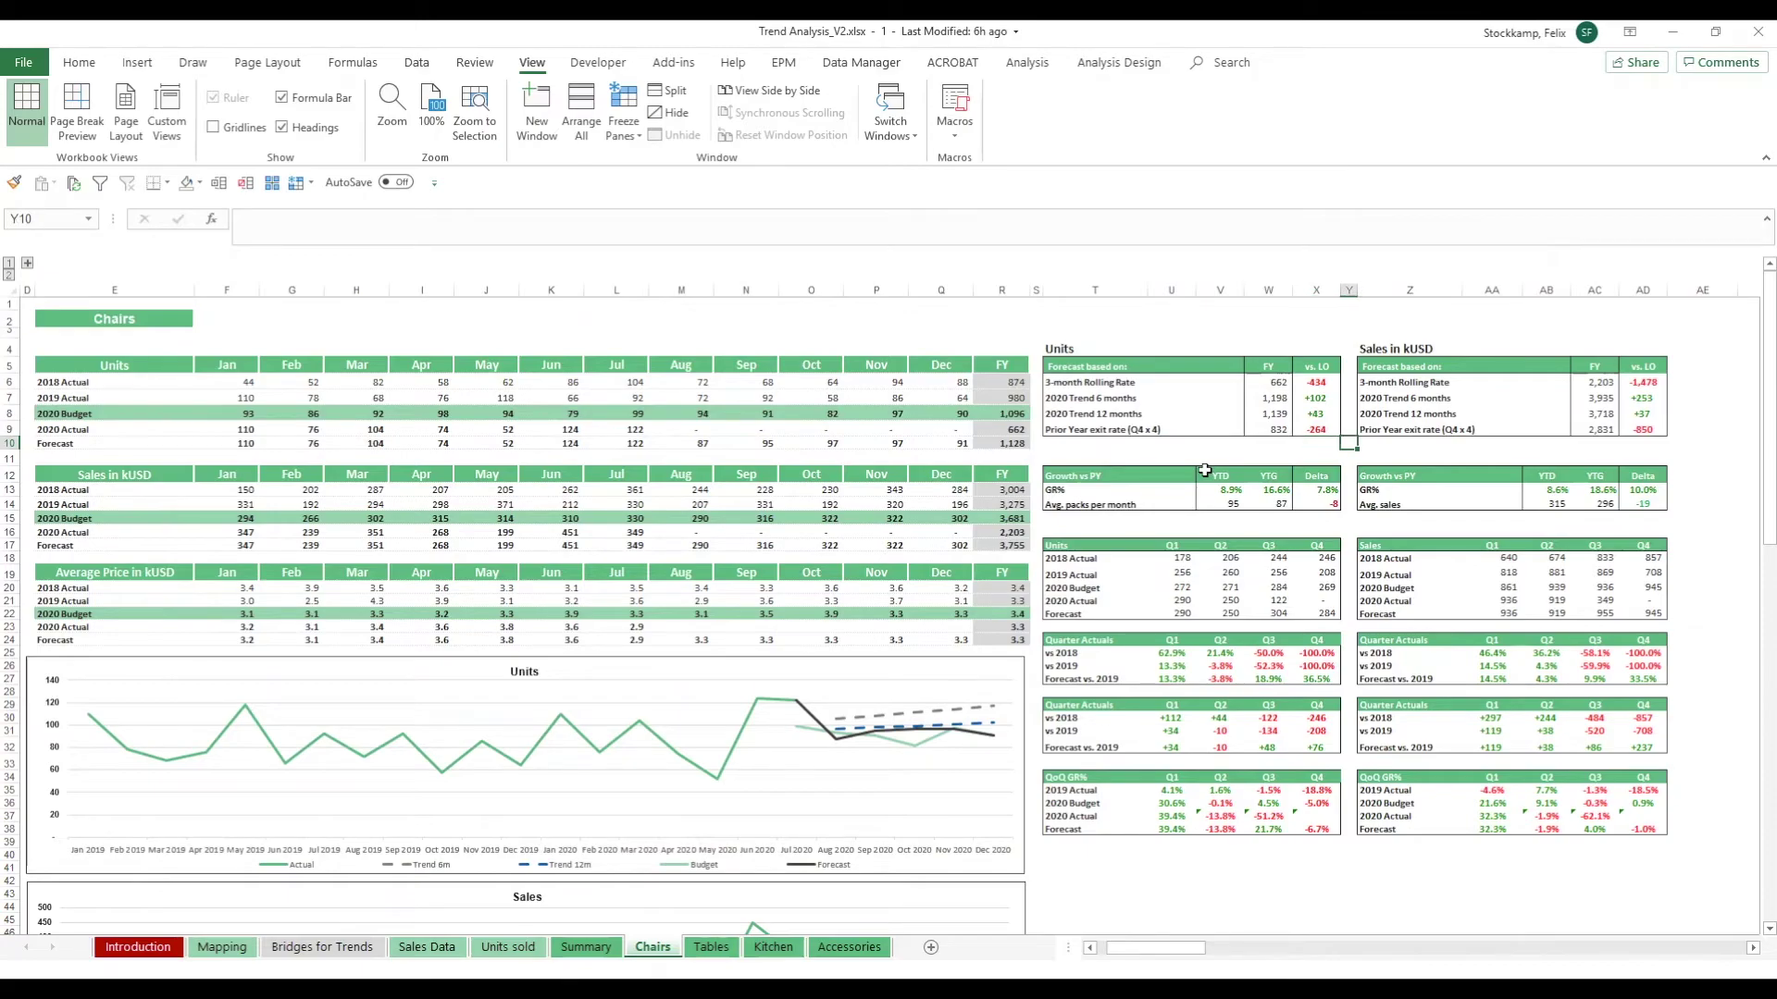
{"action": "key", "text": "Right"}
{"action": "key", "text": "Right"}
{"action": "key", "text": "Right"}
{"action": "key", "text": "Right"}
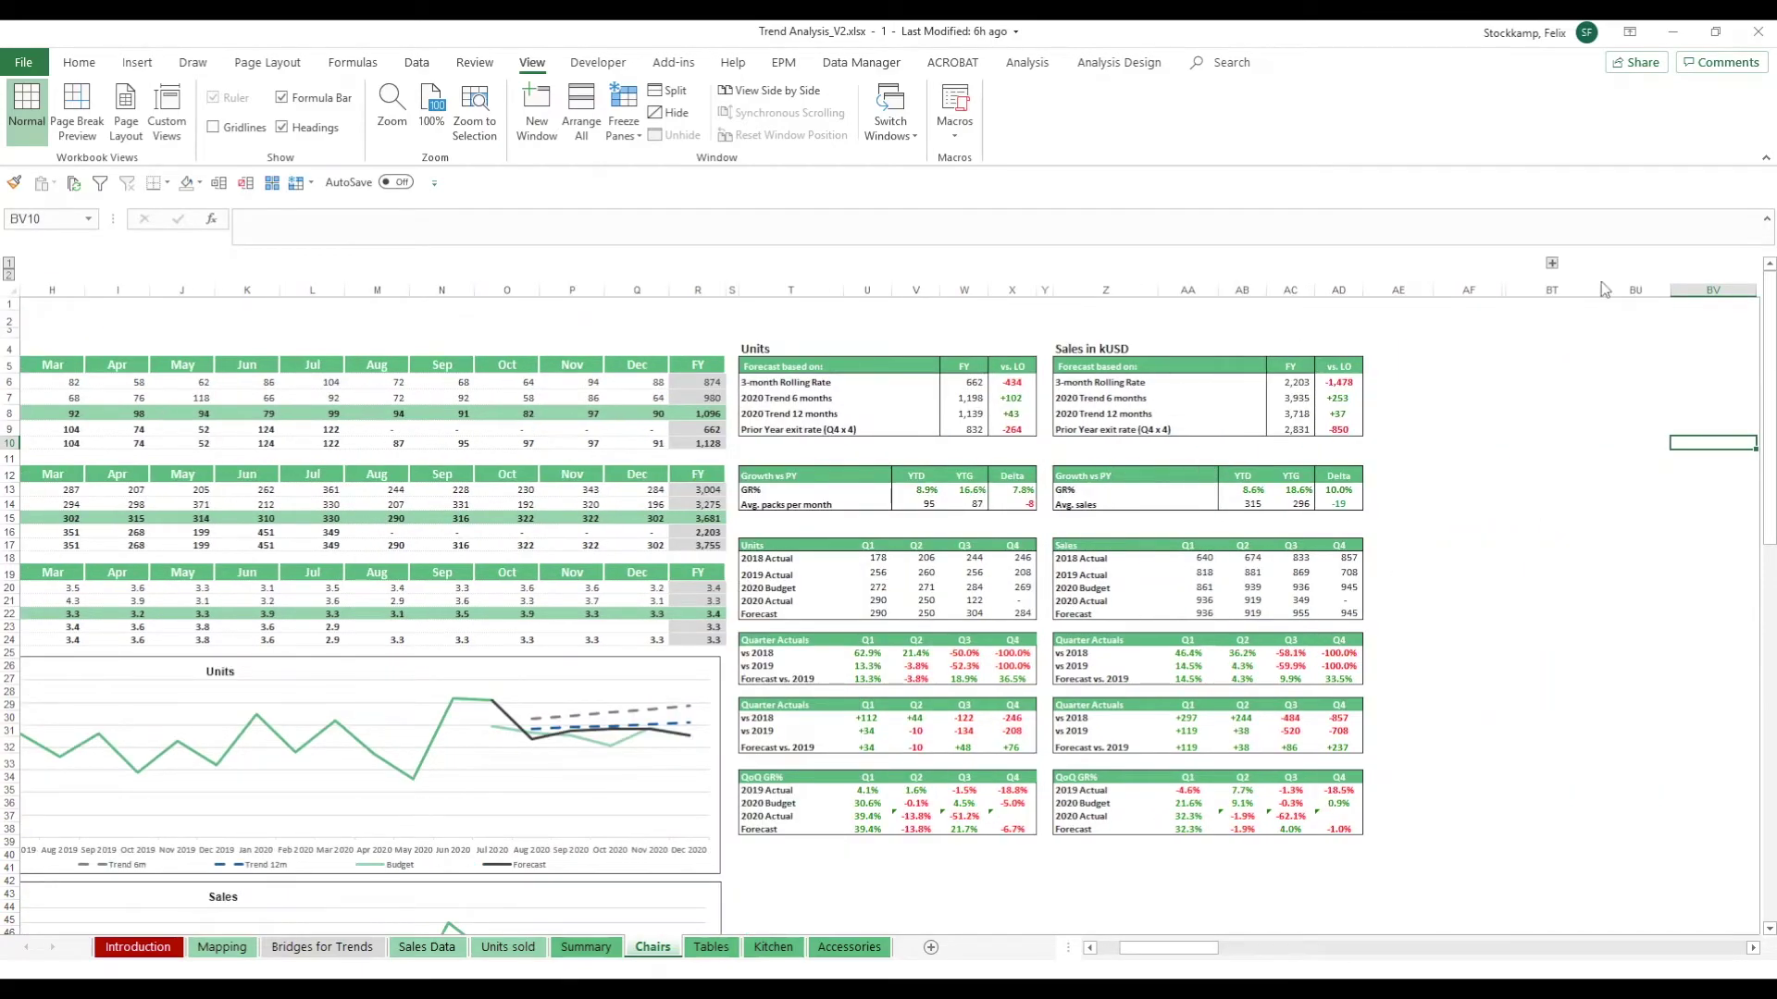
{"action": "left_click", "coordinate": [1552, 263]}
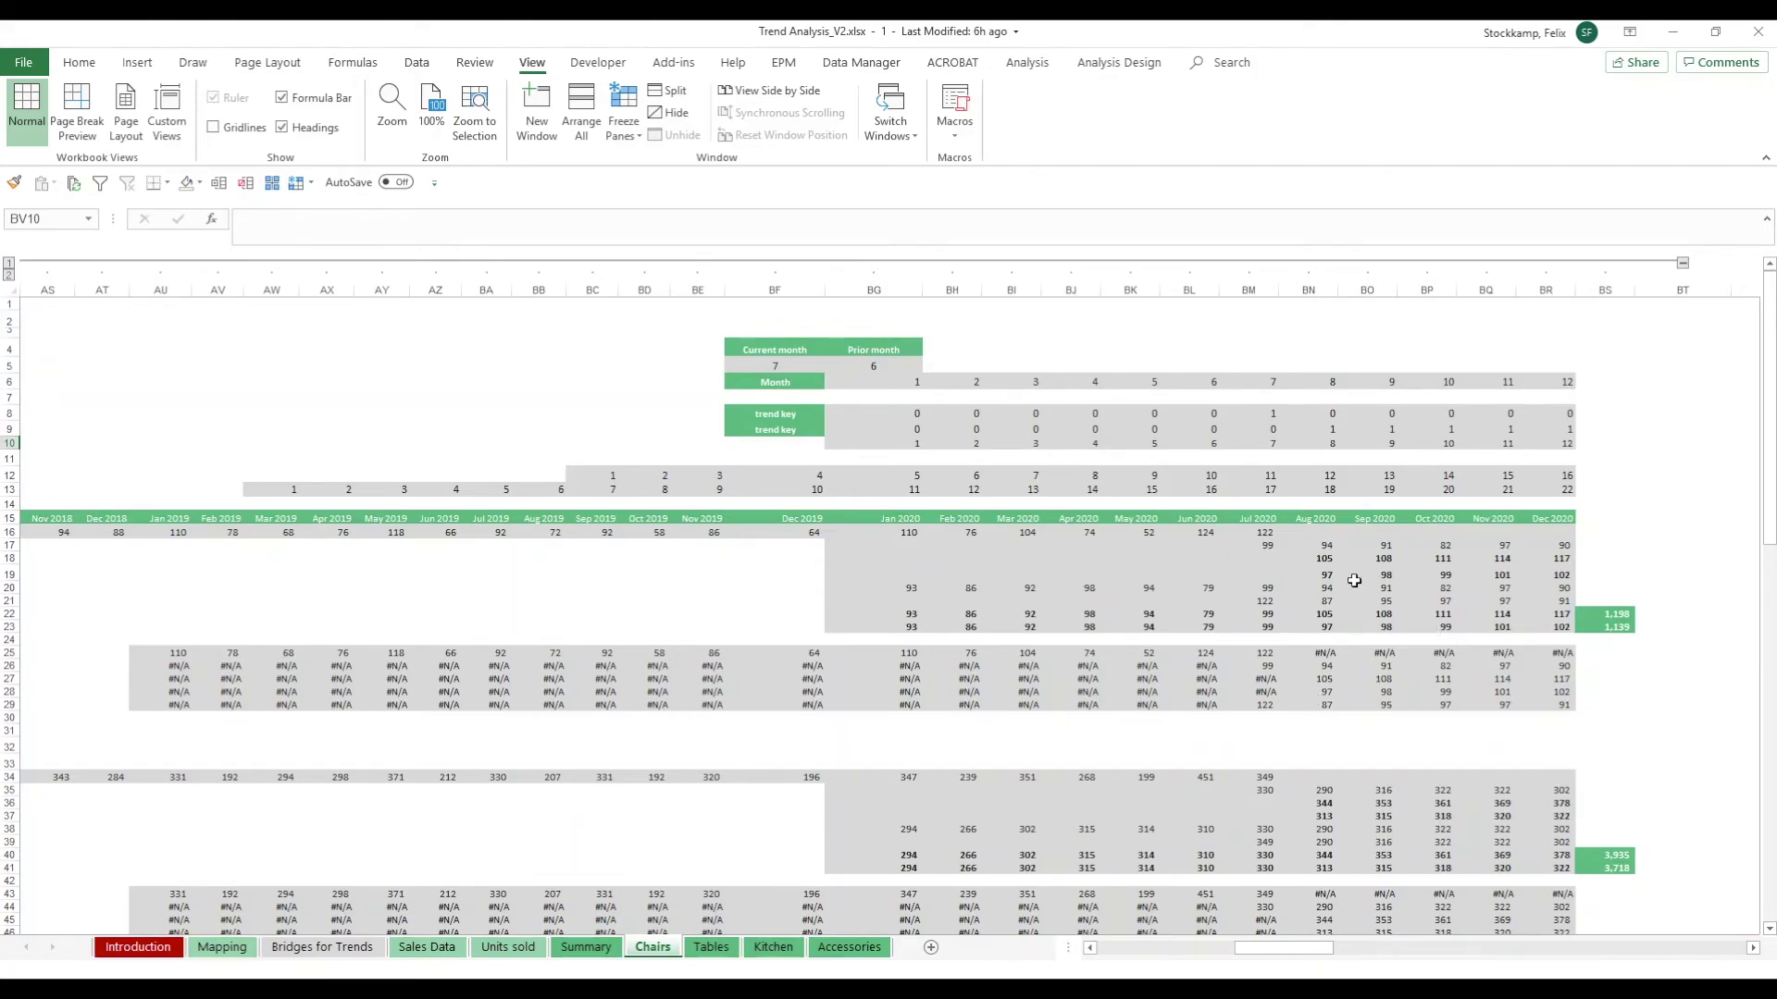
{"action": "scroll", "coordinate": [1355, 580], "scroll_direction": "down", "scroll_amount": 2}
{"action": "scroll", "coordinate": [1347, 577], "scroll_direction": "down", "scroll_amount": 3}
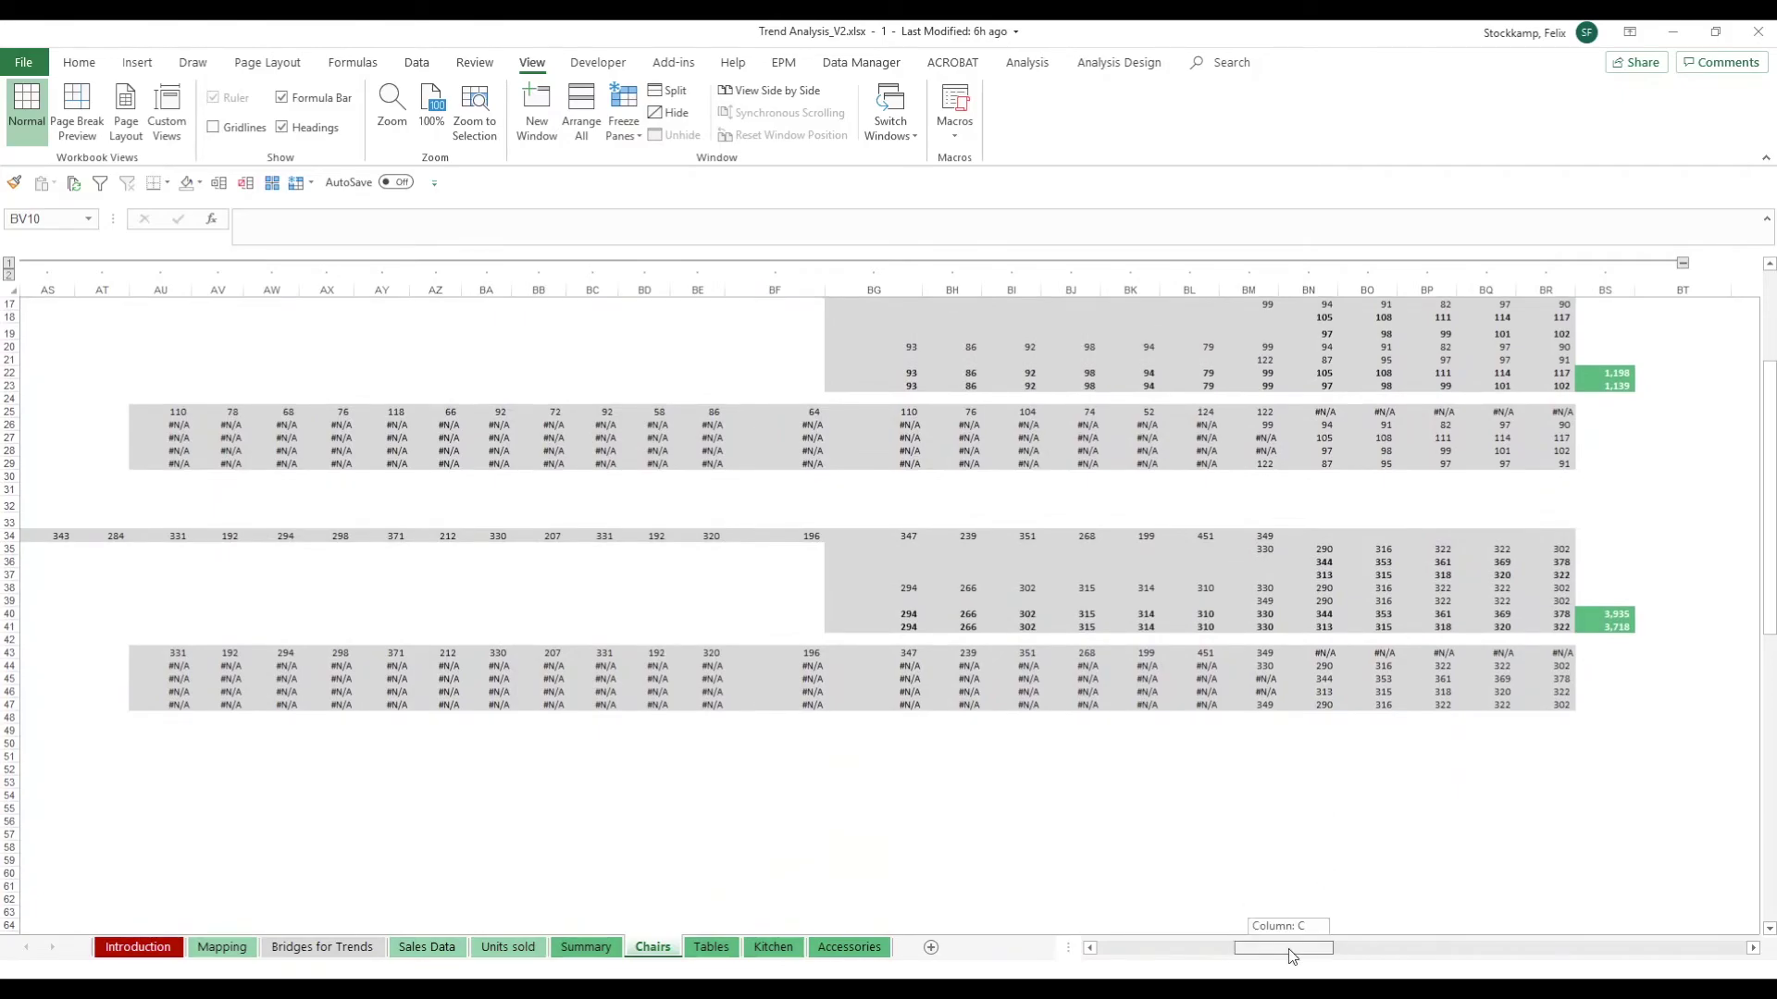
{"action": "left_click_drag", "start_coordinate": [1287, 948], "coordinate": [1159, 948]}
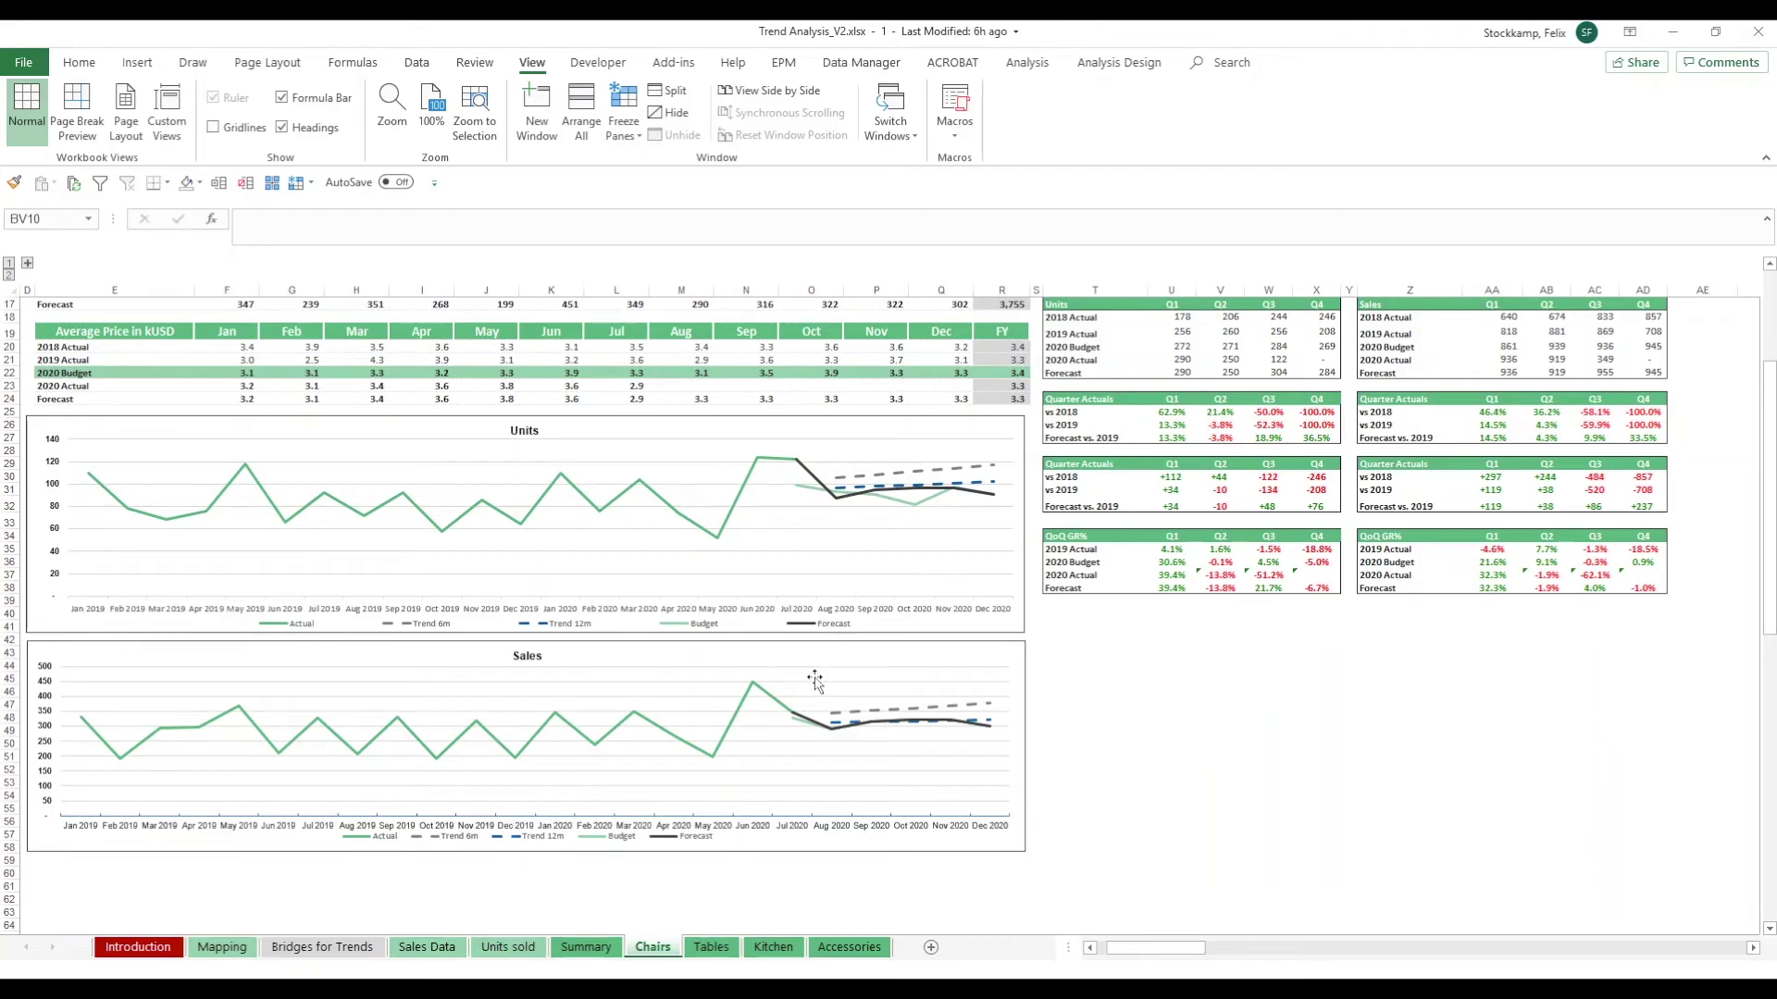
{"action": "left_click", "coordinate": [732, 949]}
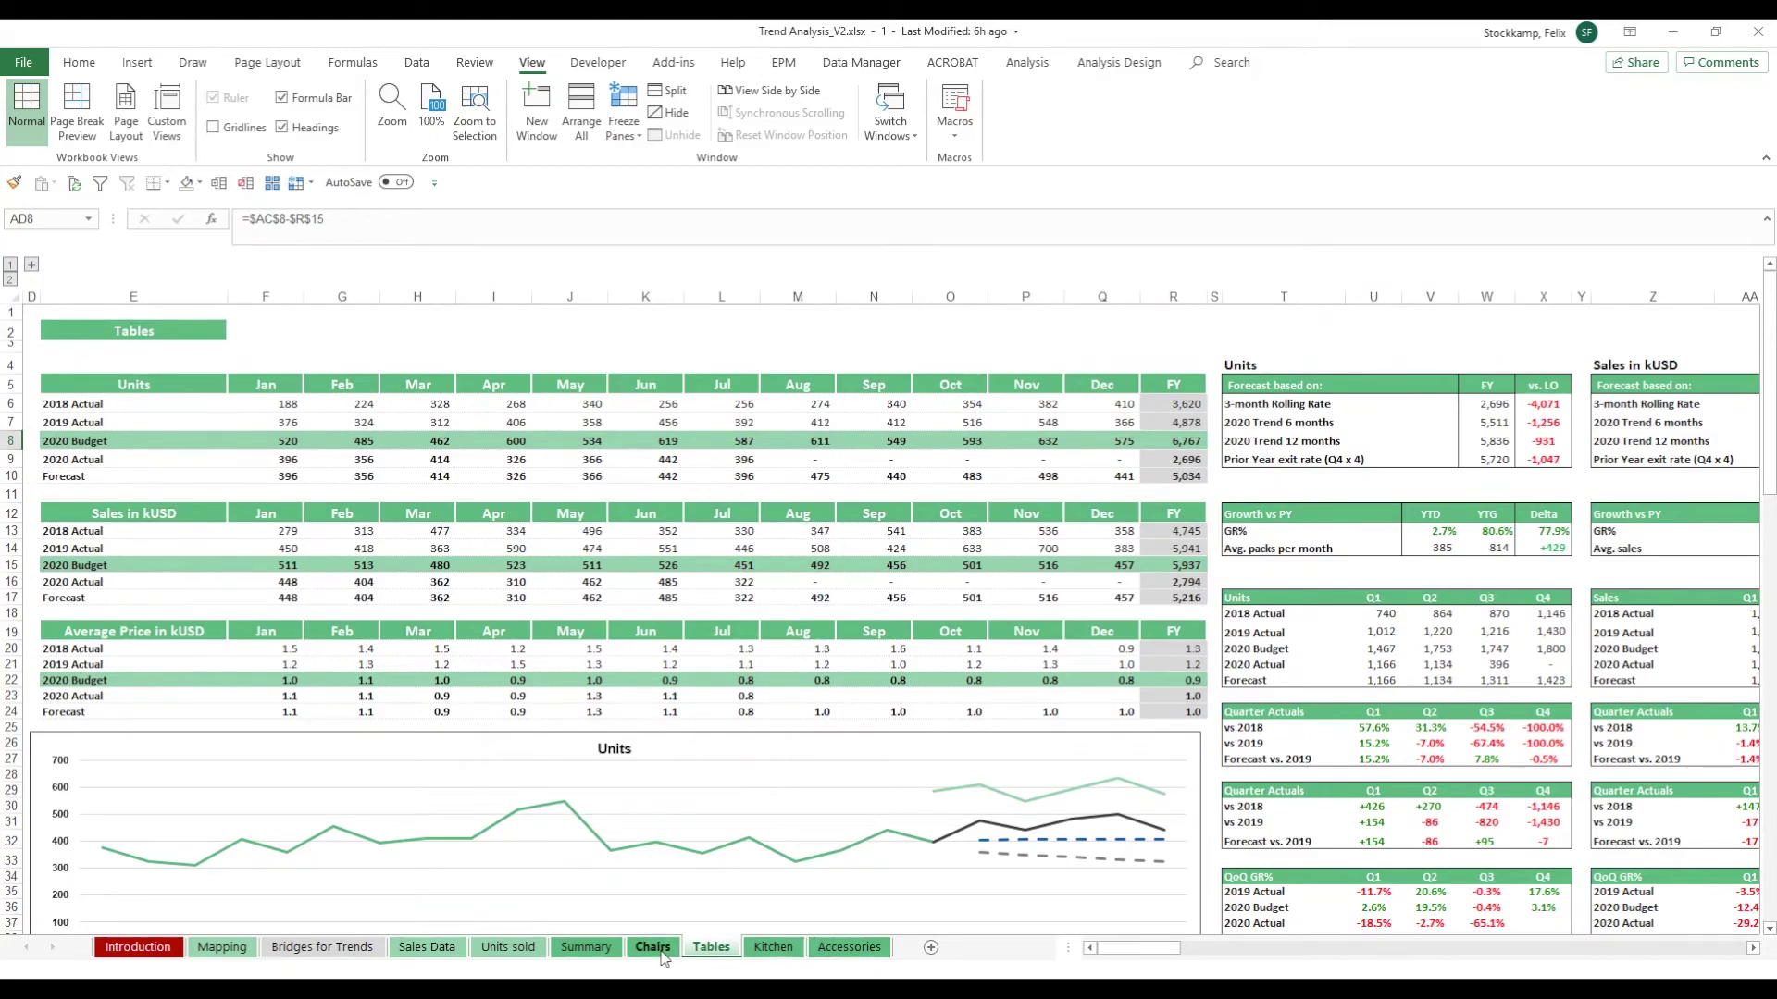
Change the product in cell E2 of the Kitchen sheet copy to Chairs
{"action": "left_click", "coordinate": [781, 958]}
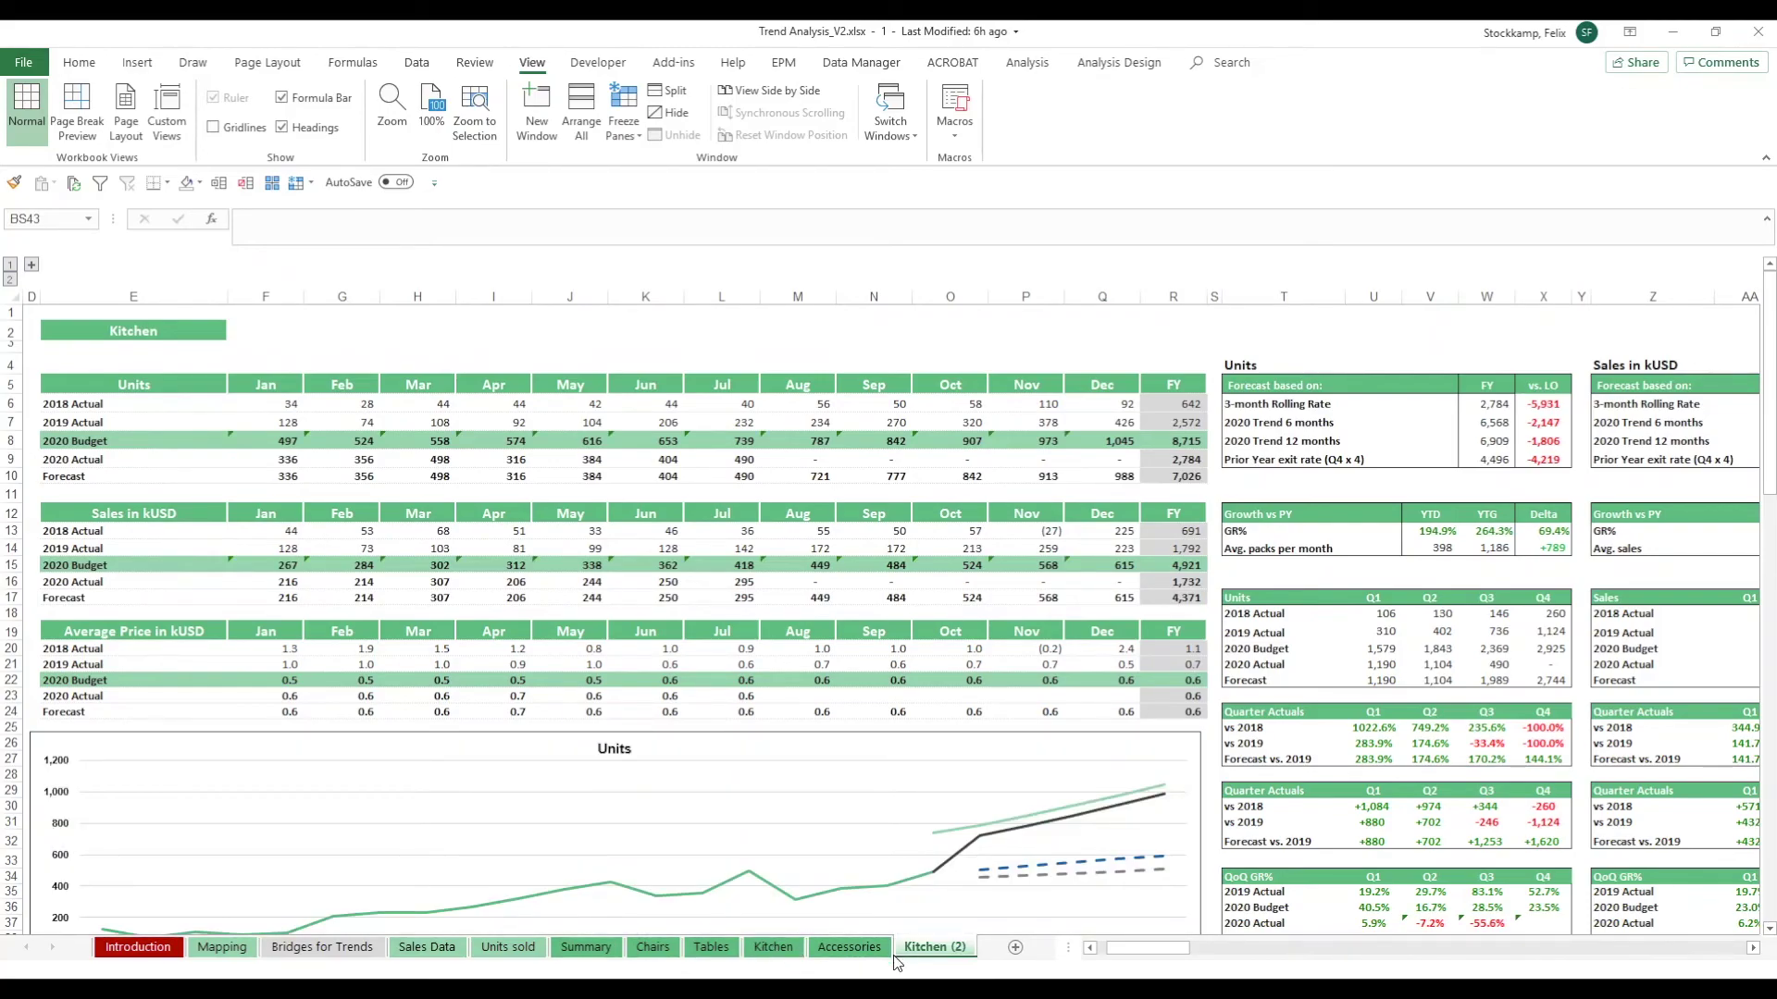
{"action": "left_click", "coordinate": [189, 331]}
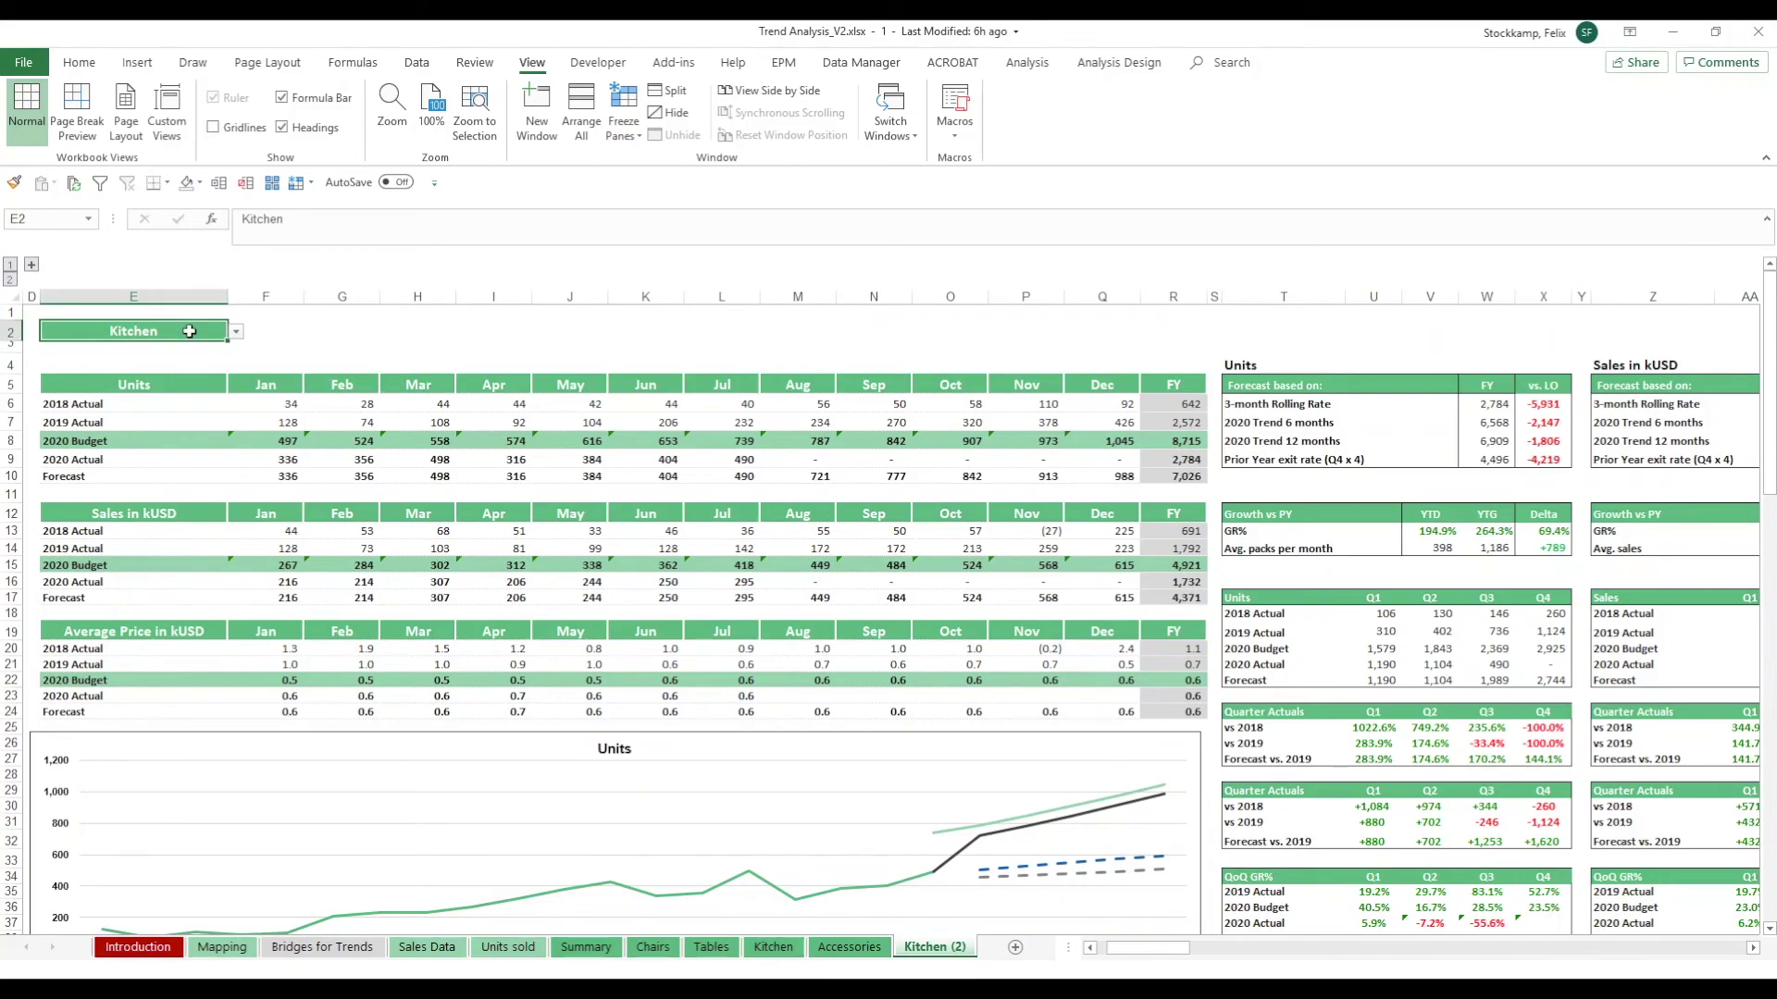
{"action": "type", "text": "Chairs"}
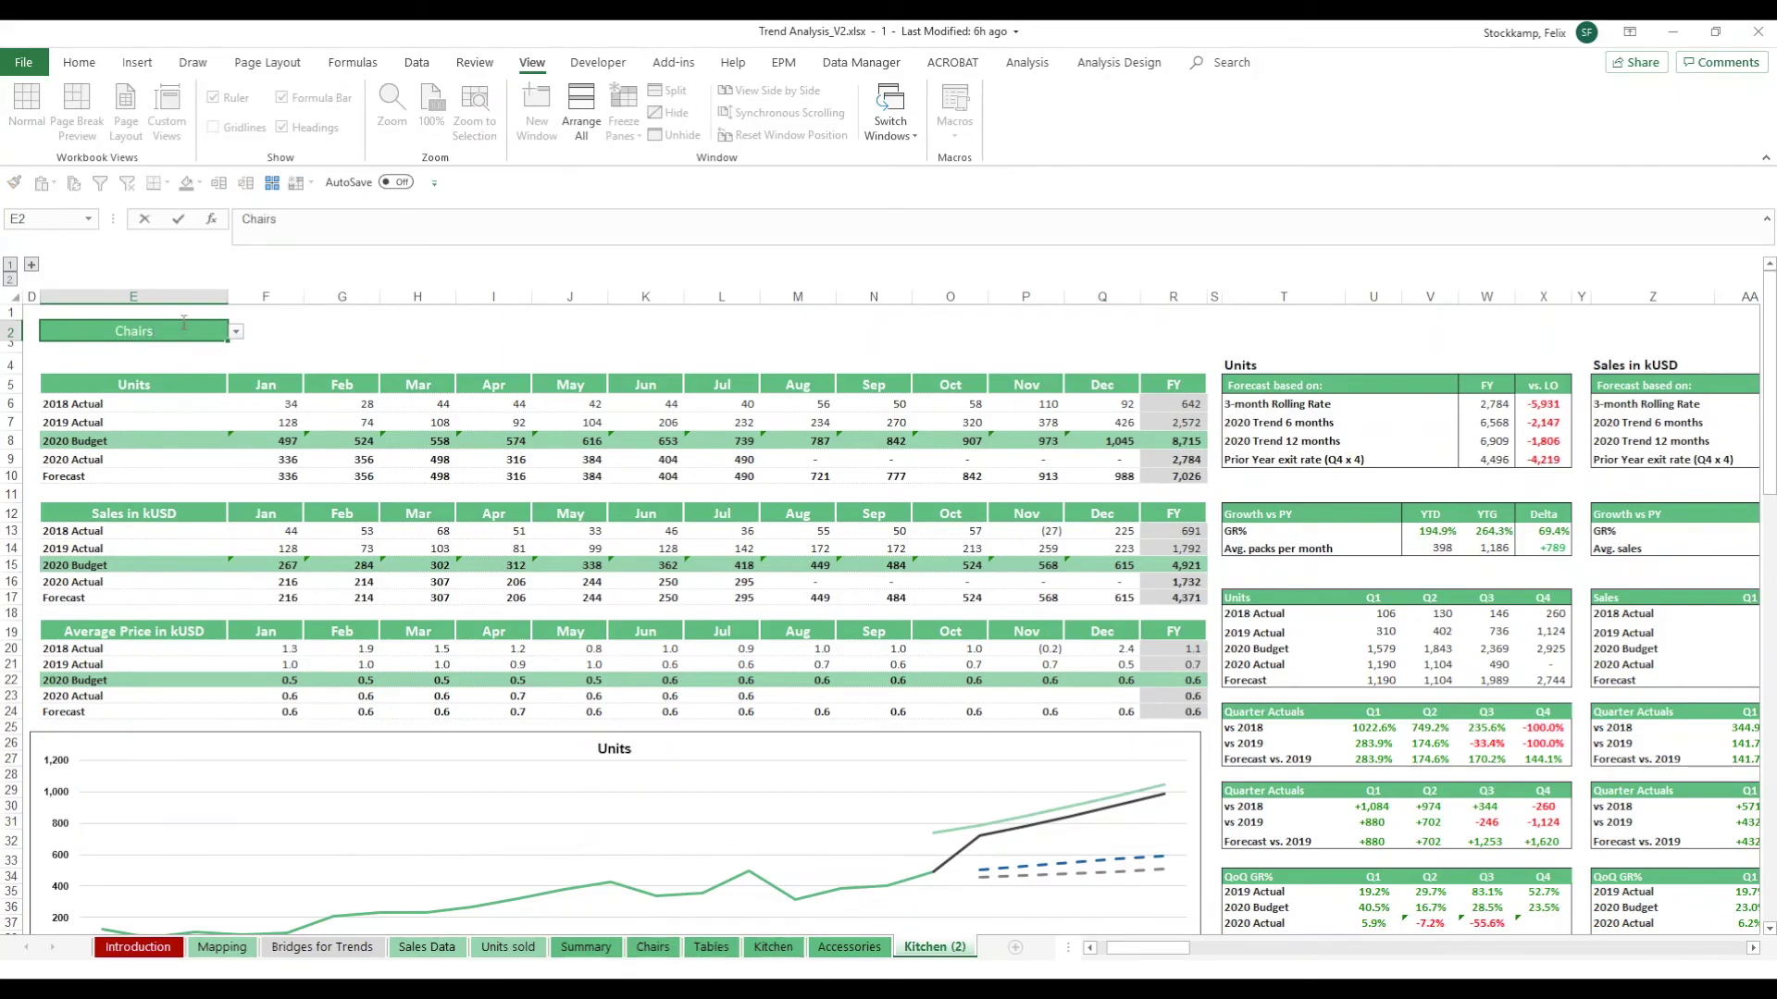
{"action": "left_click", "coordinate": [237, 332]}
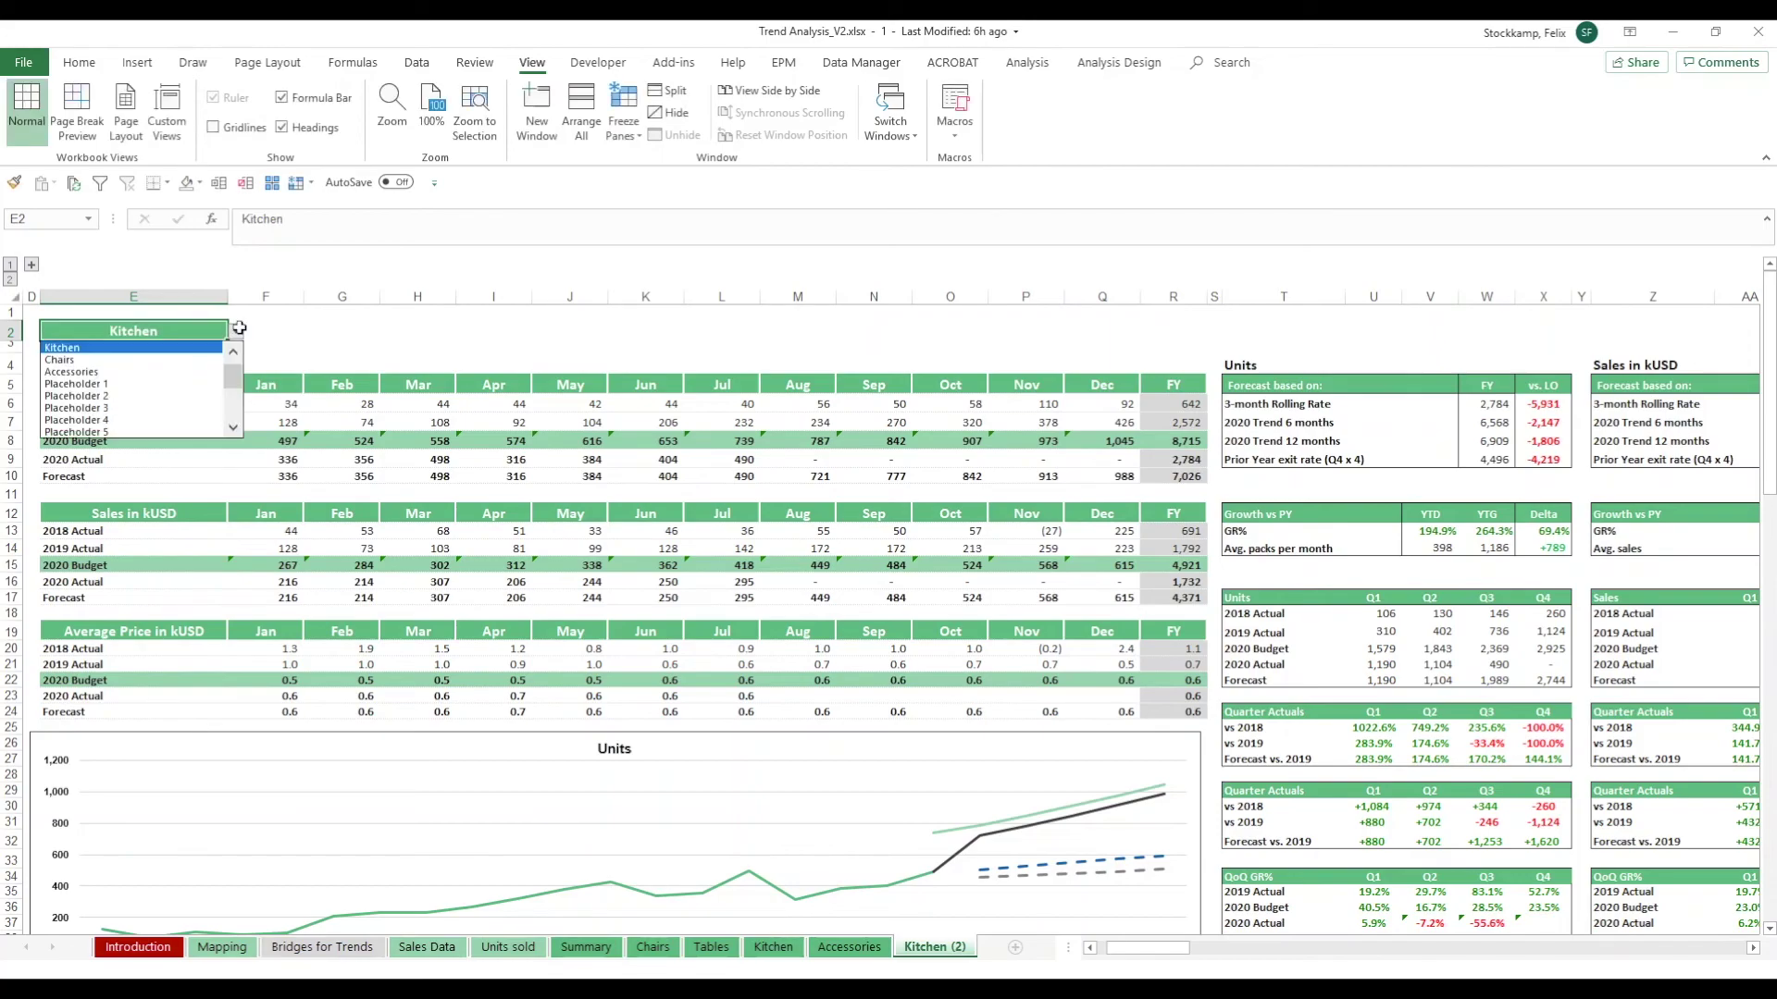
{"action": "scroll", "coordinate": [230, 373], "scroll_direction": "up", "scroll_amount": 1}
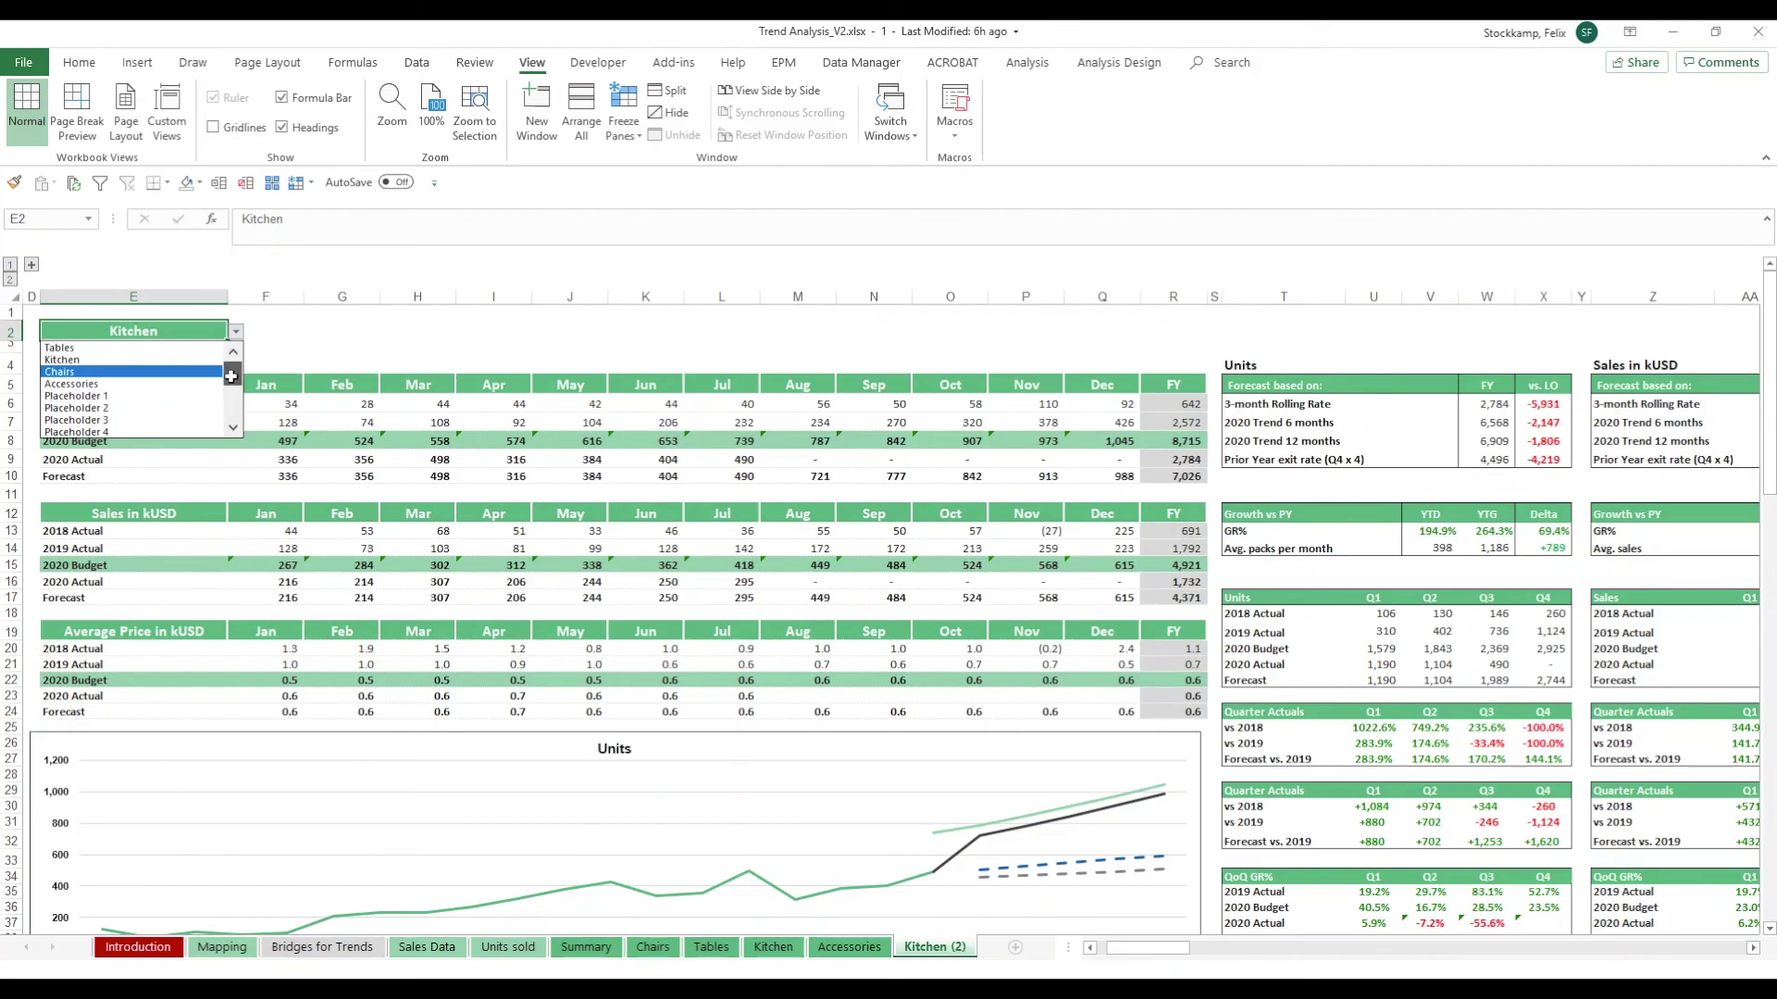
{"action": "mouse_move", "coordinate": [231, 373]}
{"action": "left_mouse_down"}
{"action": "mouse_move", "coordinate": [230, 404]}
{"action": "mouse_move", "coordinate": [232, 358]}
{"action": "left_mouse_up"}
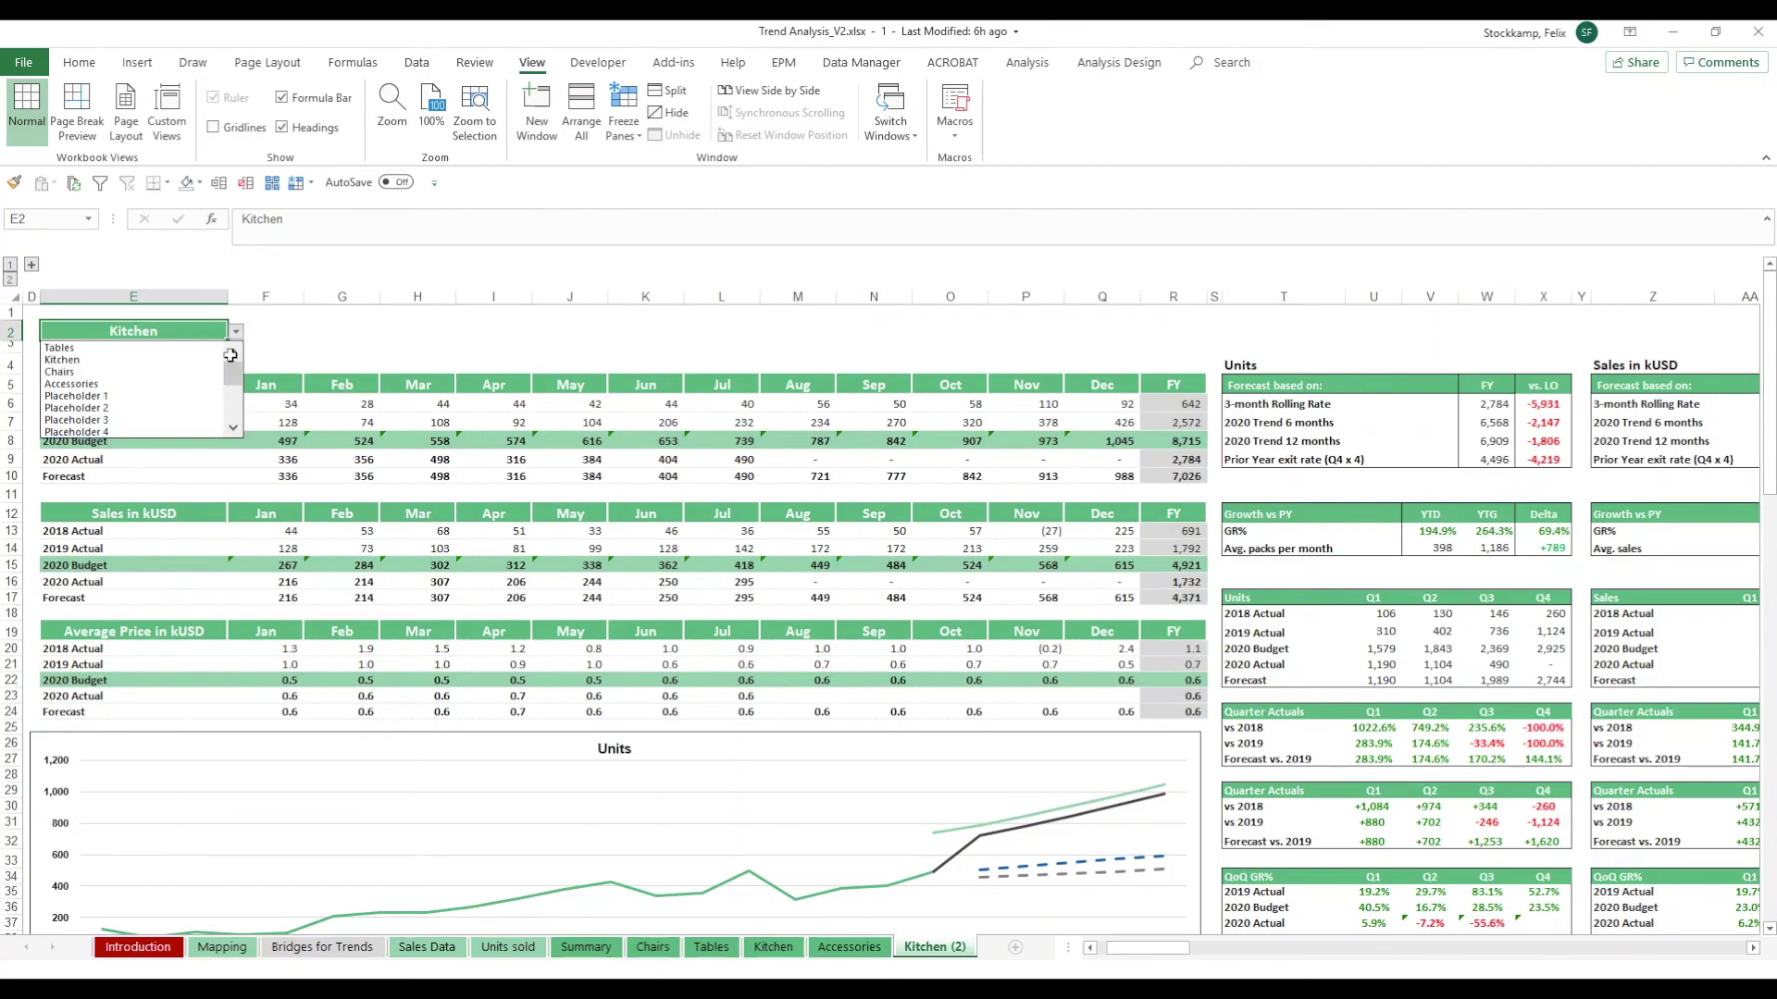
{"action": "left_click", "coordinate": [120, 371]}
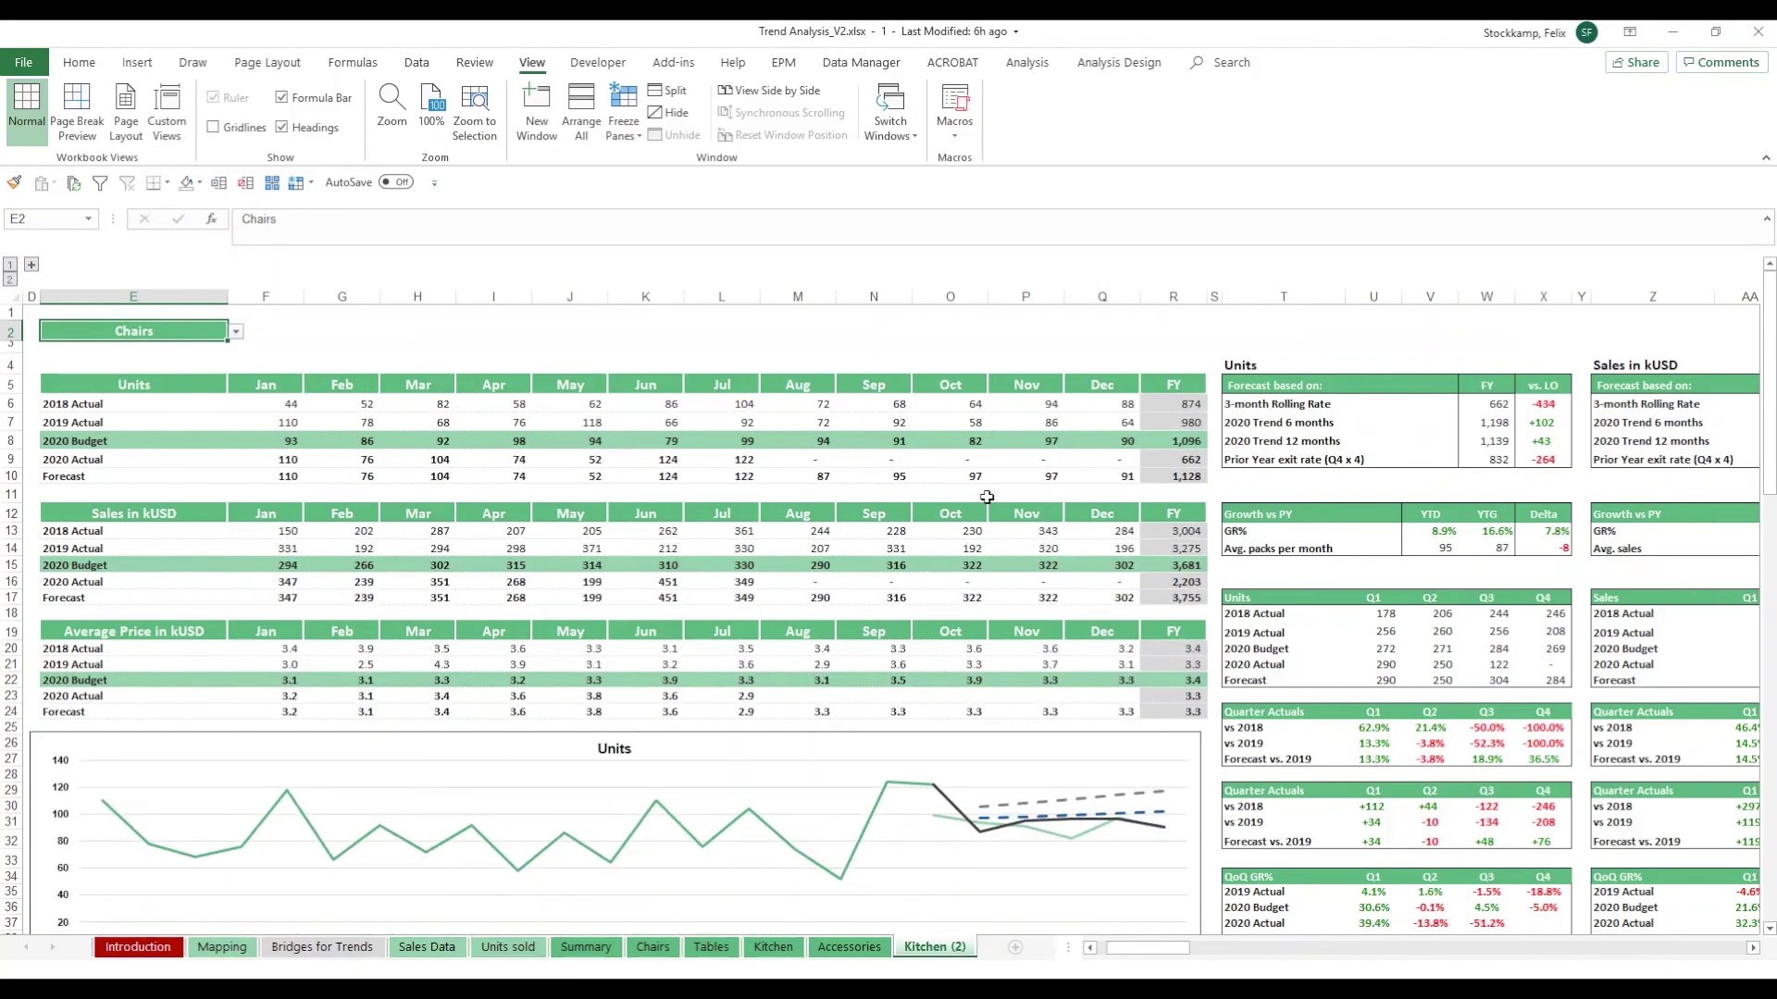